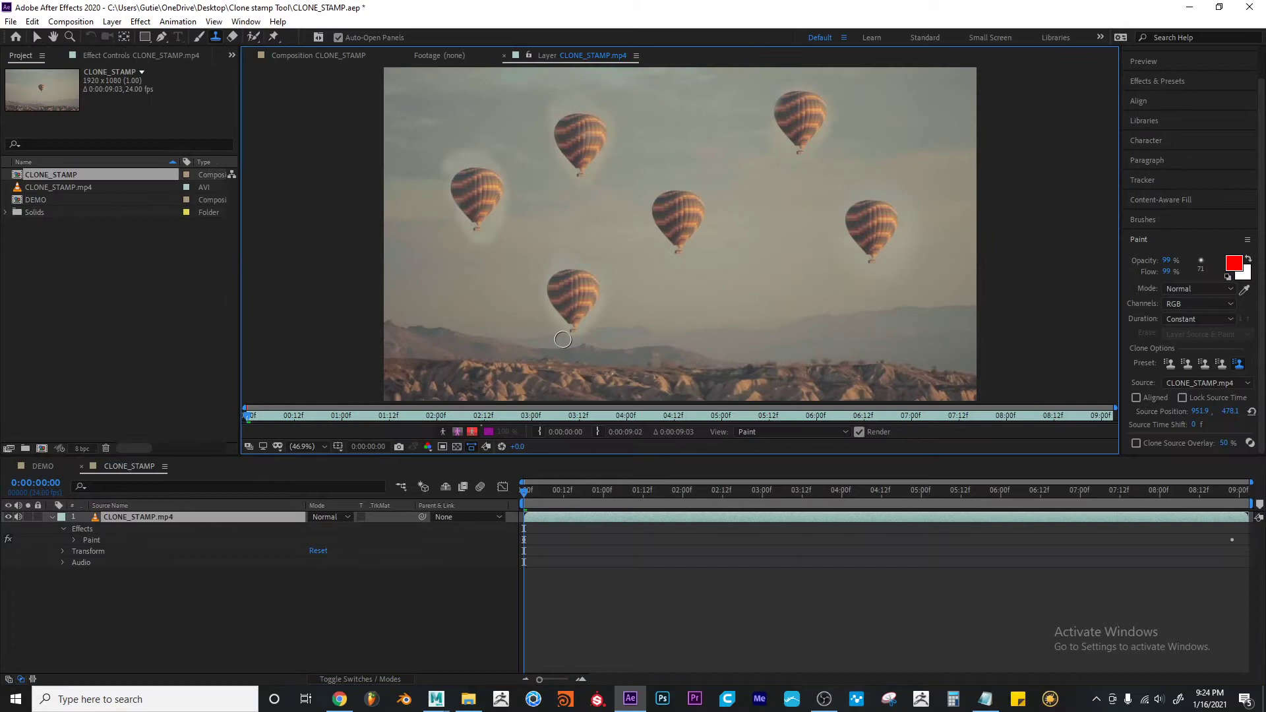
Expand the CLONE_STAMP.mp4 layer's Paint effect and inspect the properties of the Clone 1 stroke
click(52, 517)
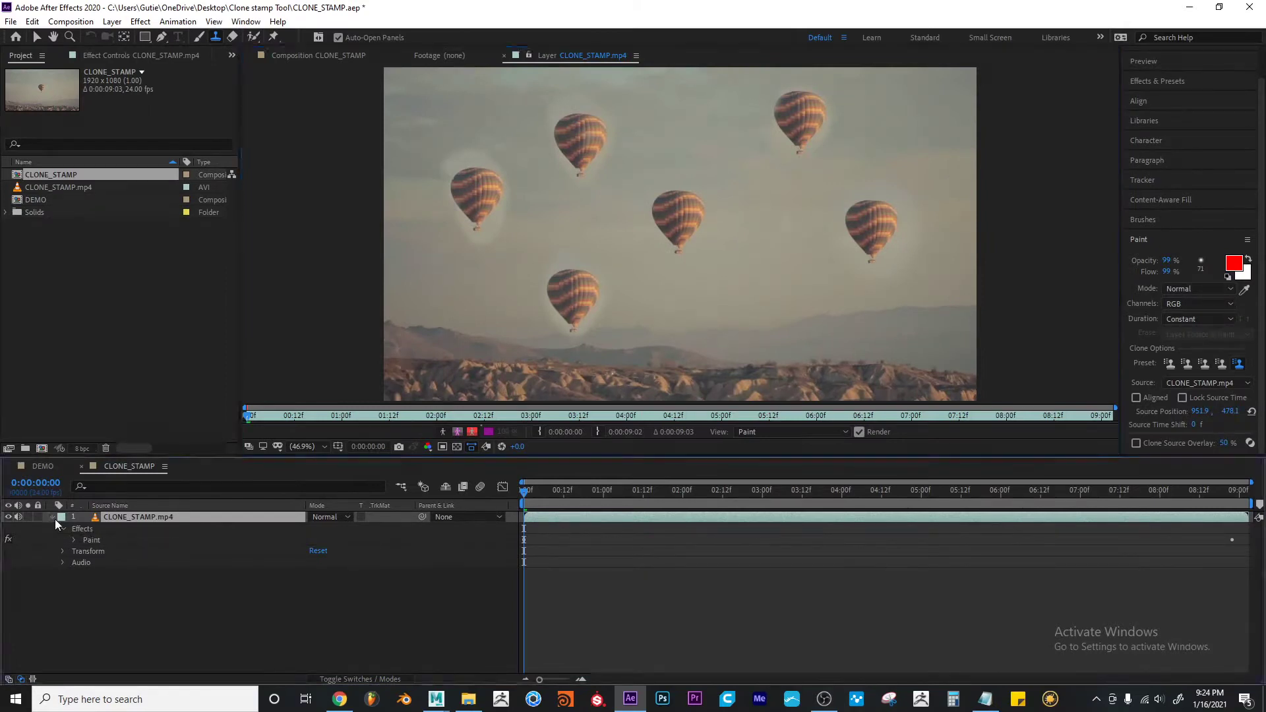
click(52, 517)
click(74, 539)
click(132, 620)
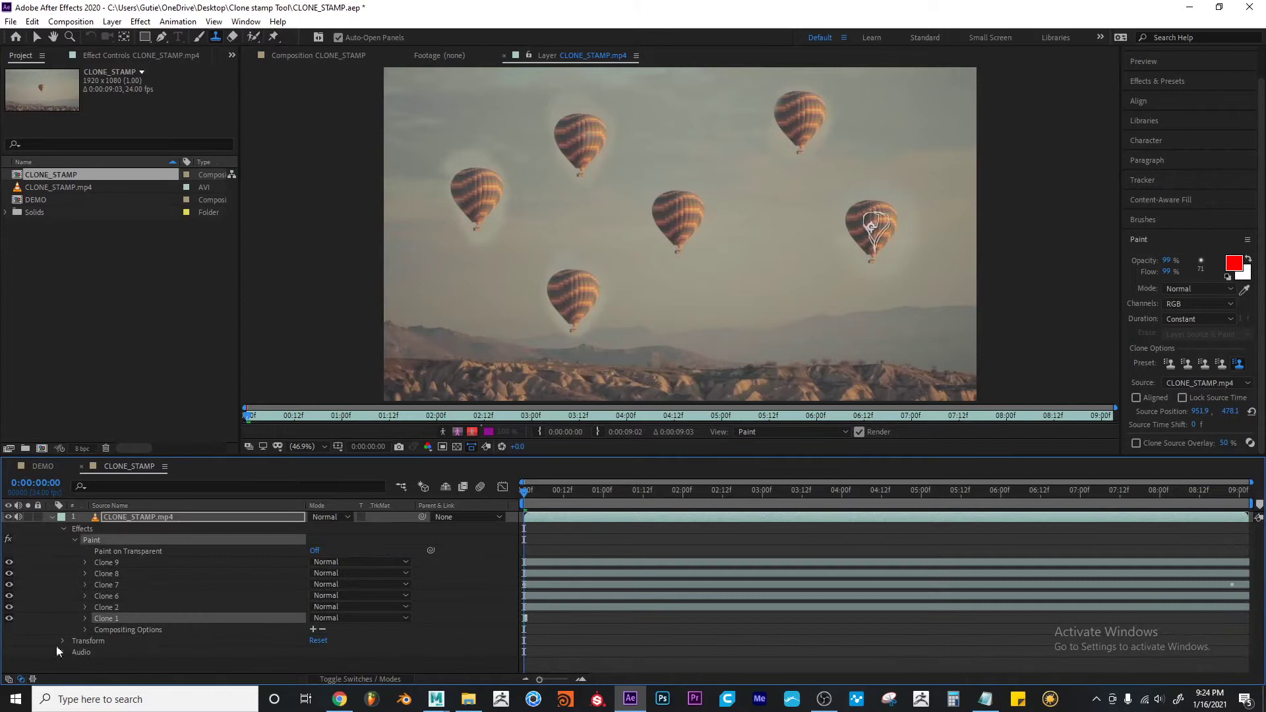
click(85, 619)
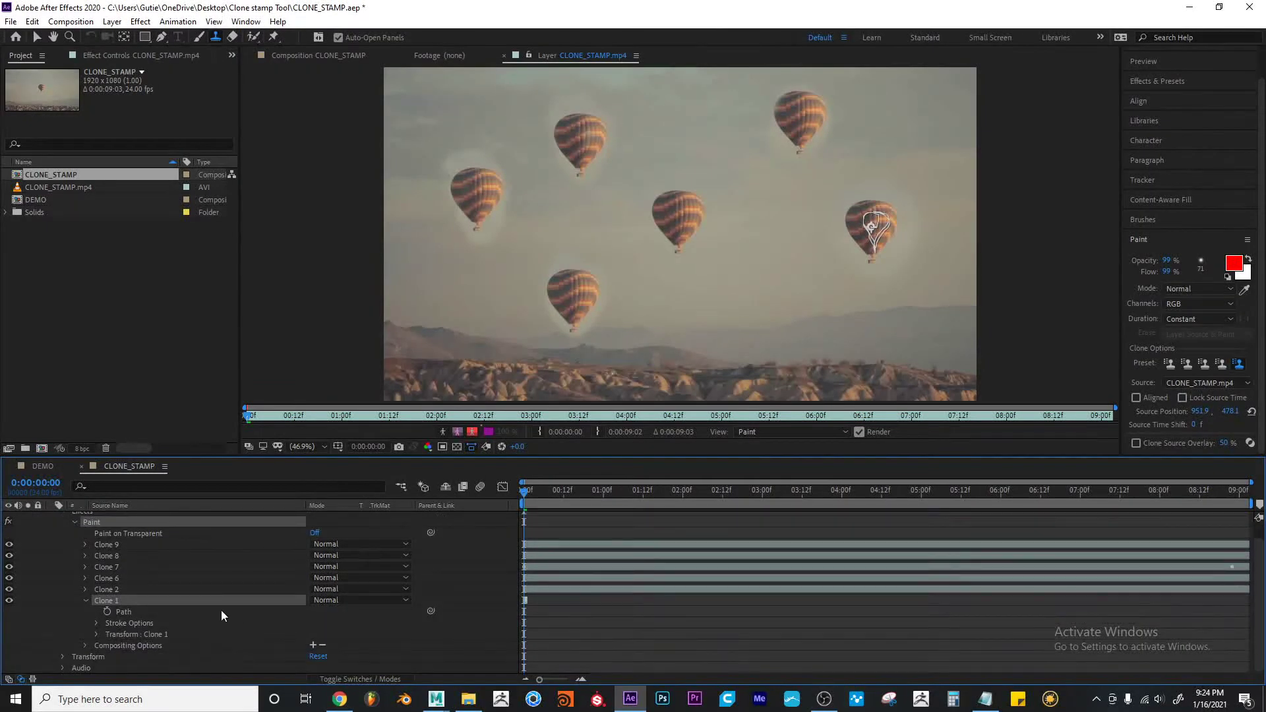
click(84, 600)
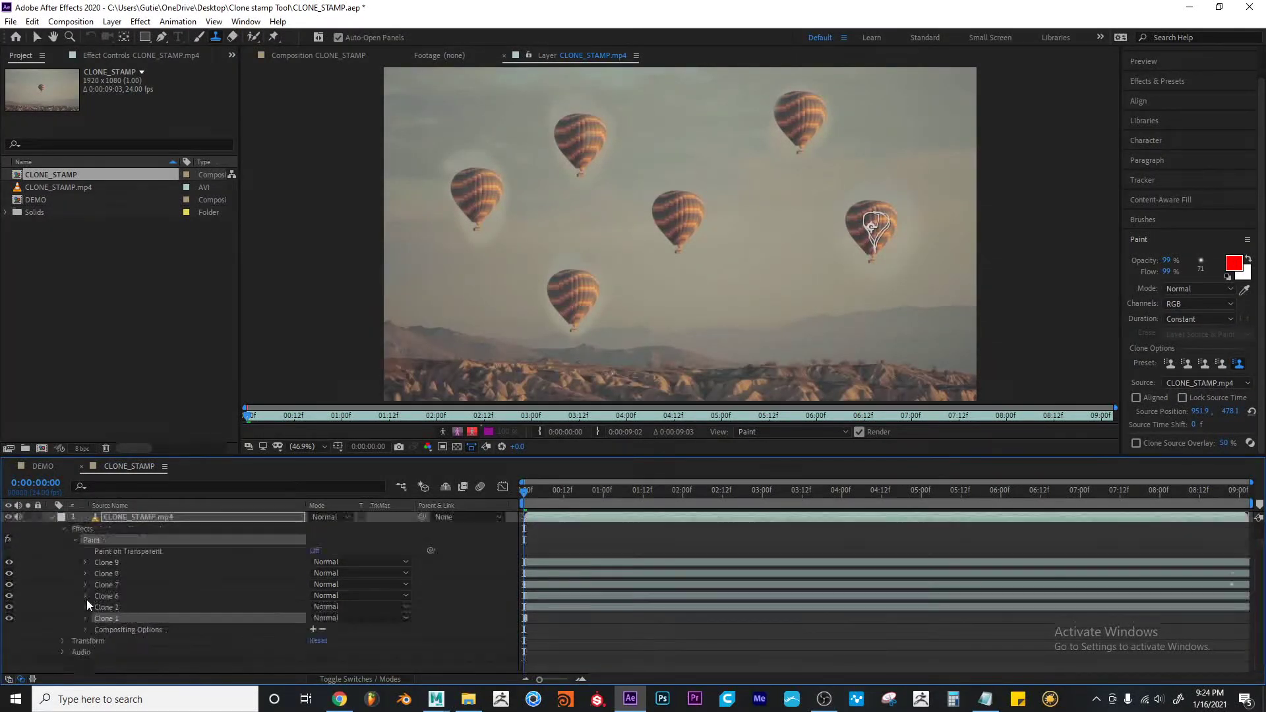
Delete the Clone 7 stroke and one more clone stroke from the layer's Paint effect
click(124, 584)
key(Delete)
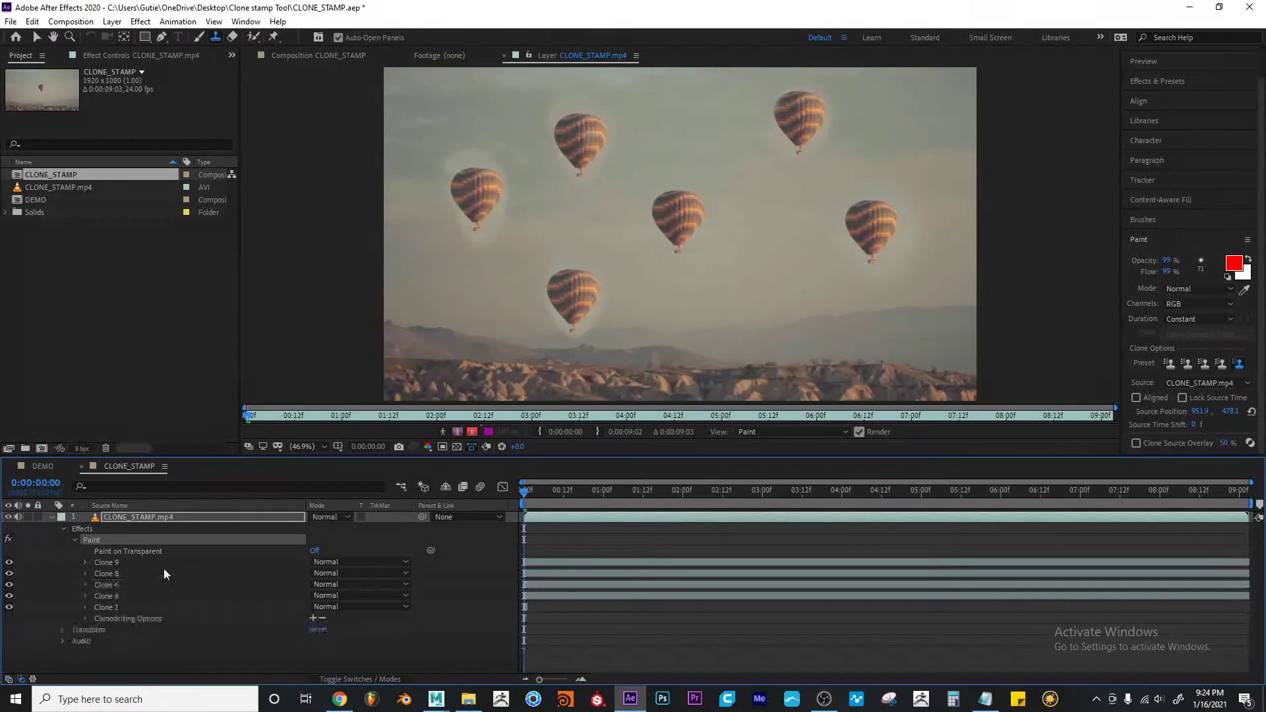
click(127, 593)
key(Delete)
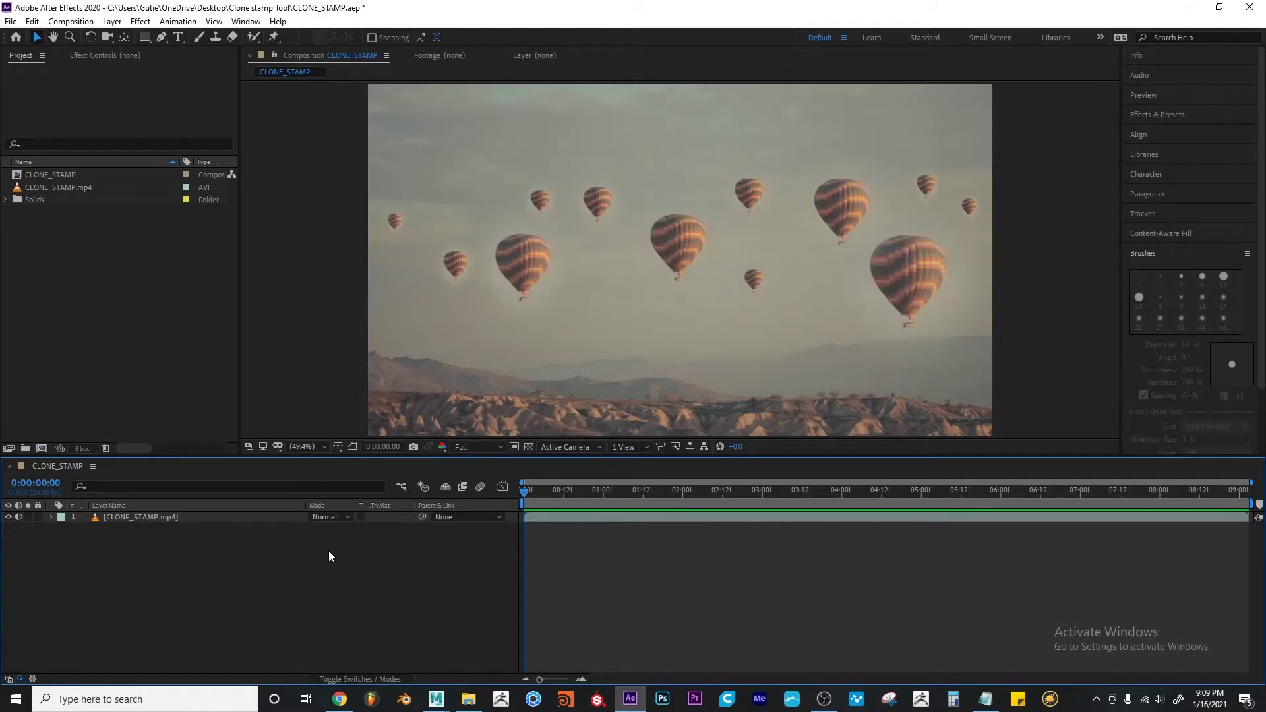
Create a new composition from the CLONE_STAMP.mp4 footage in the project
click(101, 272)
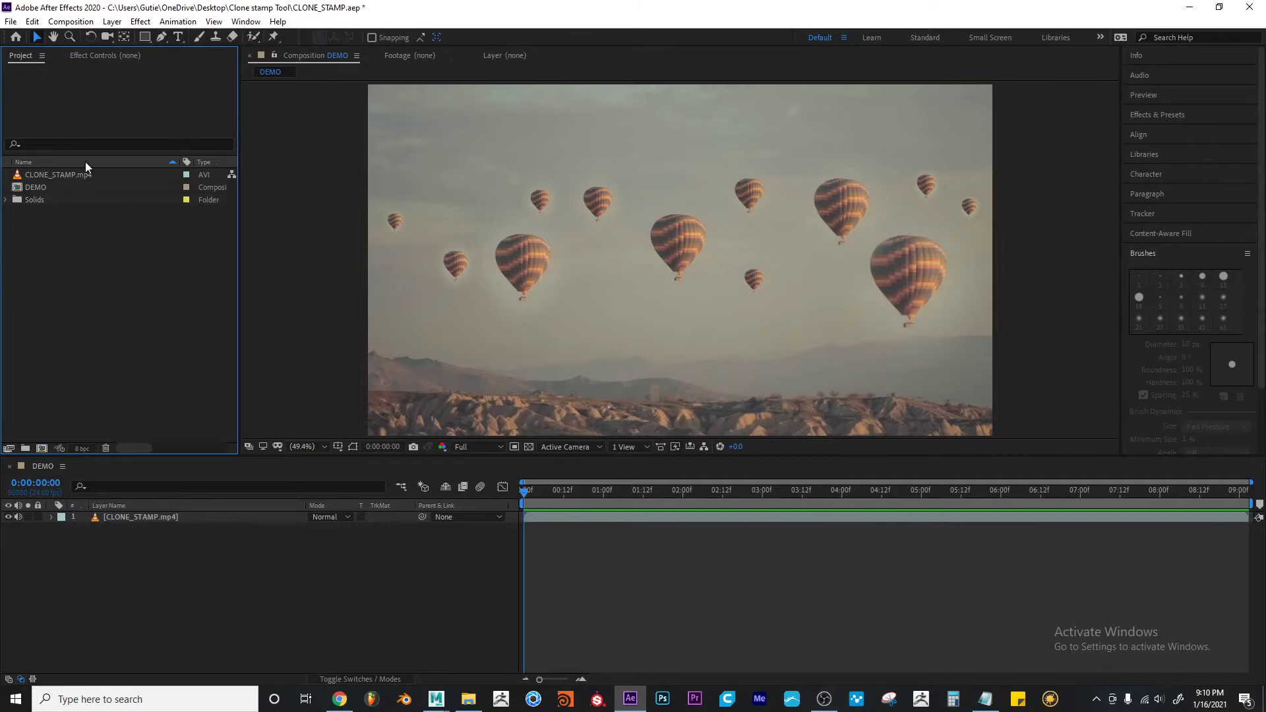
click(38, 172)
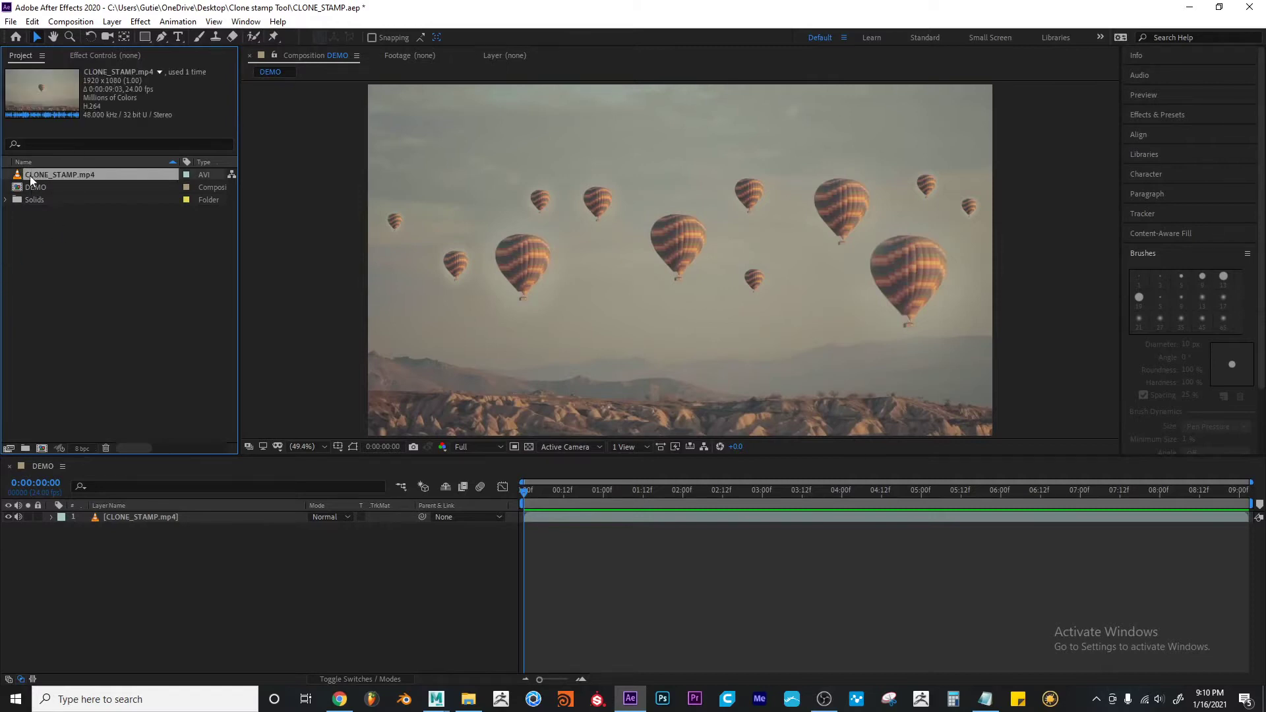
drag(33, 173, 41, 445)
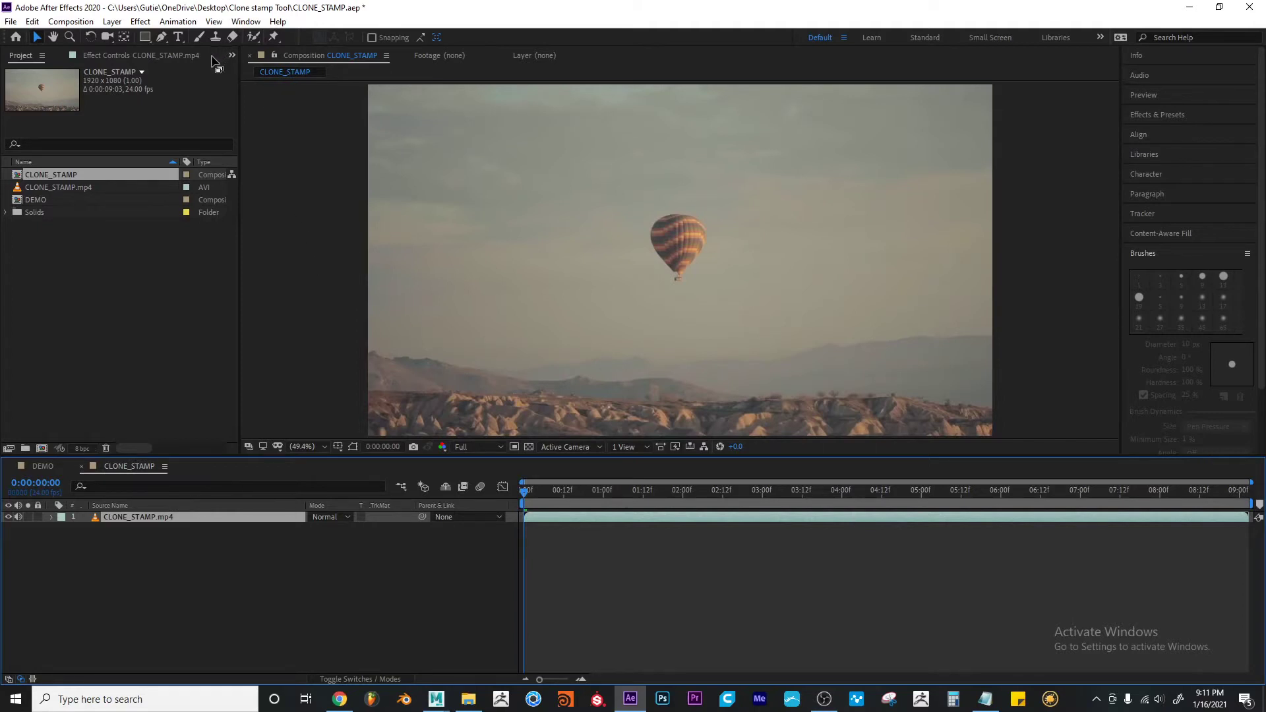
Activate the Clone Stamp tool and open the CLONE_STAMP.mp4 layer in the Layer view for painting
click(215, 36)
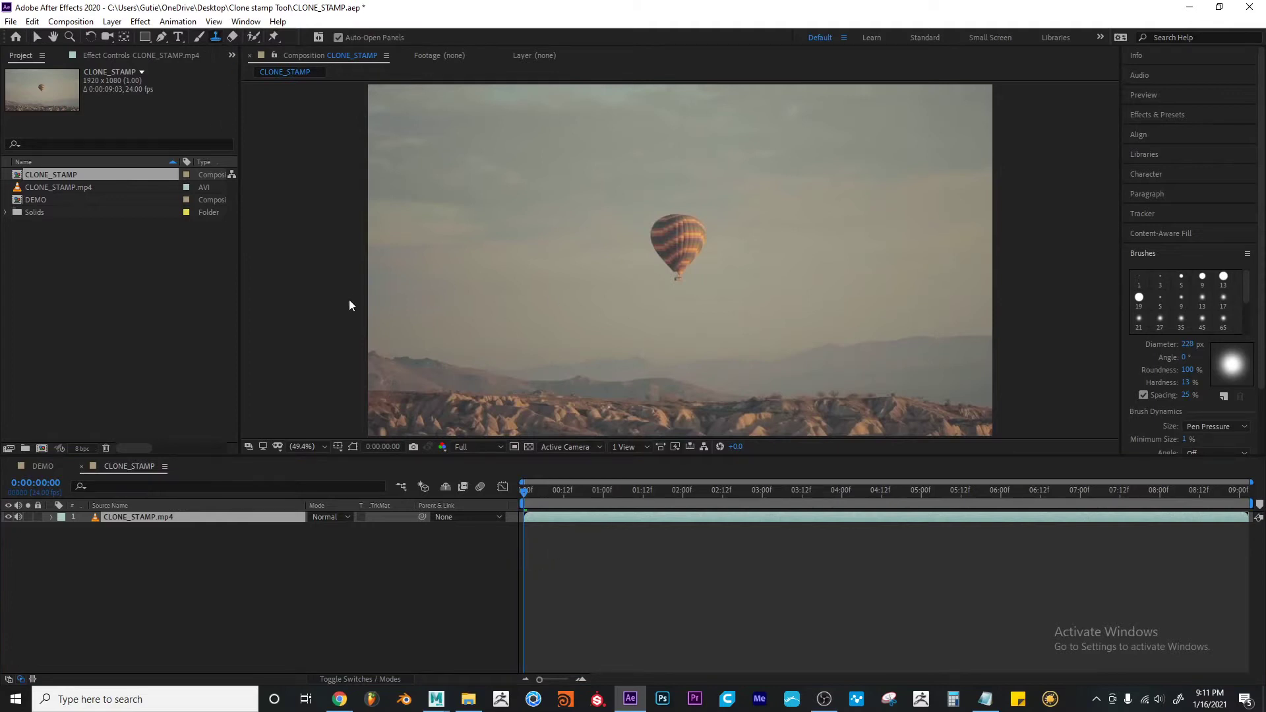
click(680, 249)
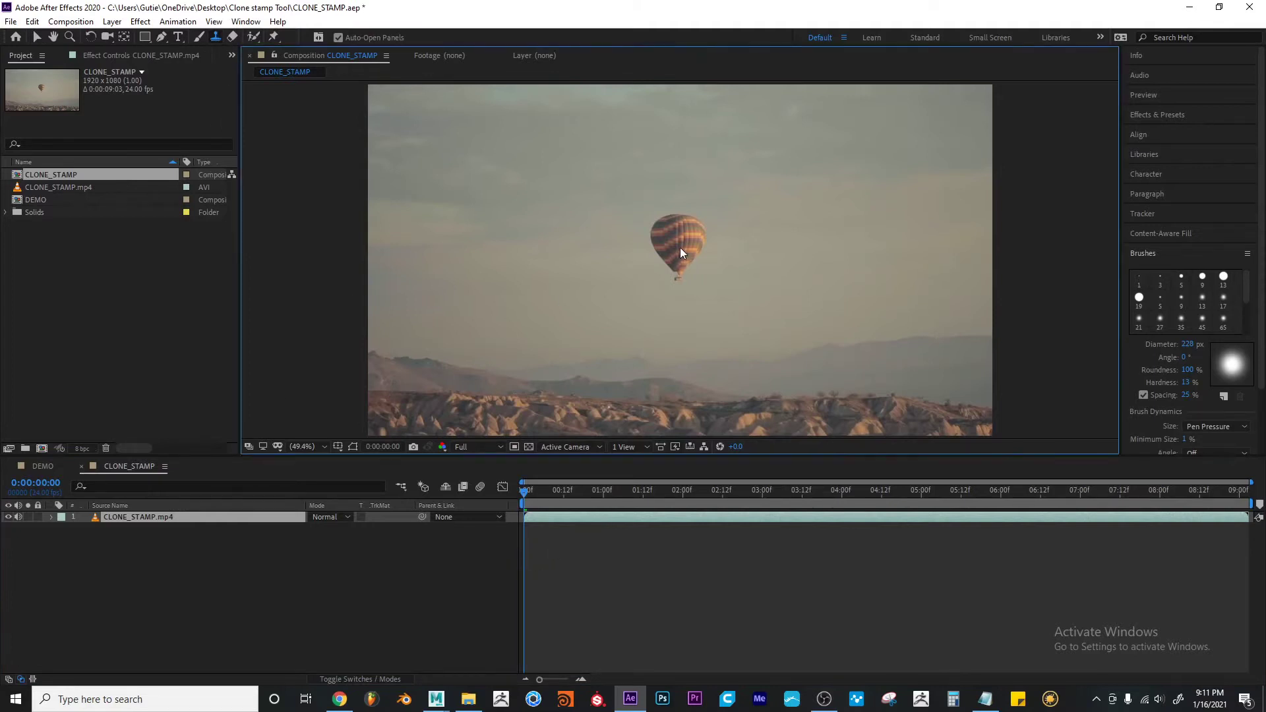
click(689, 244)
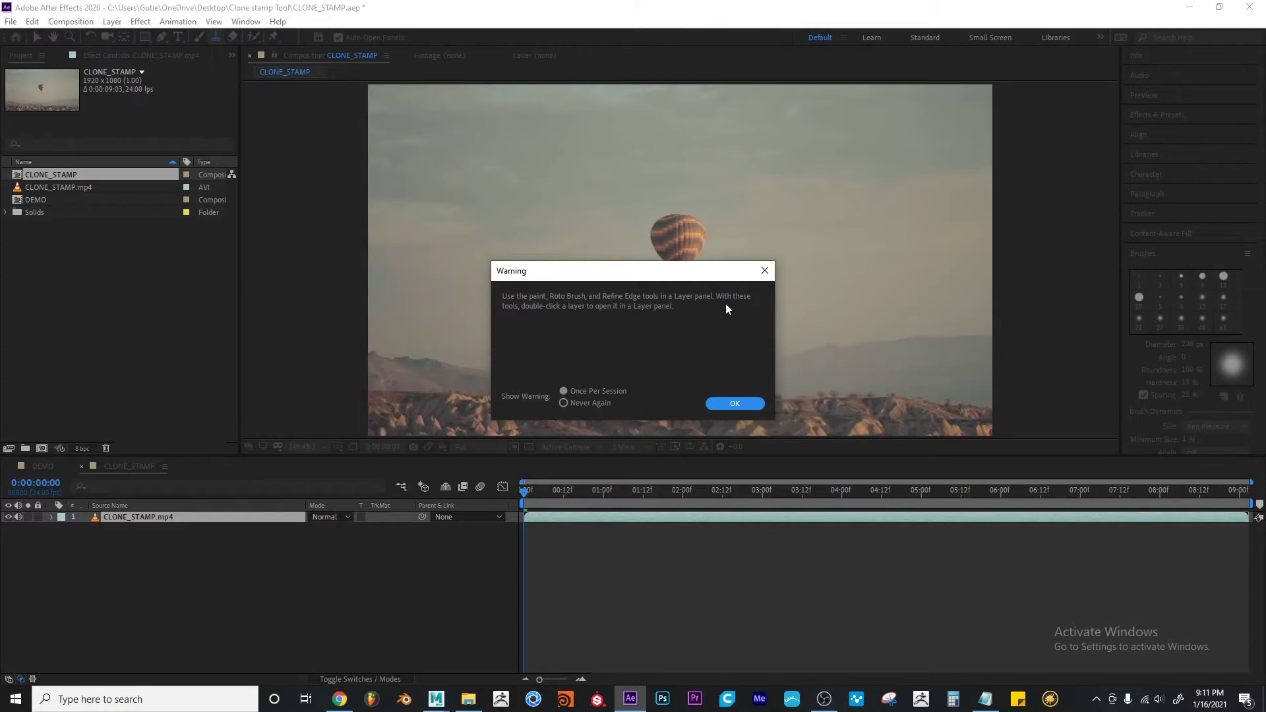
click(748, 405)
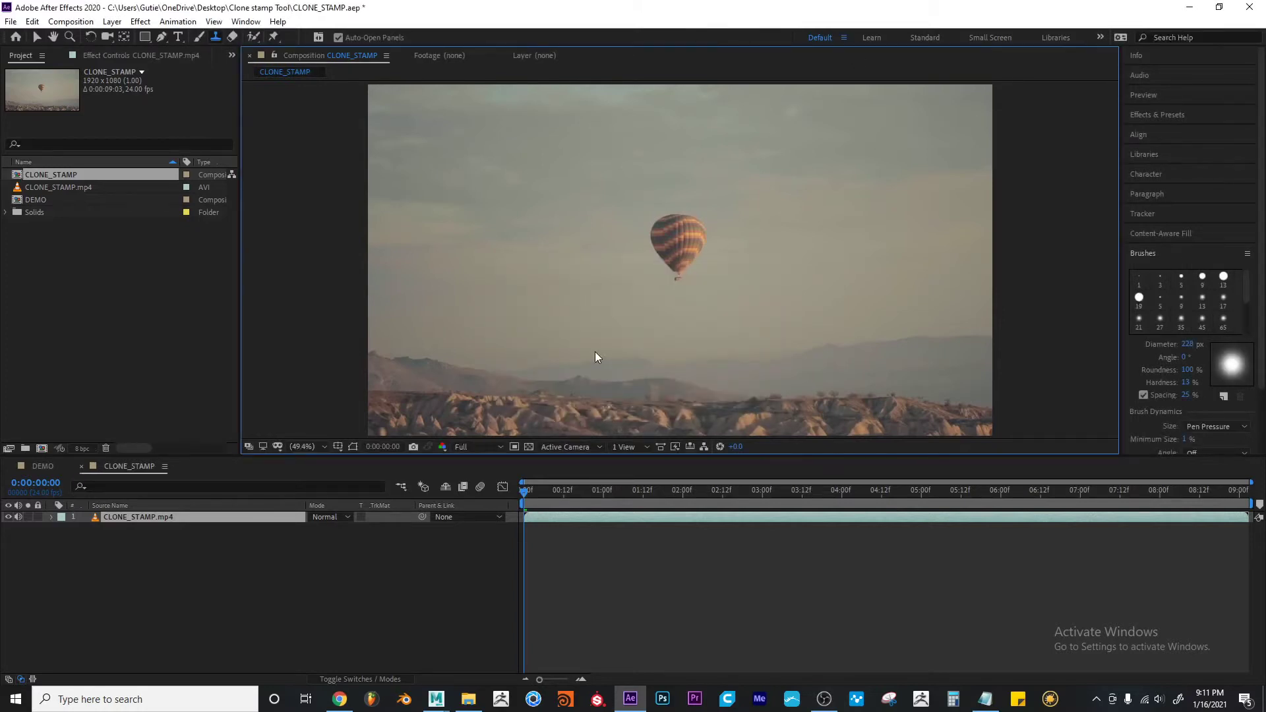
double_click(128, 517)
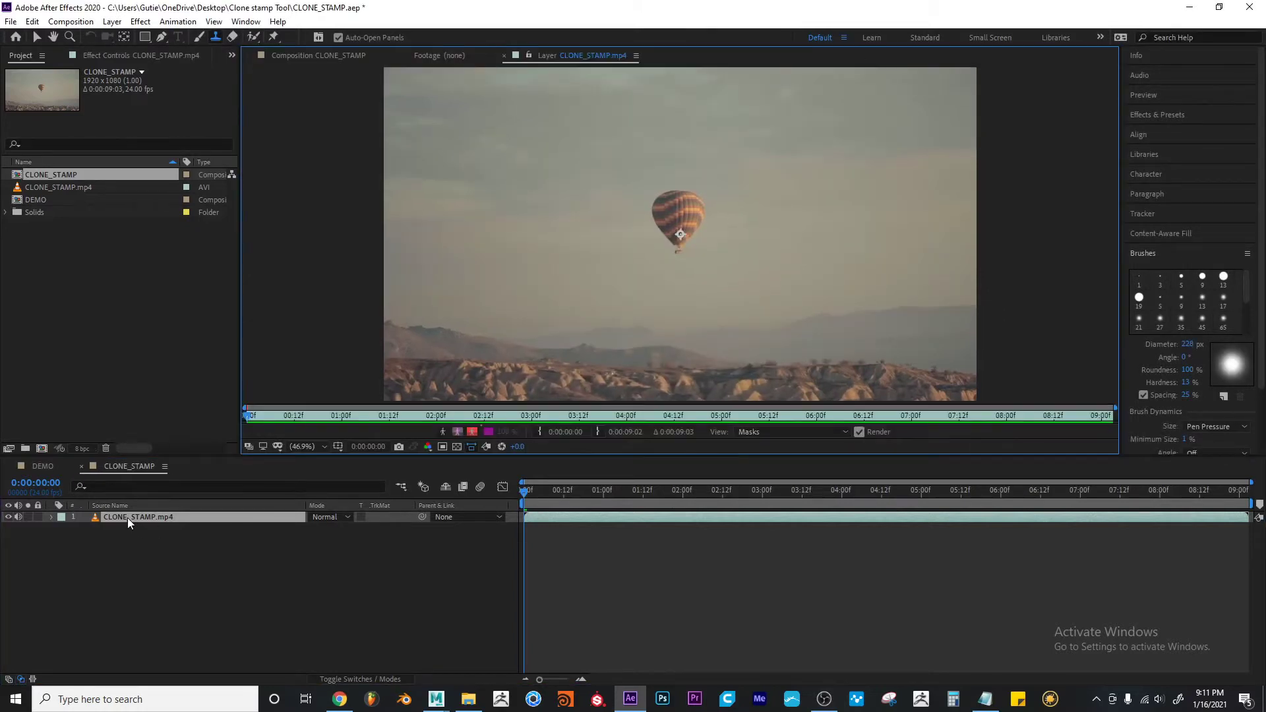
Sample the original balloon as the clone source and paint a full copy of it in the sky to its right
alt+click(679, 219)
click(872, 228)
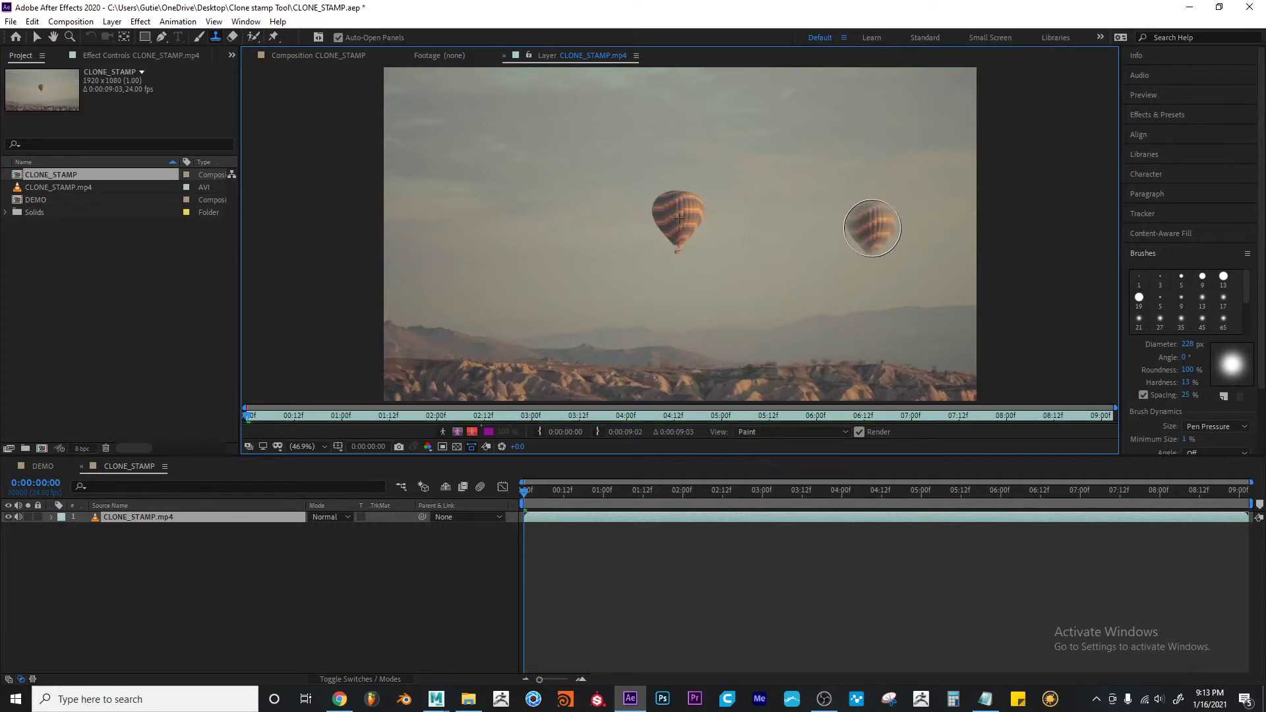
mouse_move(872, 228)
mouse_down()
mouse_move(875, 253)
mouse_move(865, 208)
mouse_move(865, 249)
mouse_move(881, 260)
mouse_up()
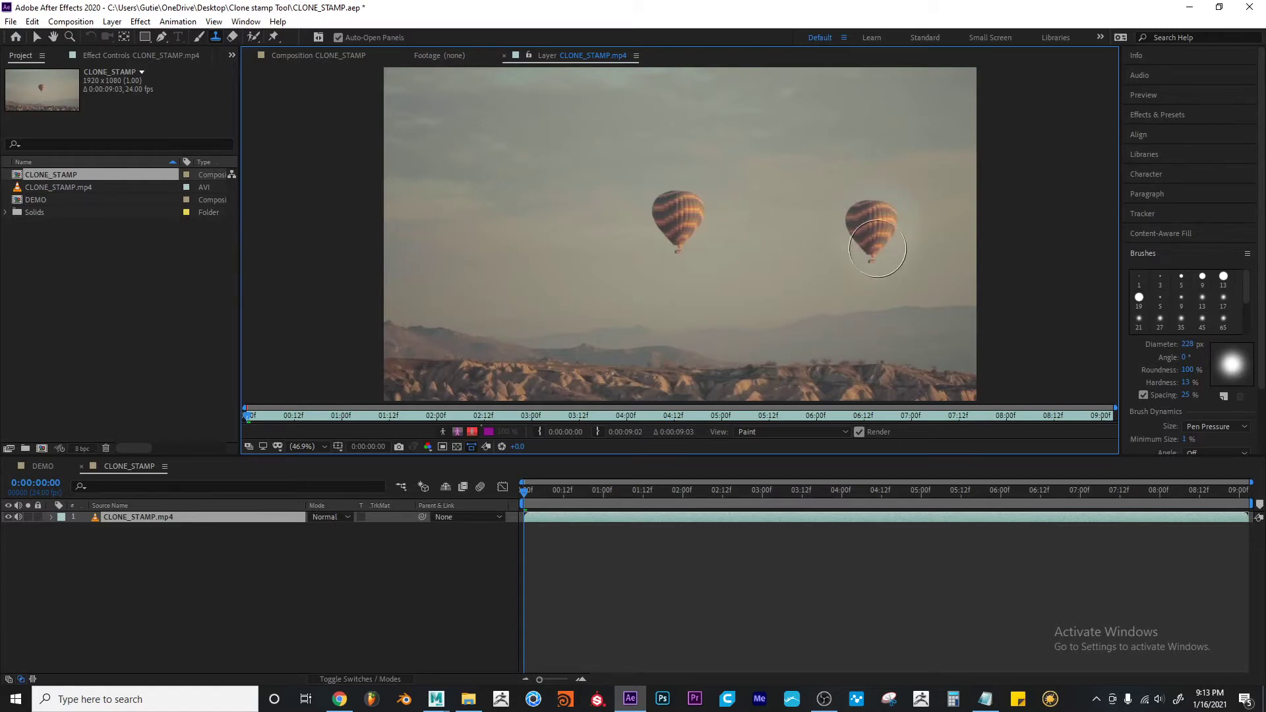
Clone sky over the original balloon and paint further clone strokes across the sky, resampling the source near the balloon's position
mouse_move(869, 208)
mouse_down()
mouse_move(657, 209)
mouse_move(679, 206)
mouse_move(675, 217)
mouse_up()
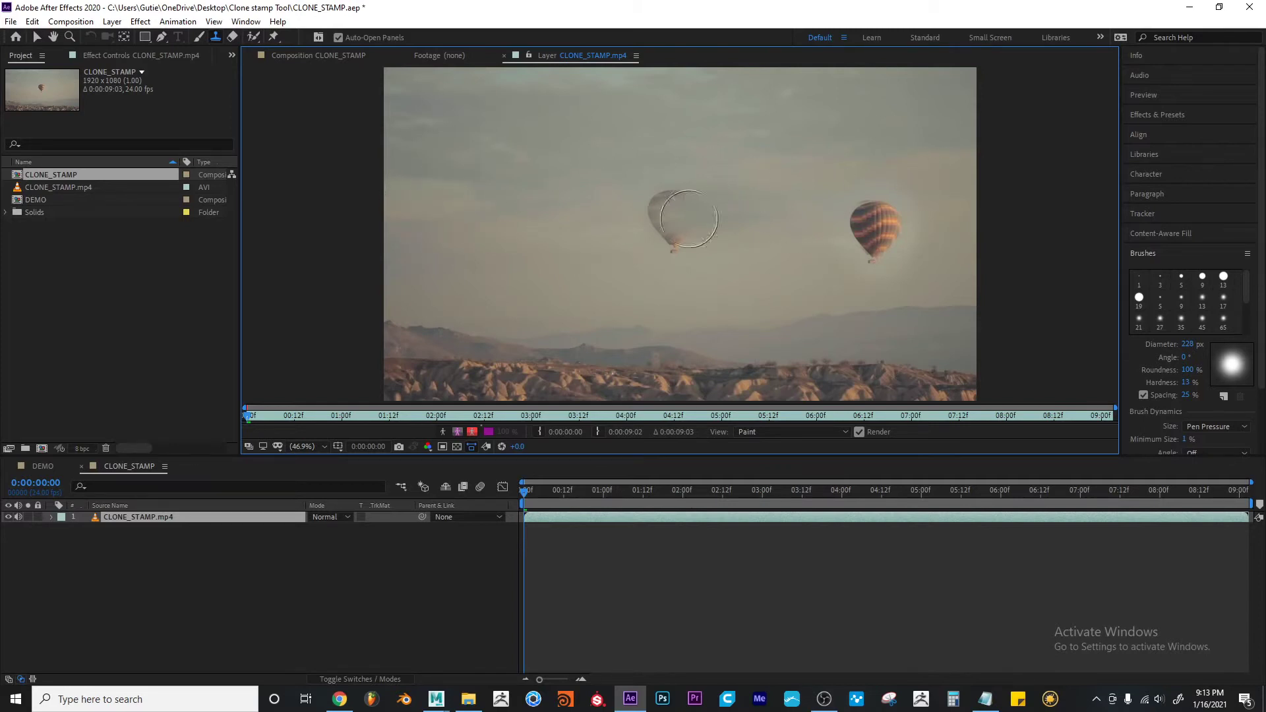
drag(652, 190, 663, 194)
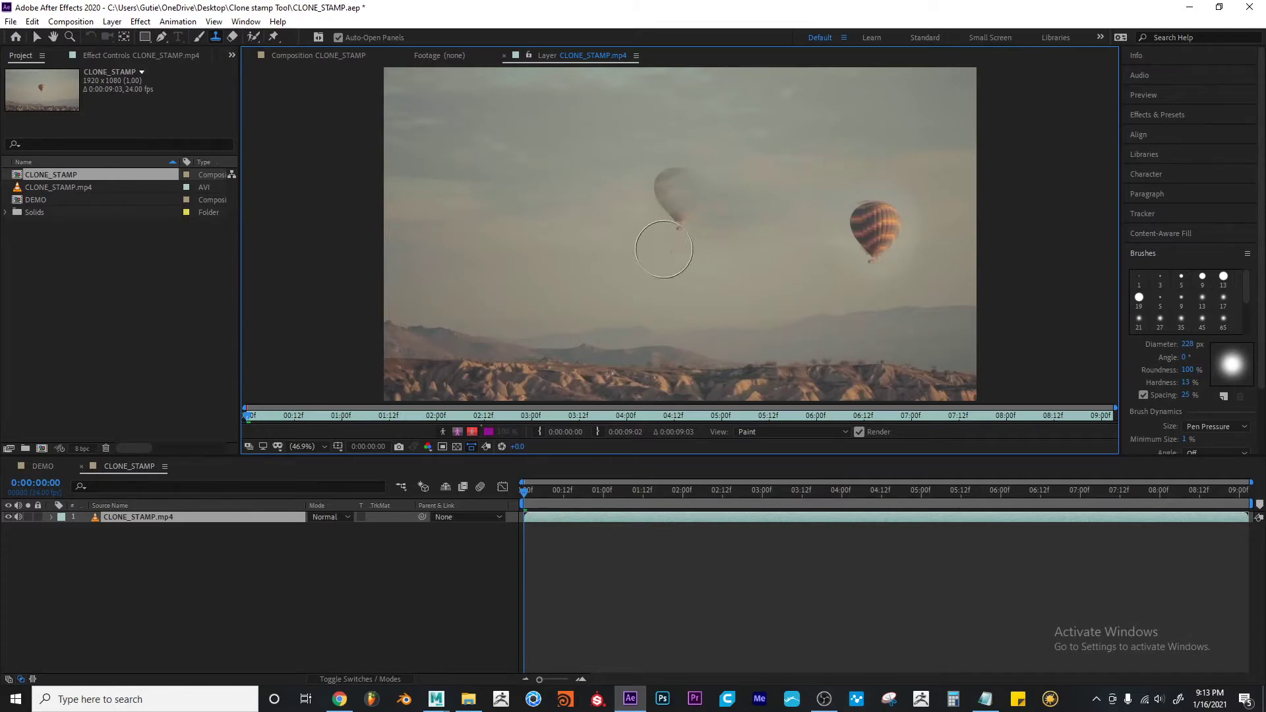
mouse_move(482, 222)
mouse_down()
mouse_move(469, 196)
mouse_move(494, 175)
mouse_move(487, 225)
mouse_up()
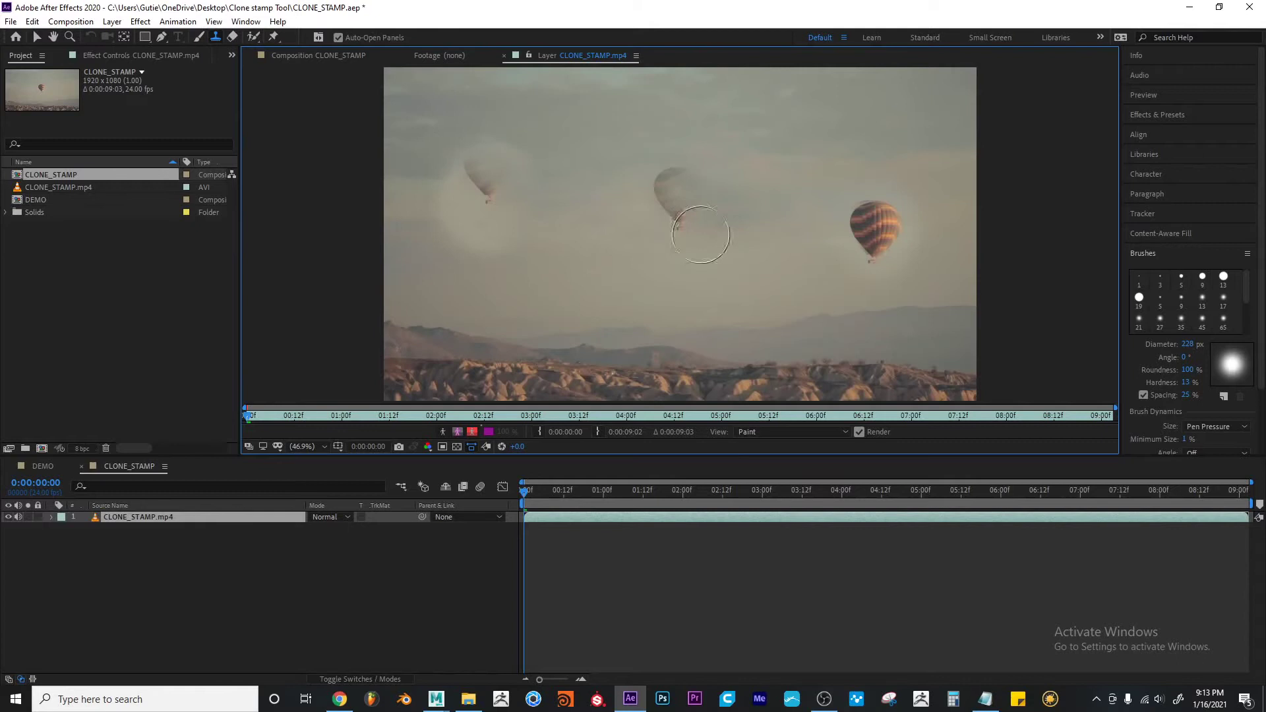
mouse_move(691, 227)
mouse_down()
mouse_move(665, 209)
mouse_move(654, 258)
mouse_move(693, 174)
mouse_up()
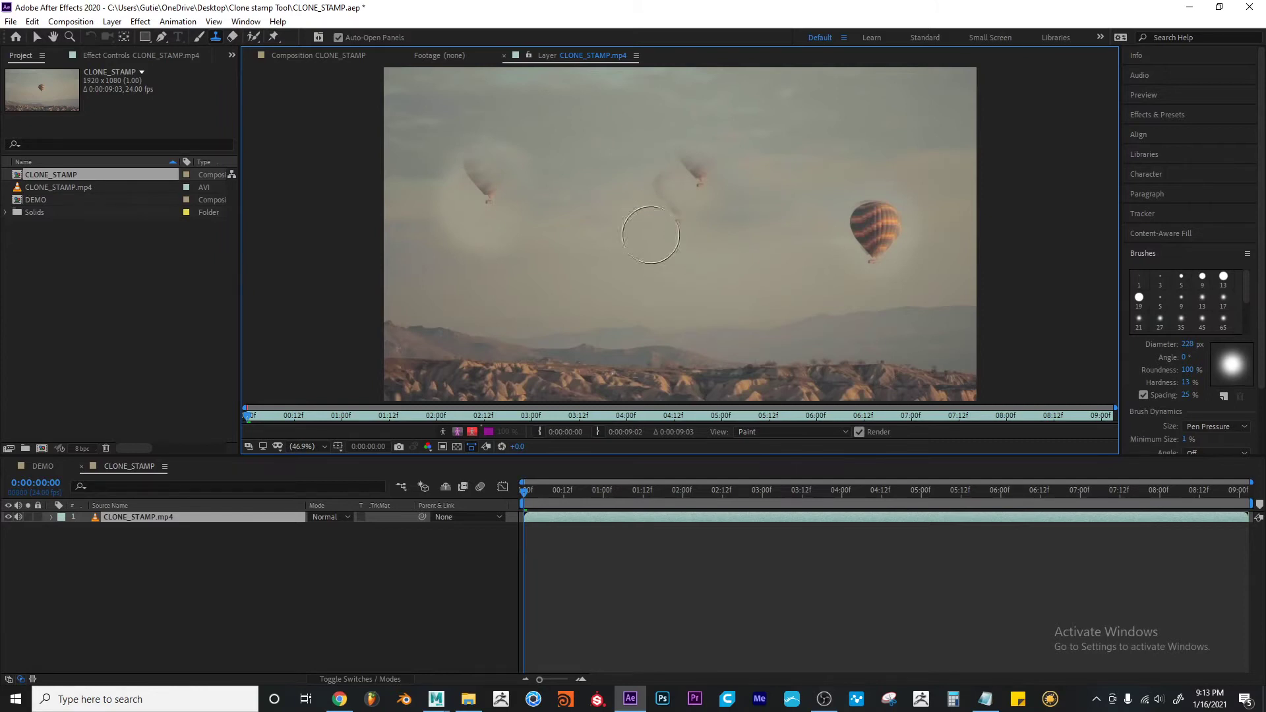
mouse_move(666, 226)
mouse_down()
mouse_move(663, 206)
mouse_move(681, 216)
mouse_up()
drag(528, 310, 527, 303)
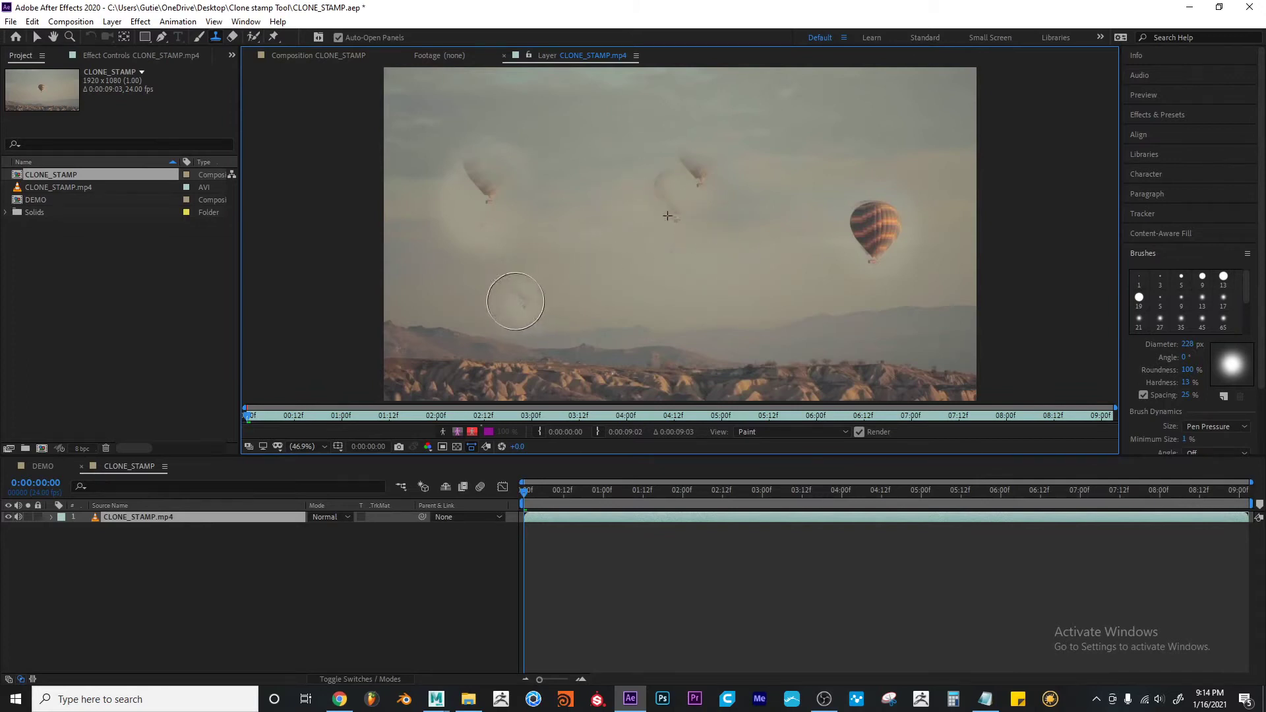
click(515, 302)
alt+click(690, 214)
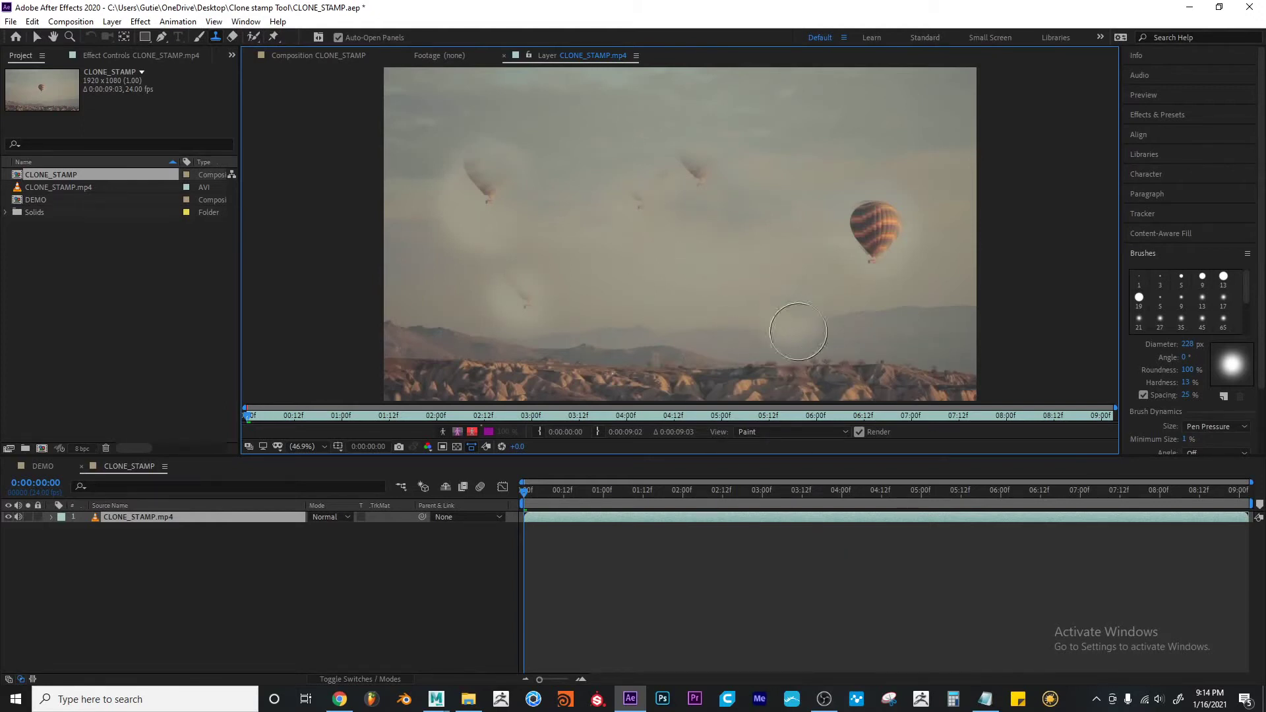
mouse_move(672, 204)
mouse_down()
mouse_move(614, 305)
mouse_move(717, 250)
mouse_up()
Reveal the layer's Paint strokes in the timeline and undo the last five clone strokes
key(p)
key(p)
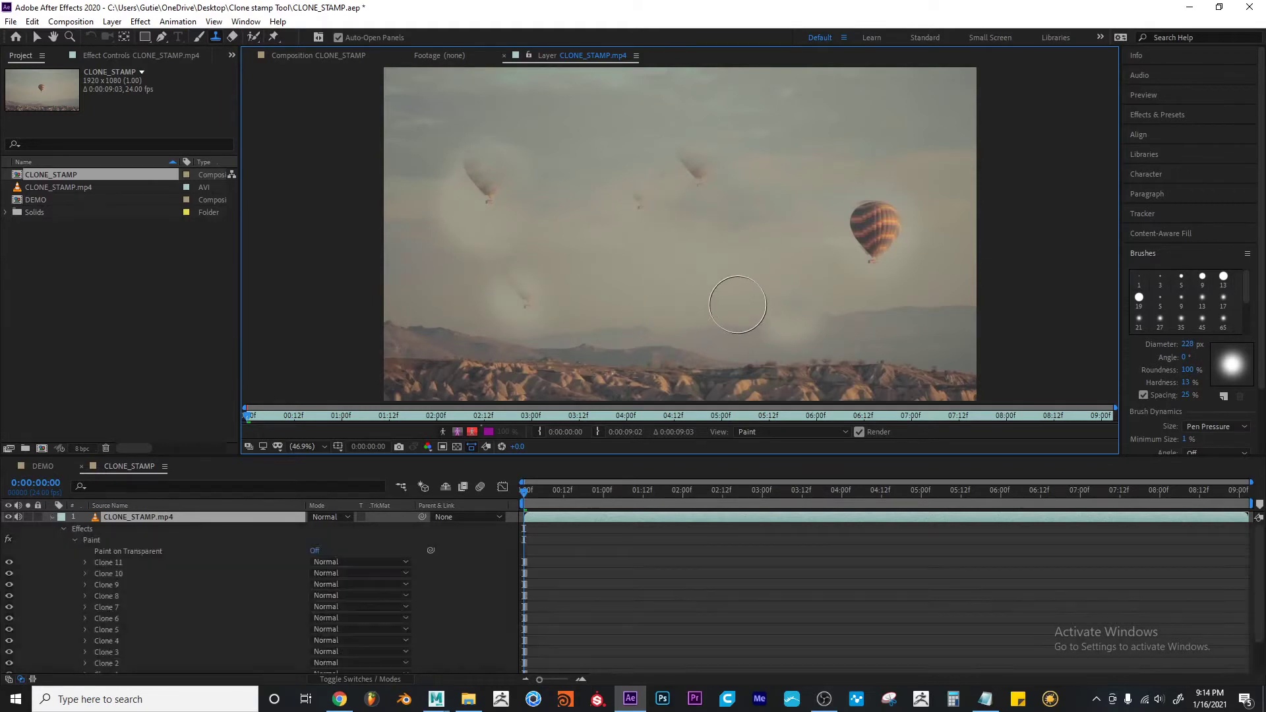
key(ctrl+z)
key(ctrl+z)
key(ctrl+z)
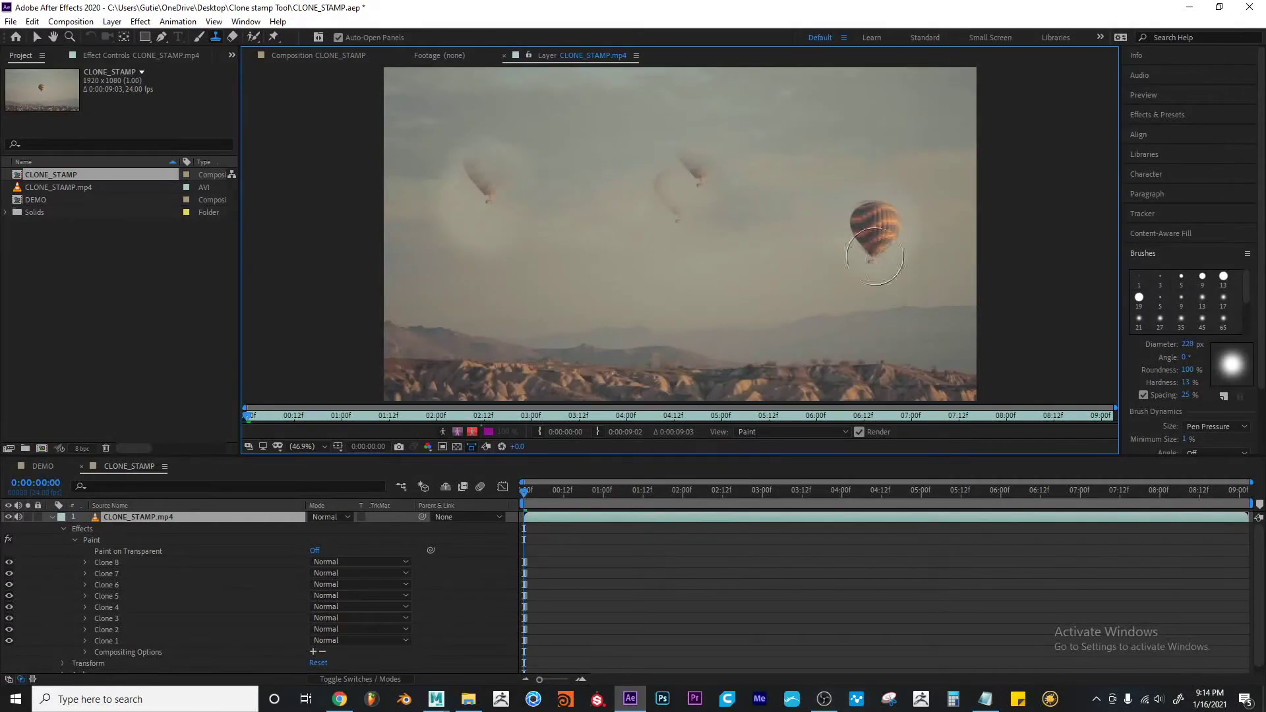
key(ctrl+z)
key(ctrl+z)
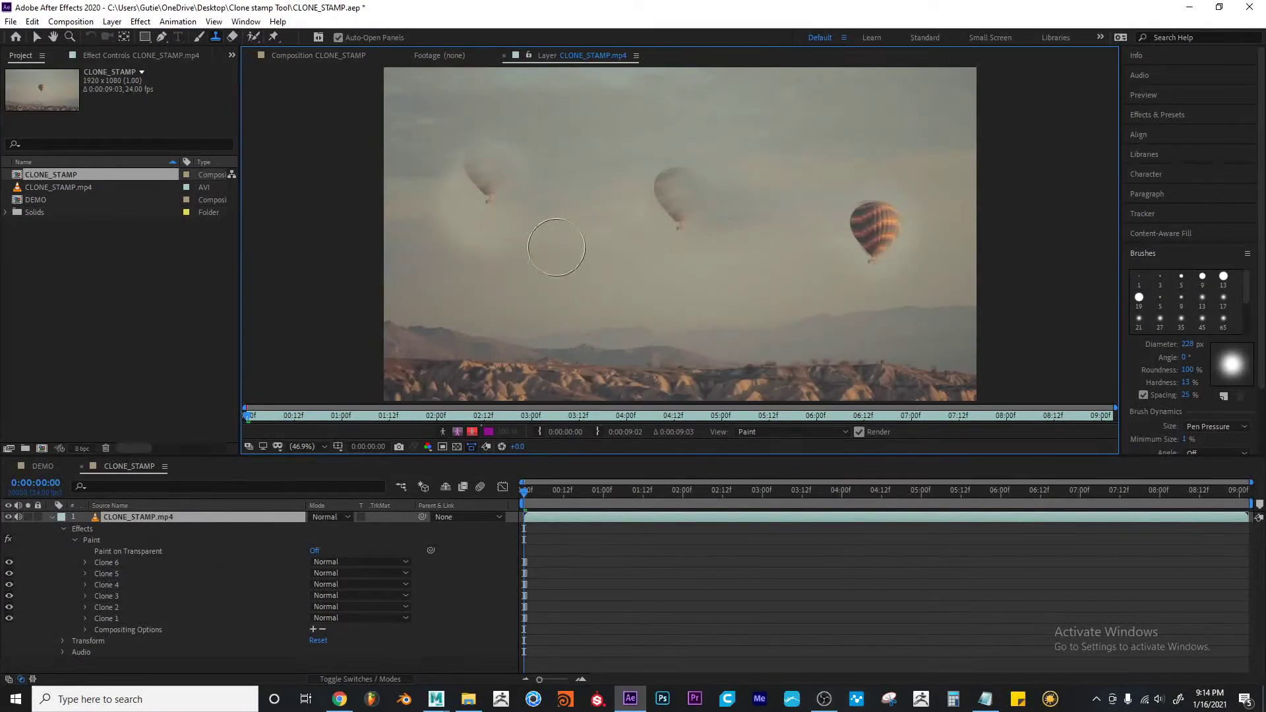
Examine the path, stroke and transform properties of Clone 6, Clone 5 and Clone 4, then collapse them
click(85, 563)
click(85, 608)
scroll(156, 598, down, 1)
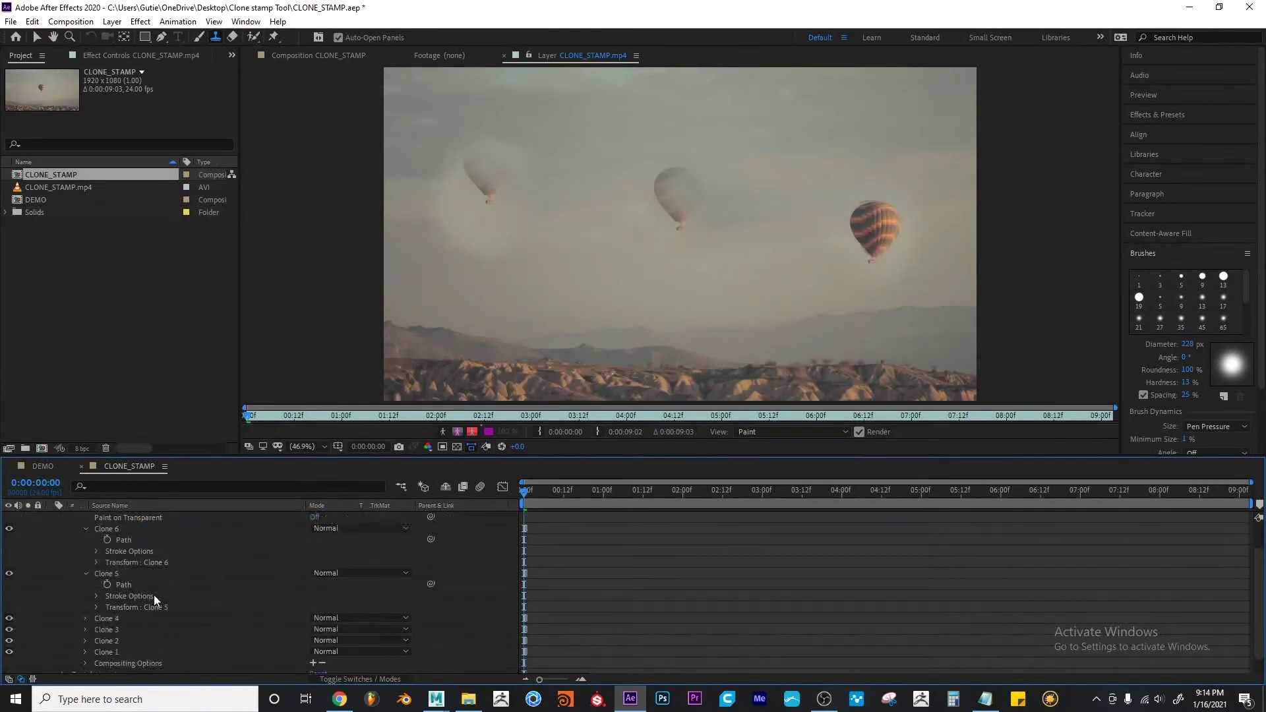
click(84, 619)
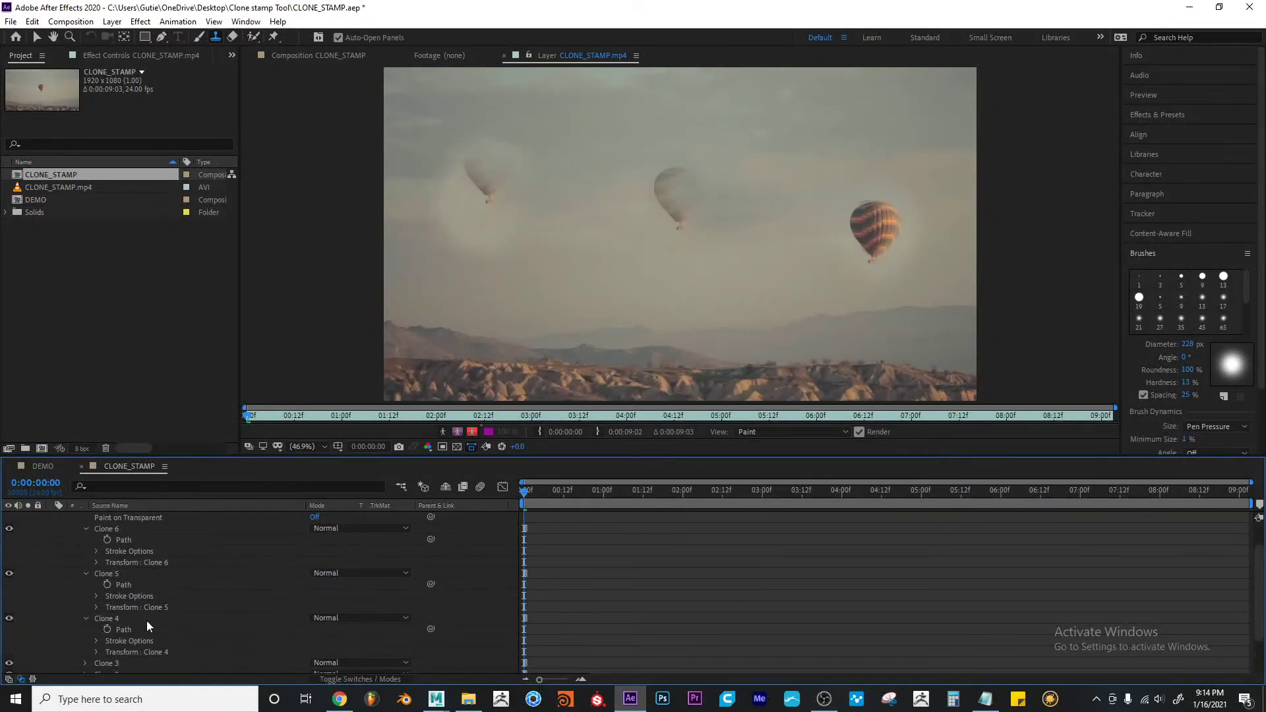
scroll(139, 613, up, 1)
click(84, 561)
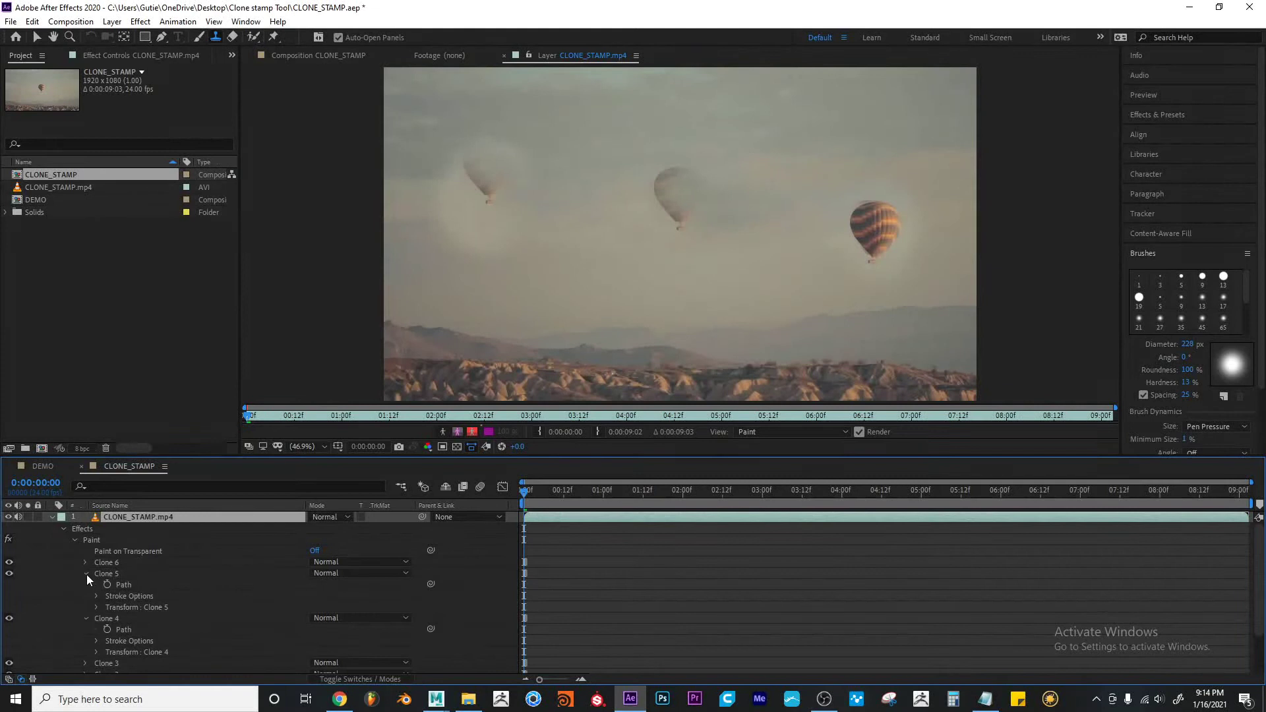
click(86, 575)
click(84, 584)
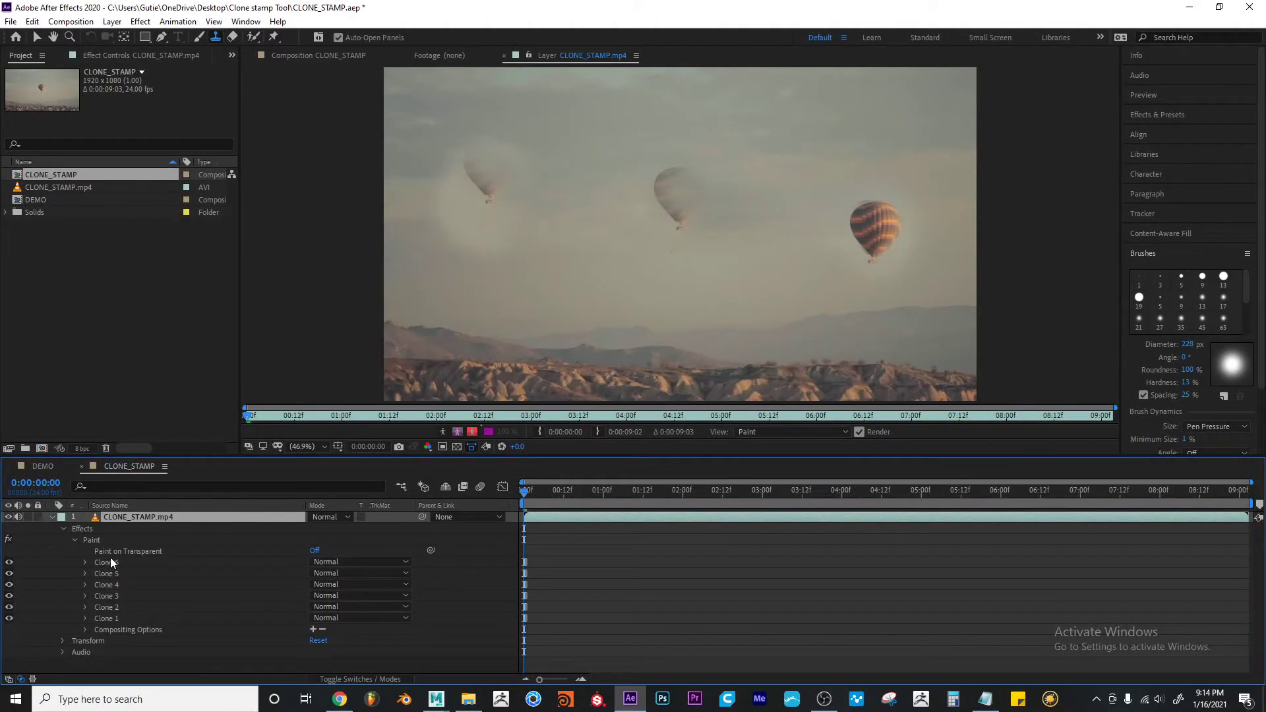
Undo the remaining clone strokes back to the single balloon copy on the right of the original
key(ctrl+z)
key(ctrl+z)
key(ctrl+z)
key(ctrl+z)
key(ctrl+z)
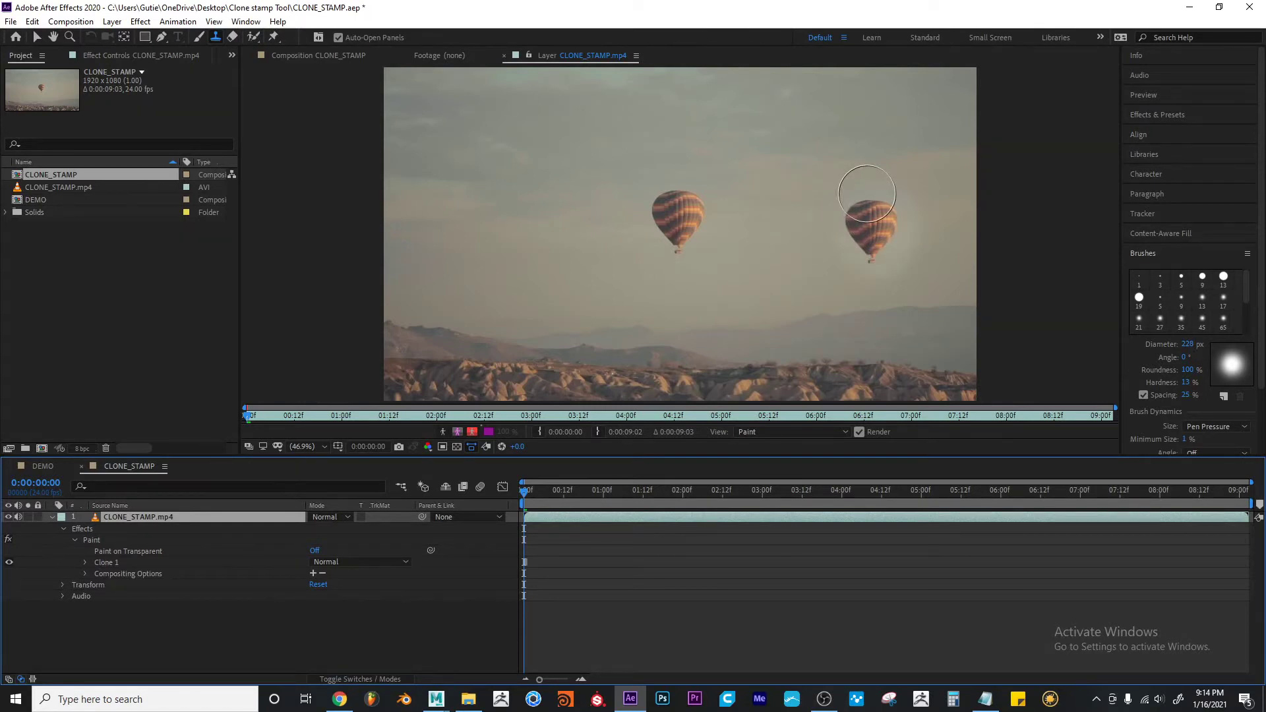
key(ctrl+z)
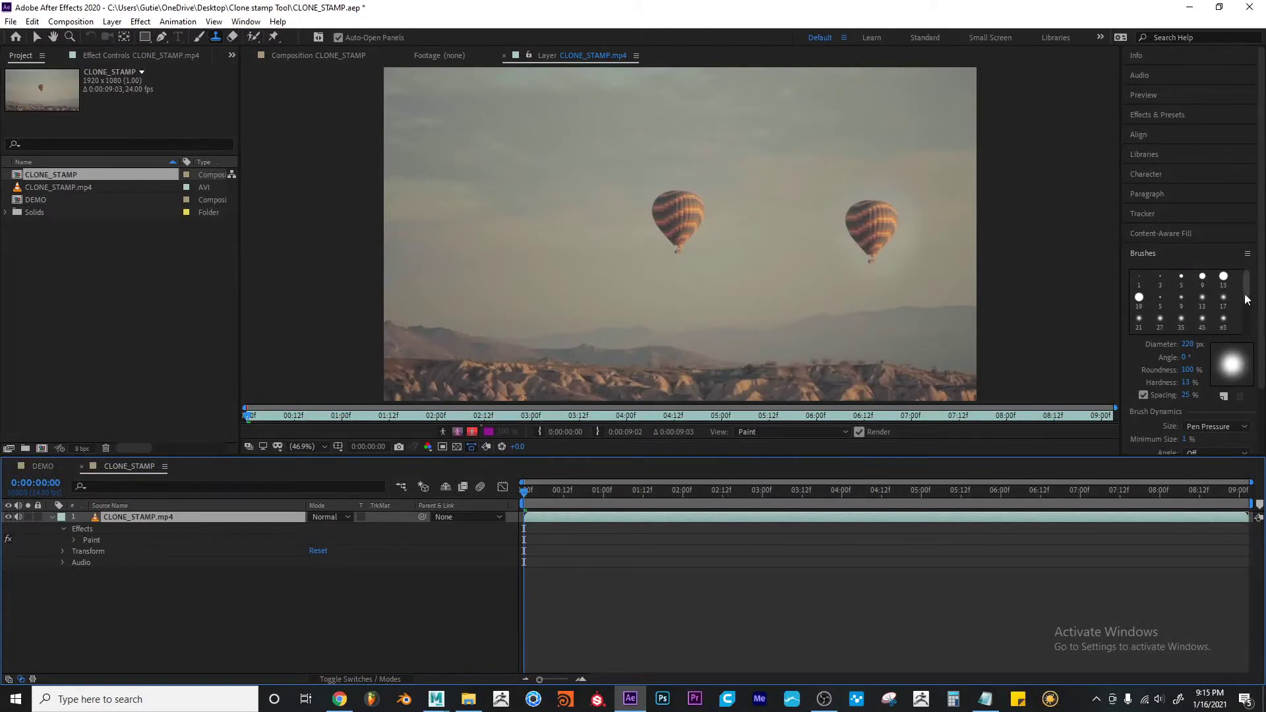
Browse the available brush presets for the Clone Stamp tool, including the soft round and elliptical tips
drag(1248, 294, 1248, 301)
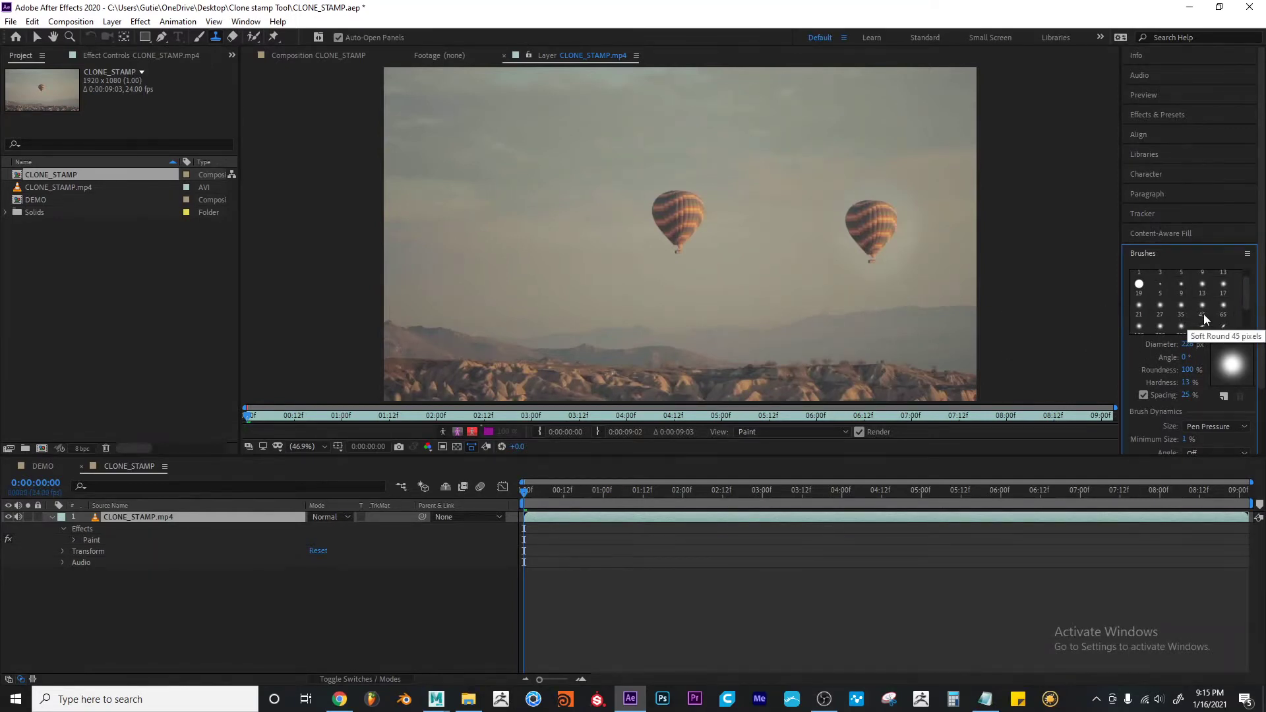
drag(1248, 300, 1247, 305)
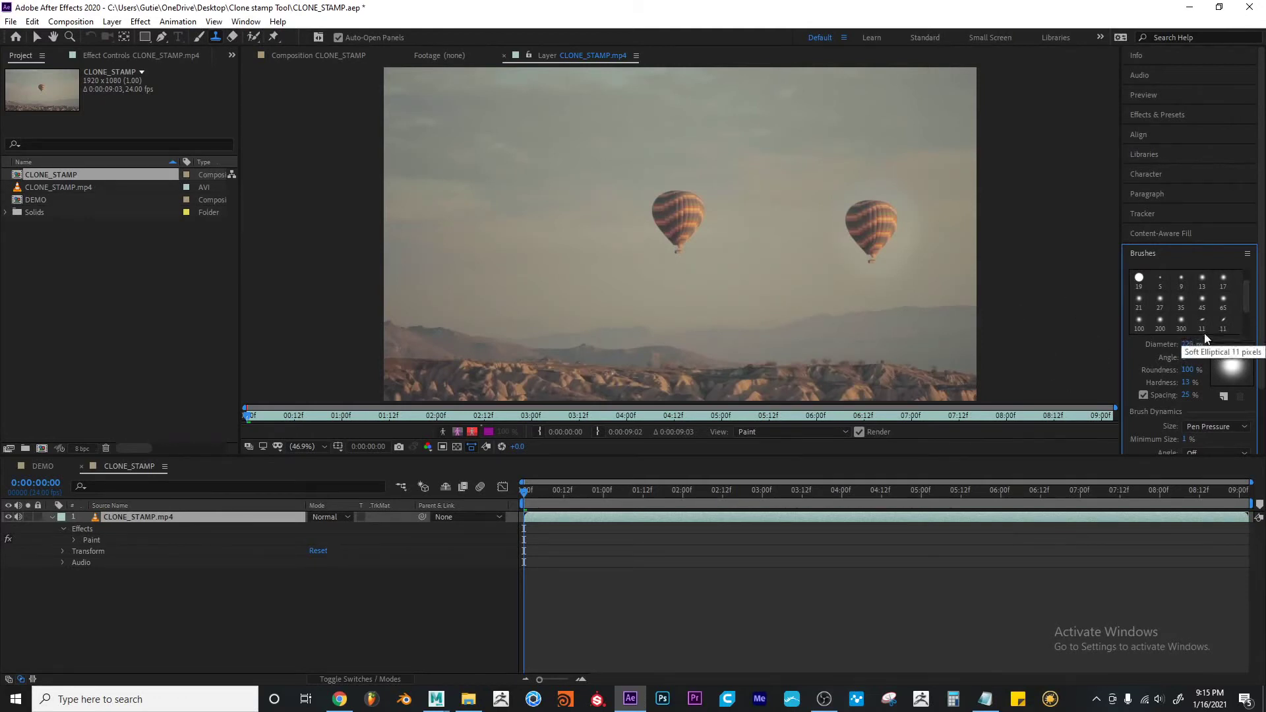
drag(1247, 297, 1247, 301)
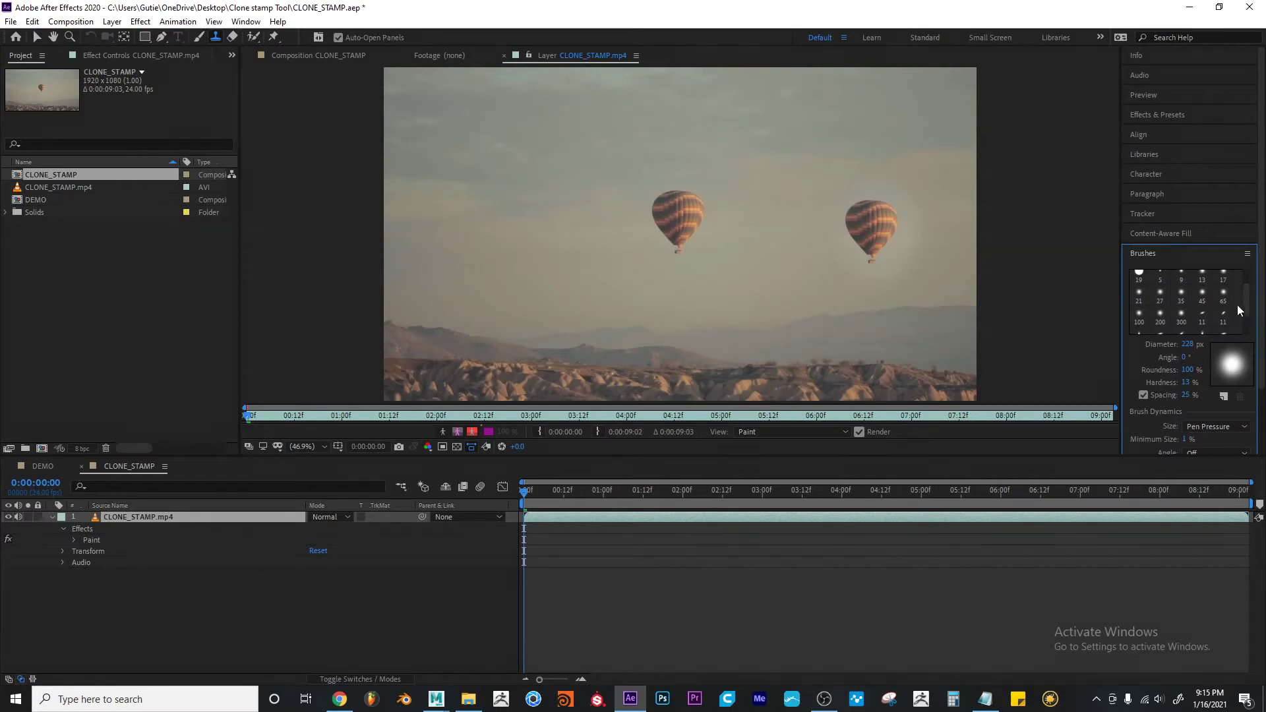
scroll(1187, 300, down, 1)
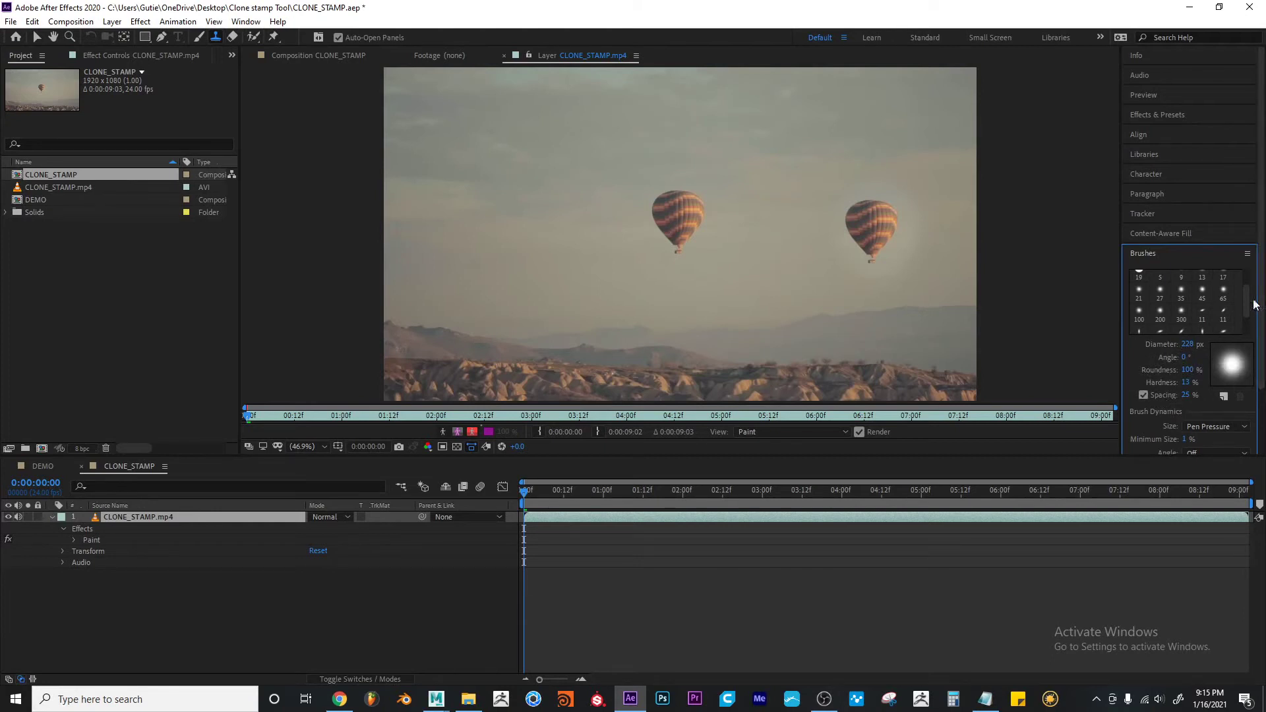
Try an elliptical brush tip with an increased diameter and an angle of 41°
scroll(1131, 367, down, 3)
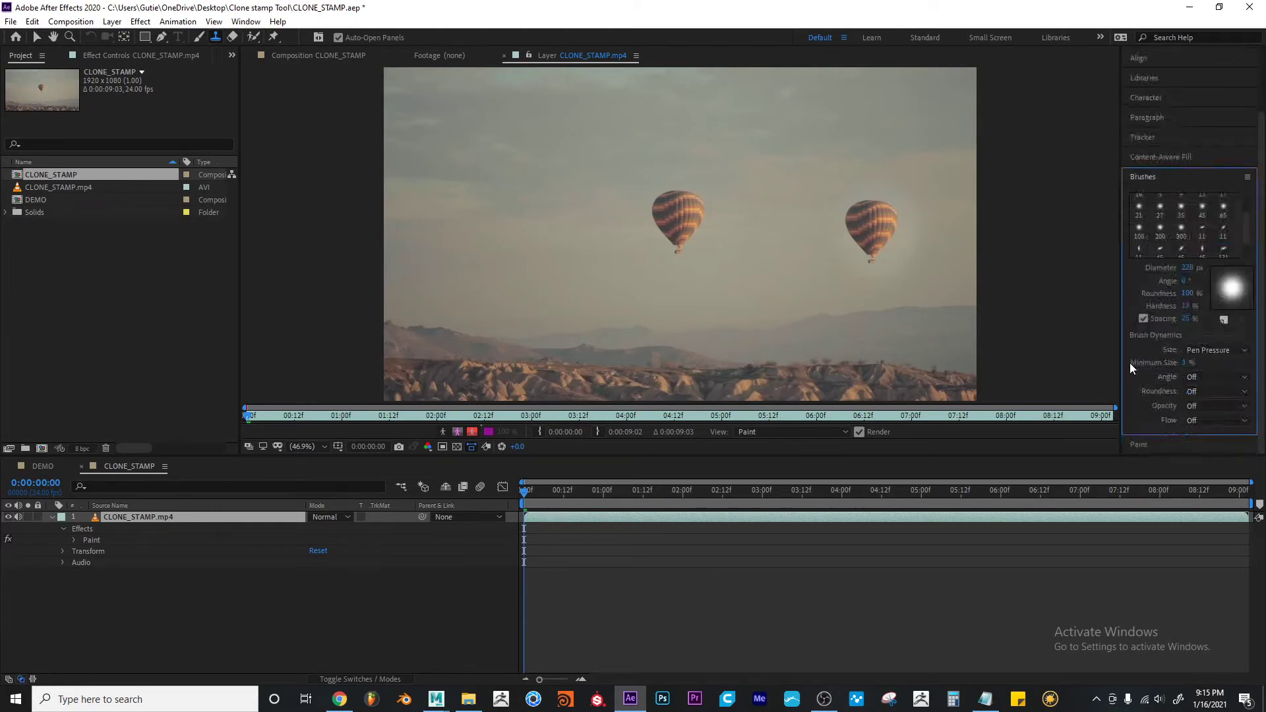
click(1160, 250)
right_click(792, 291)
key(Escape)
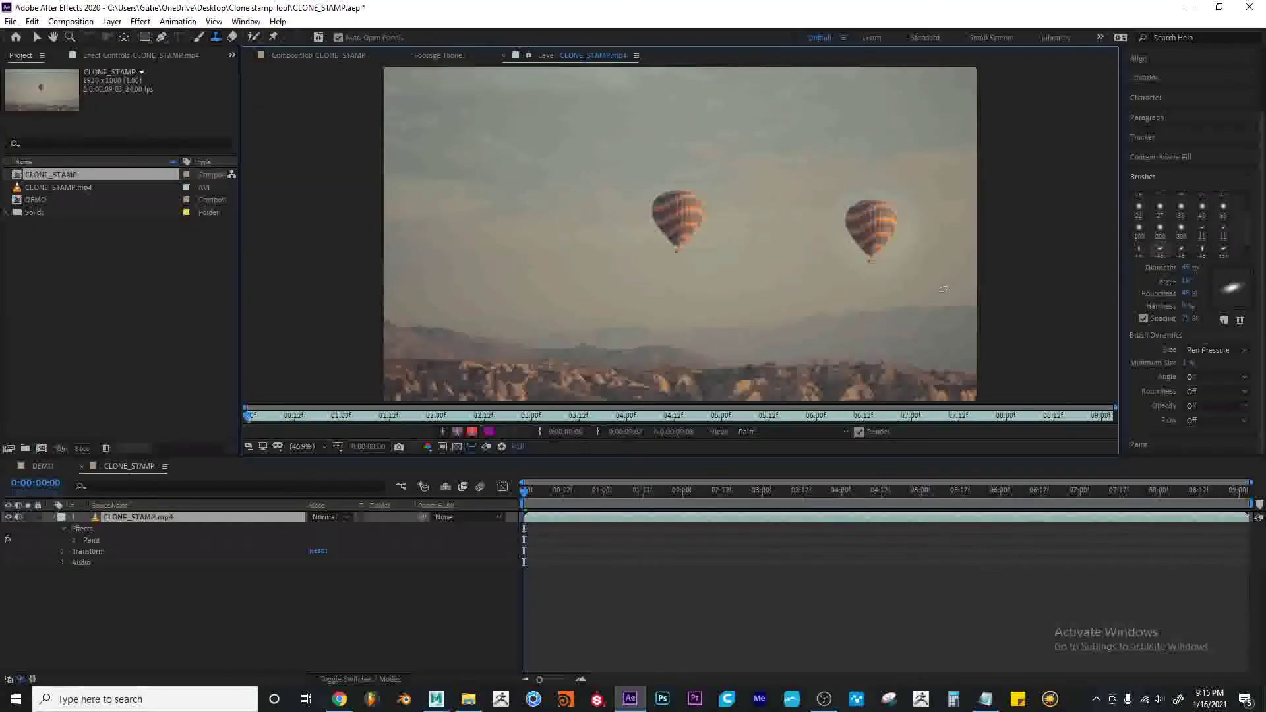
mouse_move(1195, 269)
mouse_down()
mouse_move(1220, 269)
mouse_move(1202, 281)
mouse_up()
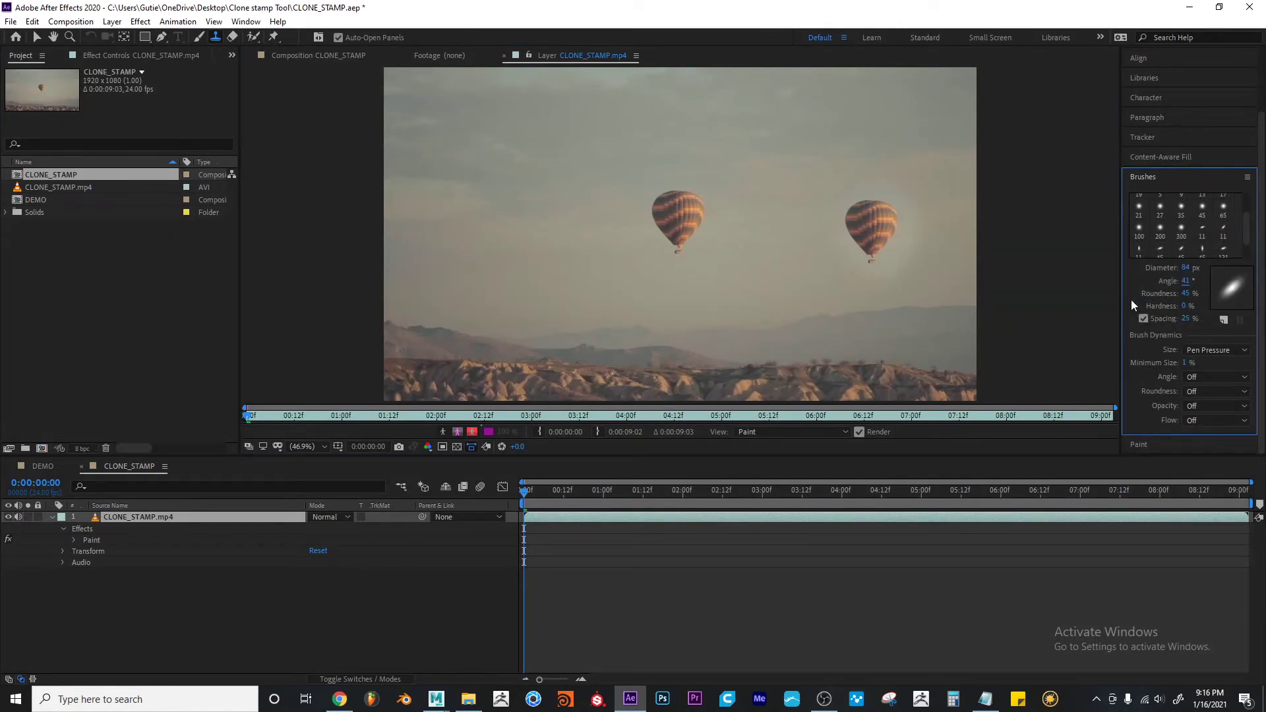
Choose the Soft Round 17 pixels brush and set its diameter to 71 px
scroll(1180, 236, up, 2)
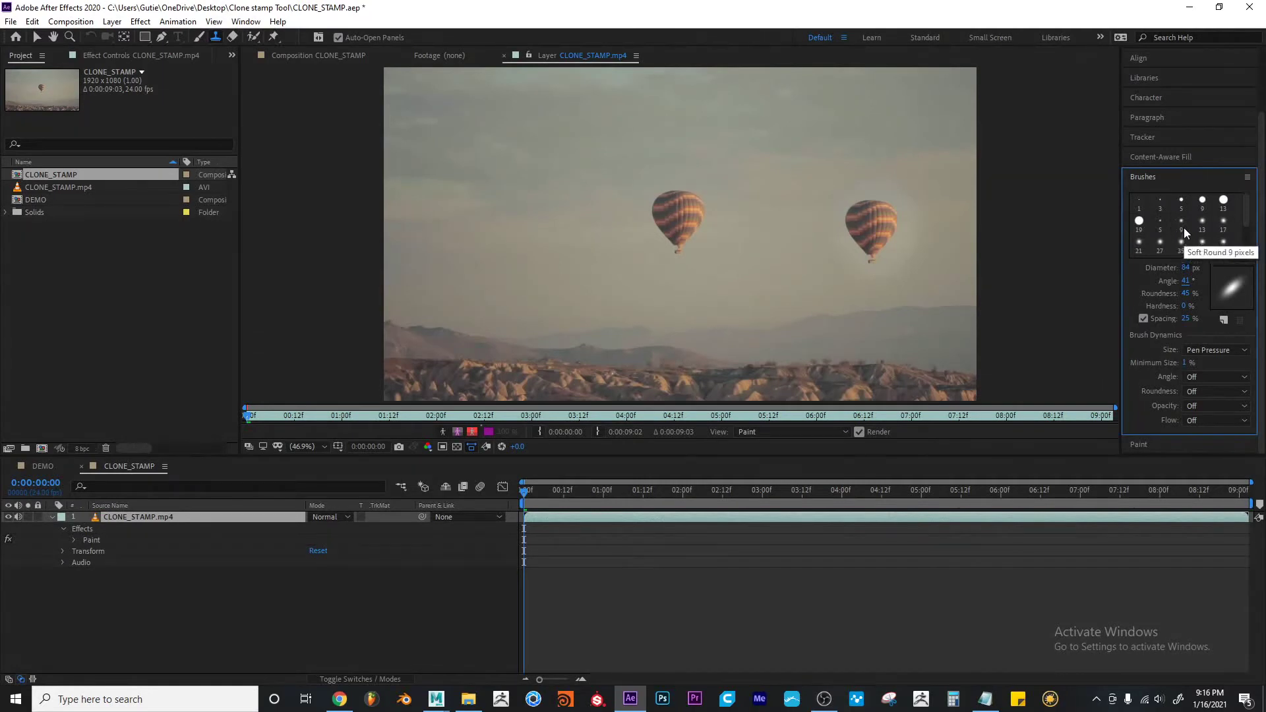
click(1223, 225)
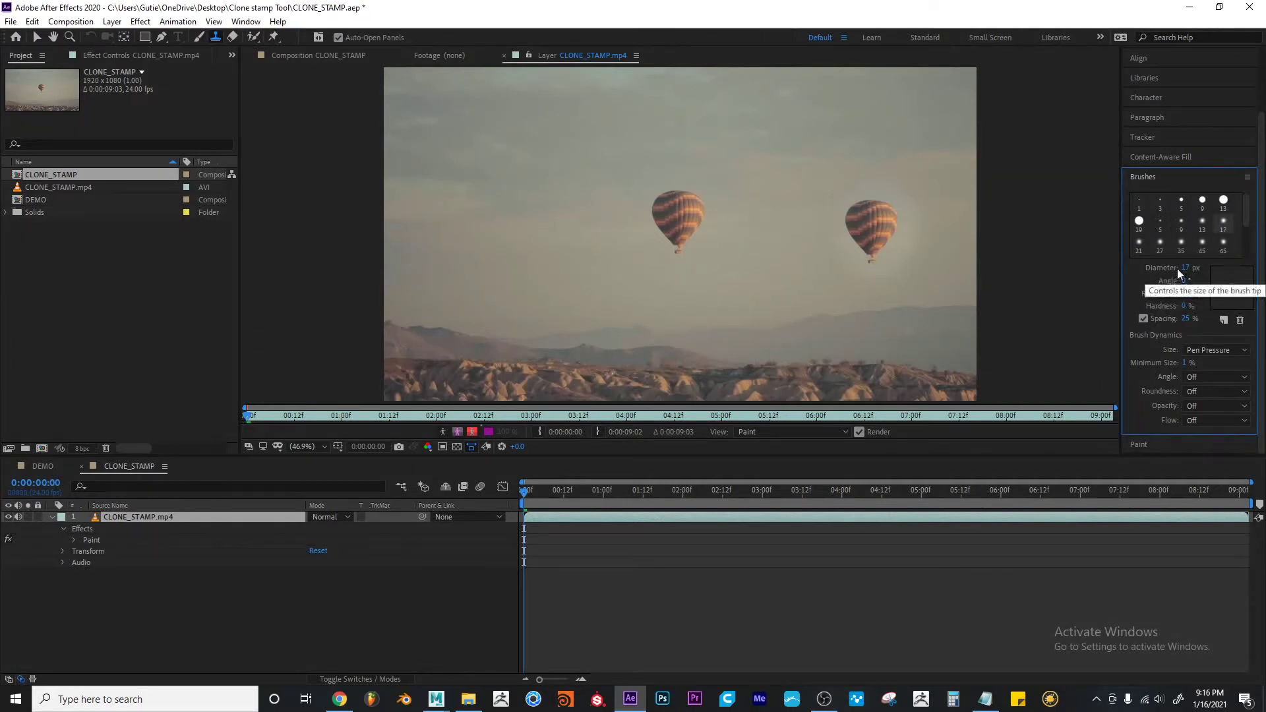
mouse_move(1195, 268)
mouse_down()
mouse_move(1216, 267)
mouse_move(1182, 267)
mouse_up()
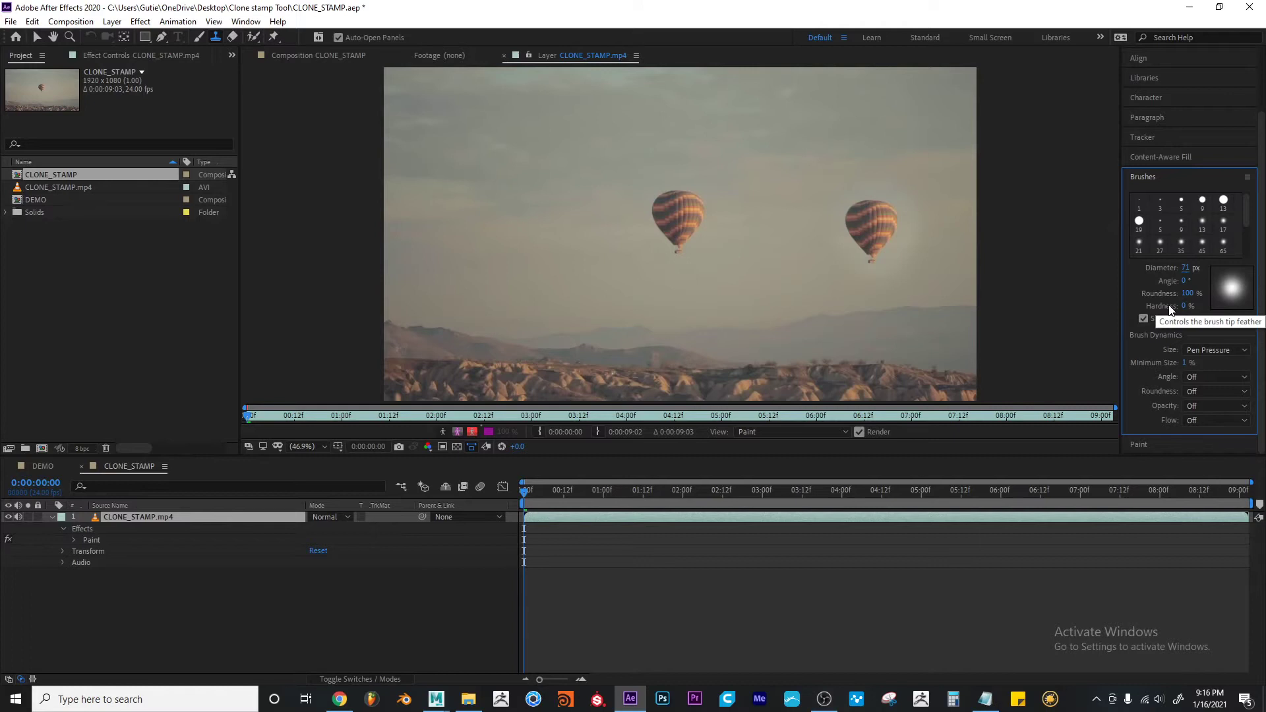
Sample the original balloon as the clone source and paint a full-opacity copy of it to its left
click(1139, 445)
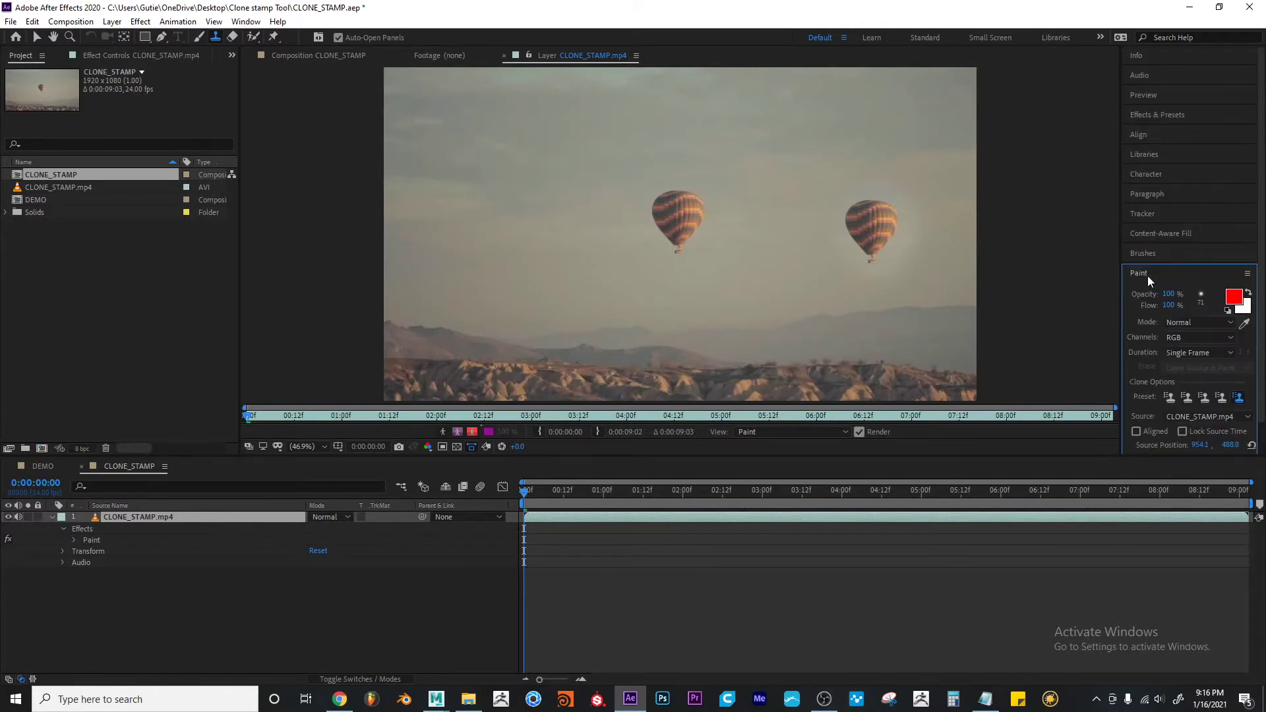
scroll(1145, 324, down, 1)
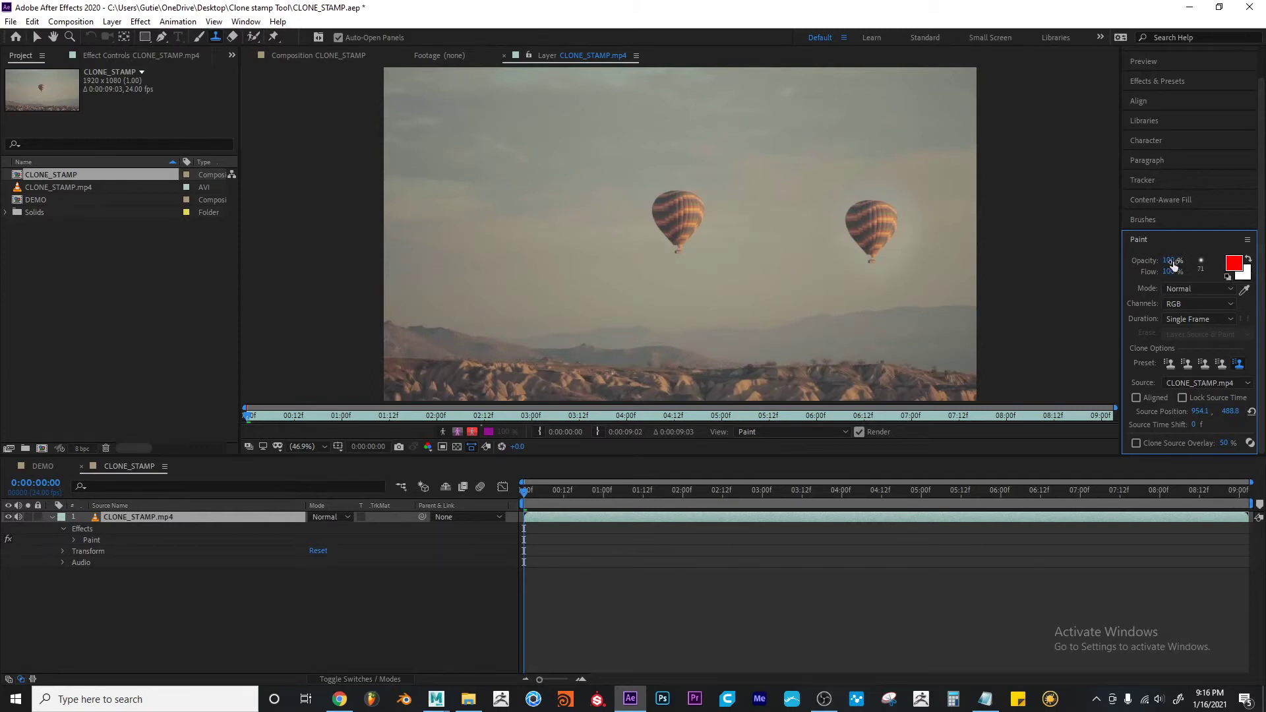
key(alt)
alt+click(678, 215)
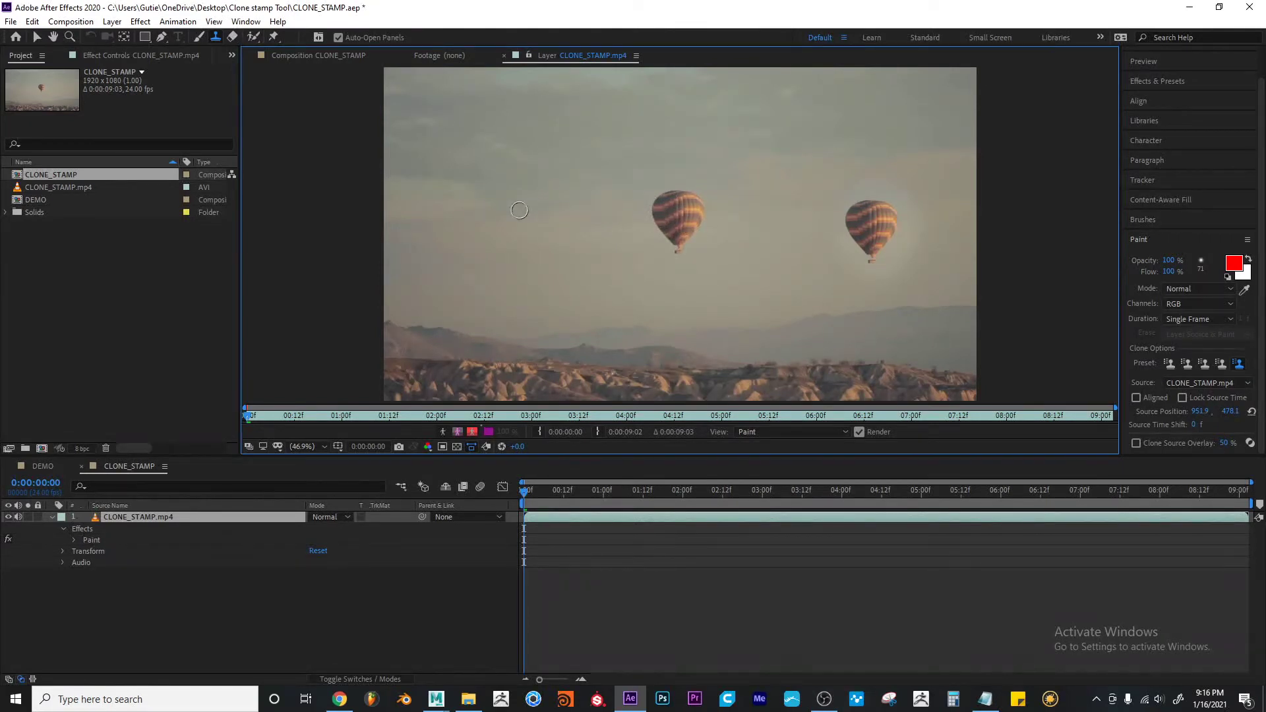
mouse_move(488, 218)
mouse_down()
mouse_move(499, 198)
mouse_move(496, 219)
mouse_move(468, 206)
mouse_move(496, 250)
mouse_move(506, 236)
mouse_move(486, 195)
mouse_move(492, 262)
mouse_move(505, 193)
mouse_up()
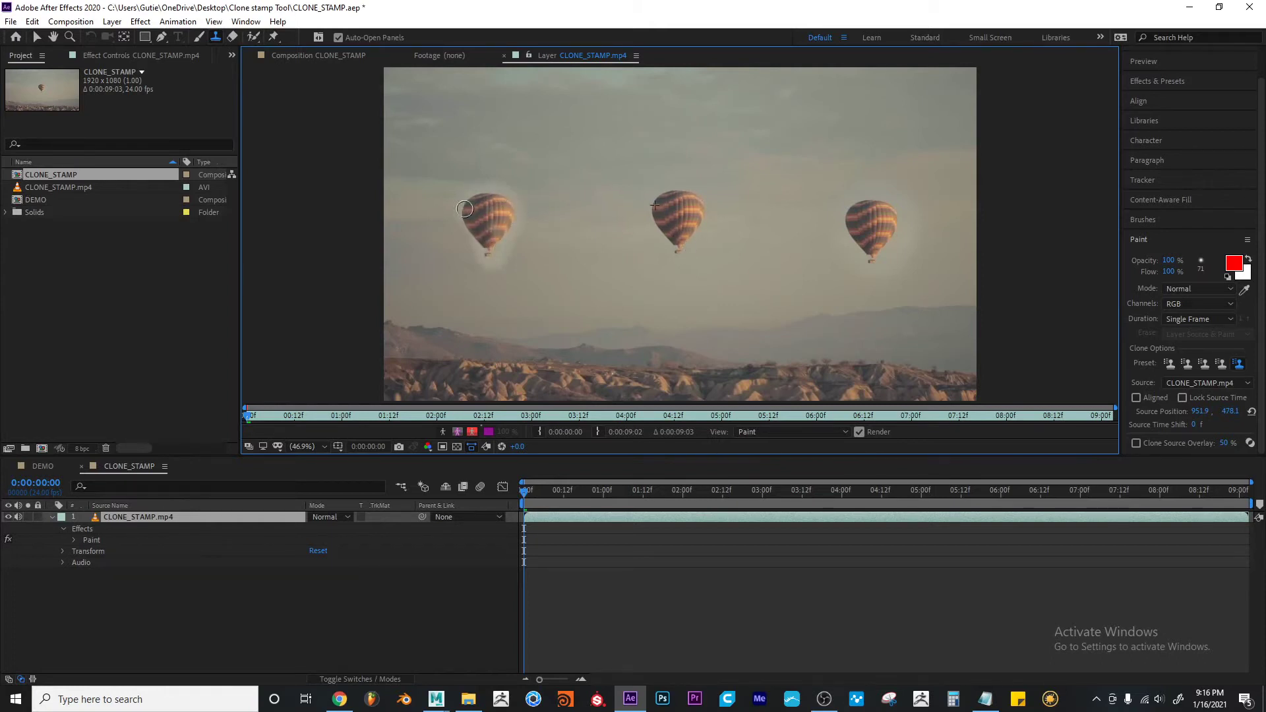
drag(502, 250, 506, 252)
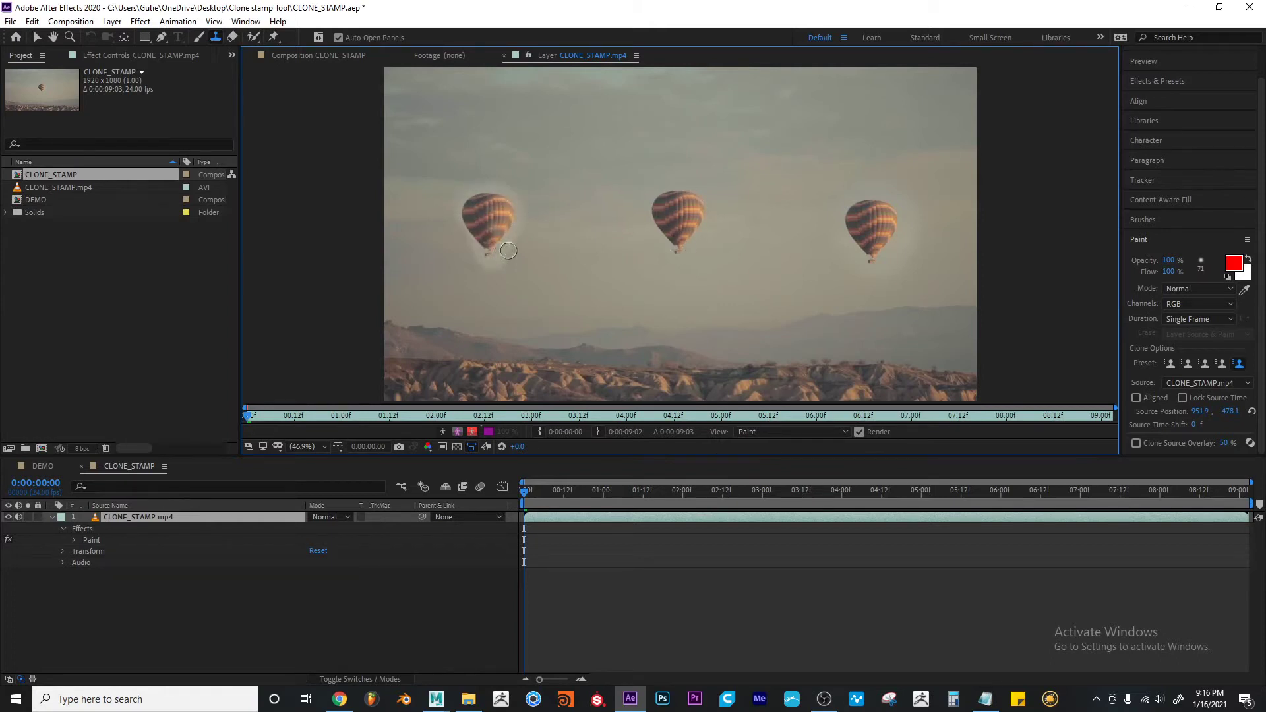
Set the paint opacity to 32% and clone a faint balloon between the original and the right-hand copy, slightly lower
click(1171, 263)
drag(1171, 263, 1150, 263)
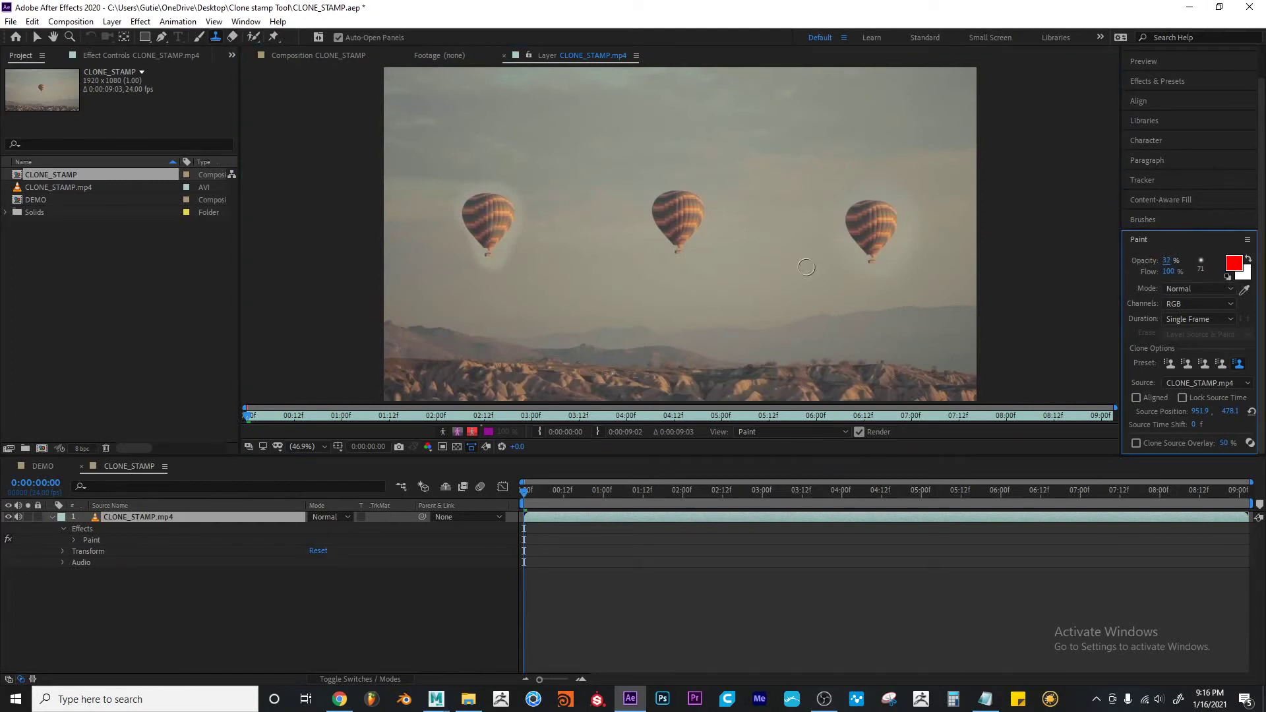
mouse_move(768, 258)
mouse_down()
mouse_move(759, 288)
mouse_move(784, 265)
mouse_move(771, 240)
mouse_move(790, 253)
mouse_move(772, 292)
mouse_move(790, 255)
mouse_move(756, 246)
mouse_move(768, 299)
mouse_move(785, 278)
mouse_move(772, 249)
mouse_up()
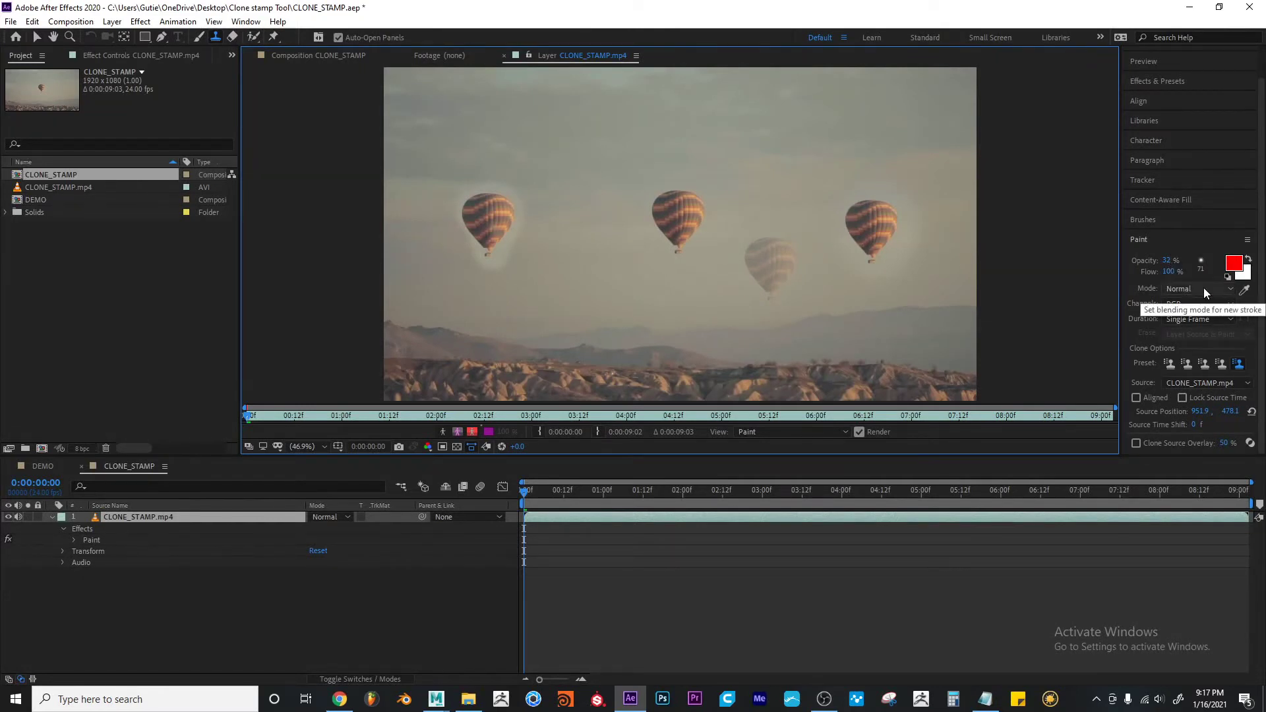
At 100% opacity, make a clone stroke with 0% flow, and paint a balloon in the upper right sky with about 12% flow
mouse_move(1171, 275)
mouse_down()
mouse_move(1104, 267)
mouse_move(1149, 278)
mouse_up()
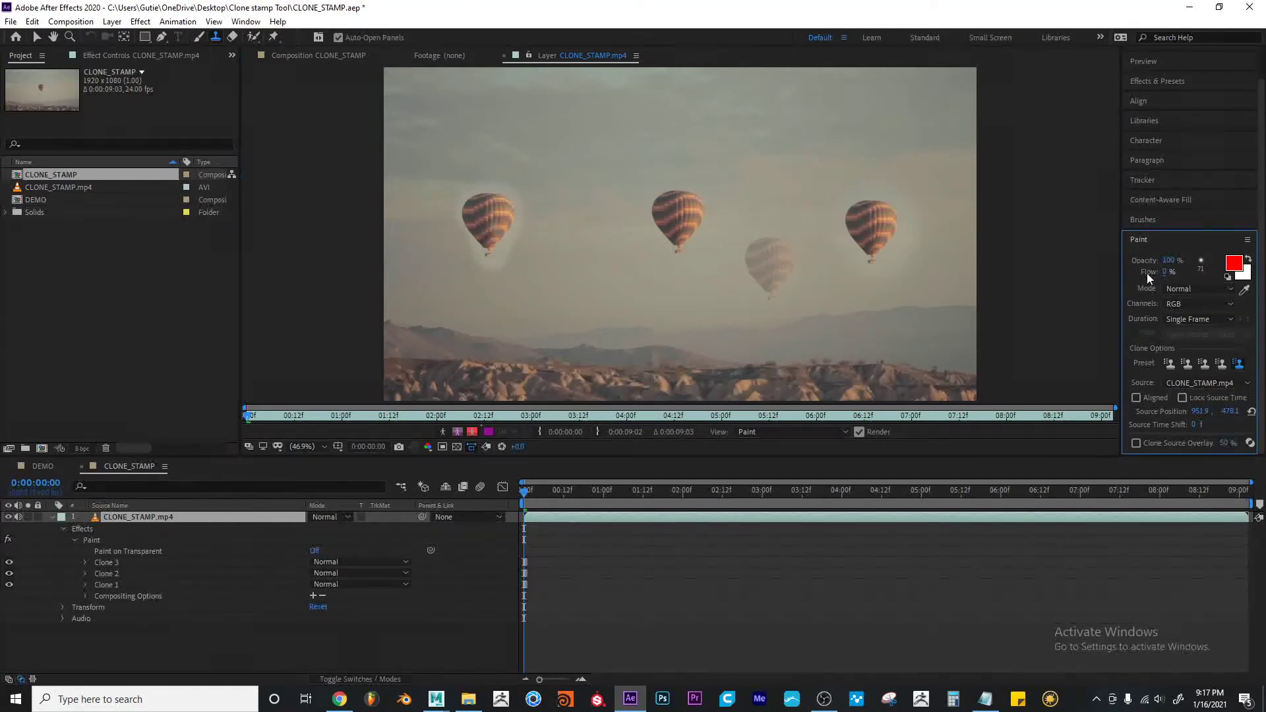
click(781, 140)
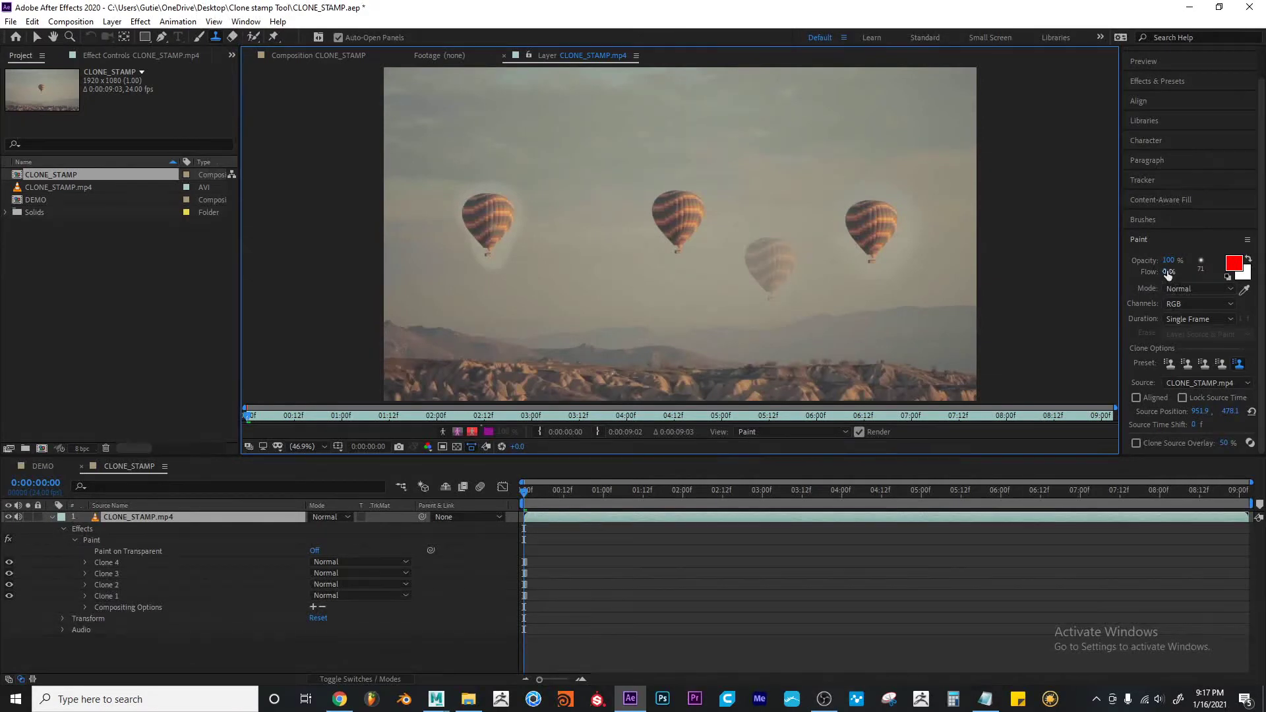
drag(1168, 274, 1173, 272)
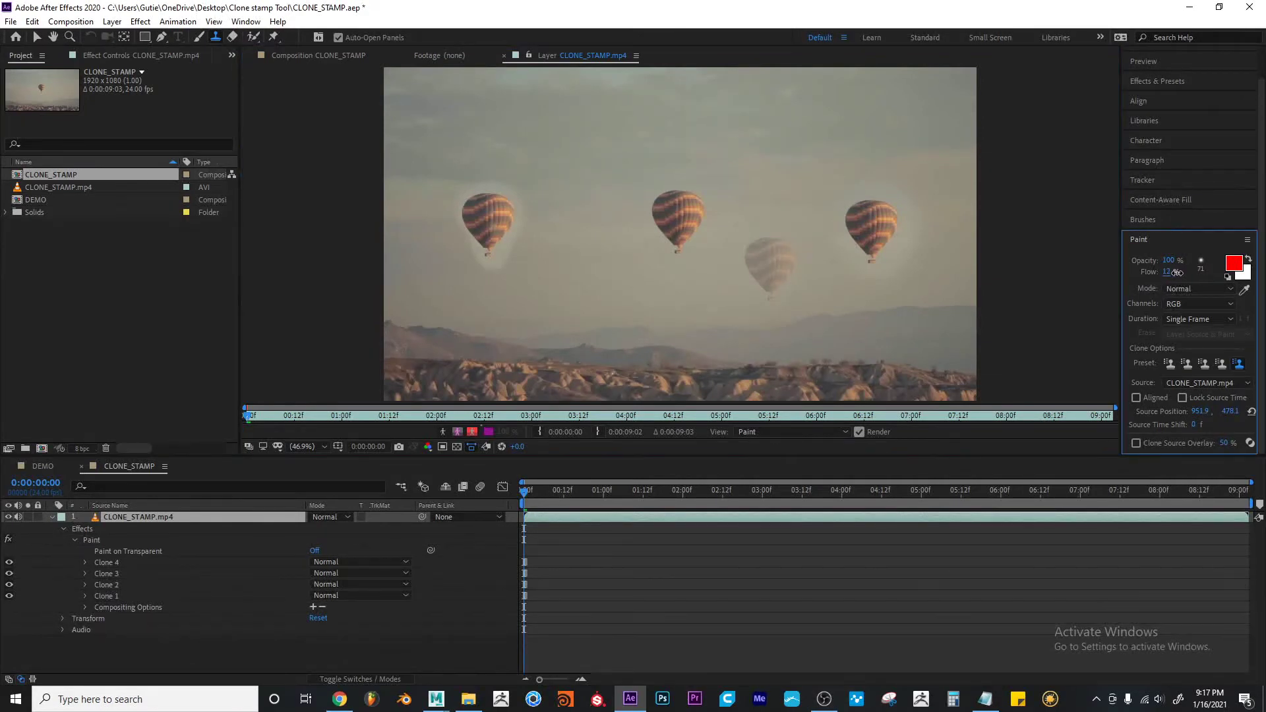
mouse_move(841, 150)
mouse_down()
mouse_move(811, 135)
mouse_move(835, 139)
mouse_move(842, 117)
mouse_move(824, 106)
mouse_move(795, 123)
mouse_move(823, 149)
mouse_move(827, 122)
mouse_move(808, 134)
mouse_move(825, 144)
mouse_move(818, 113)
mouse_move(794, 132)
mouse_move(808, 165)
mouse_move(825, 135)
mouse_move(798, 118)
mouse_move(811, 160)
mouse_move(826, 120)
mouse_move(790, 137)
mouse_move(811, 169)
mouse_up()
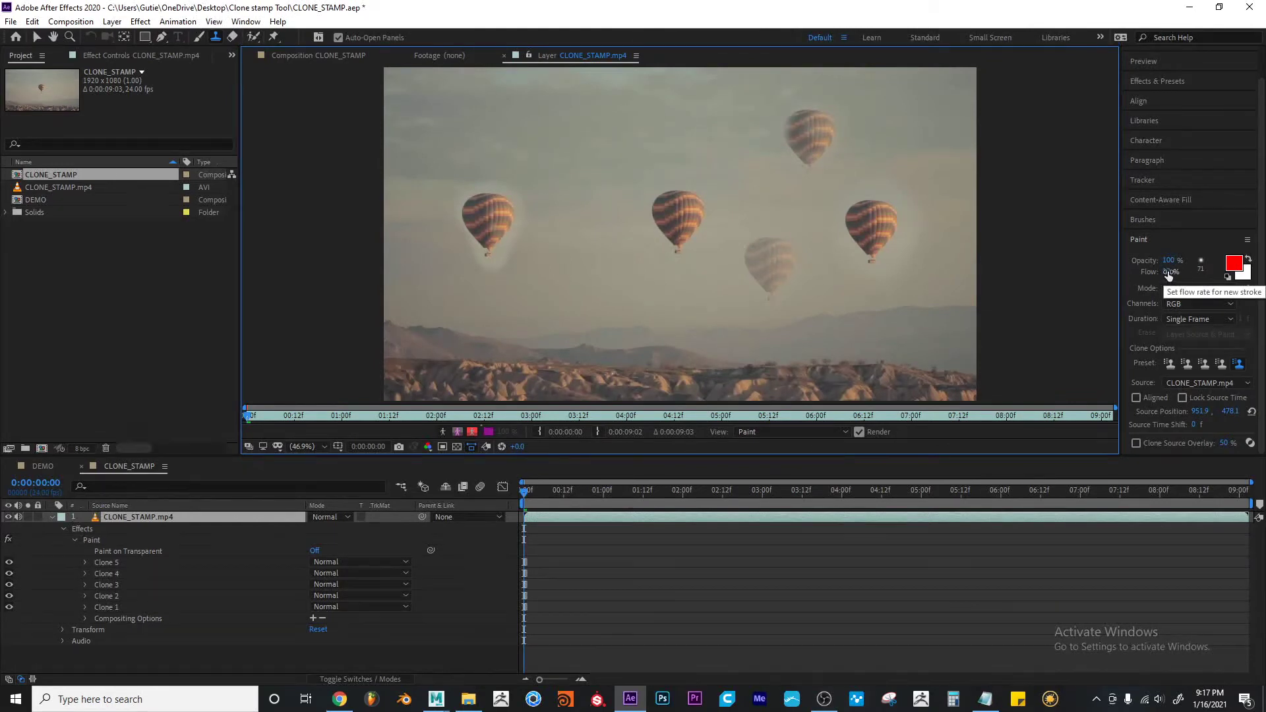
Set the flow to 99% and review the paint channel options, keeping RGB
mouse_move(1169, 275)
mouse_down()
mouse_move(1248, 290)
mouse_move(1260, 318)
mouse_up()
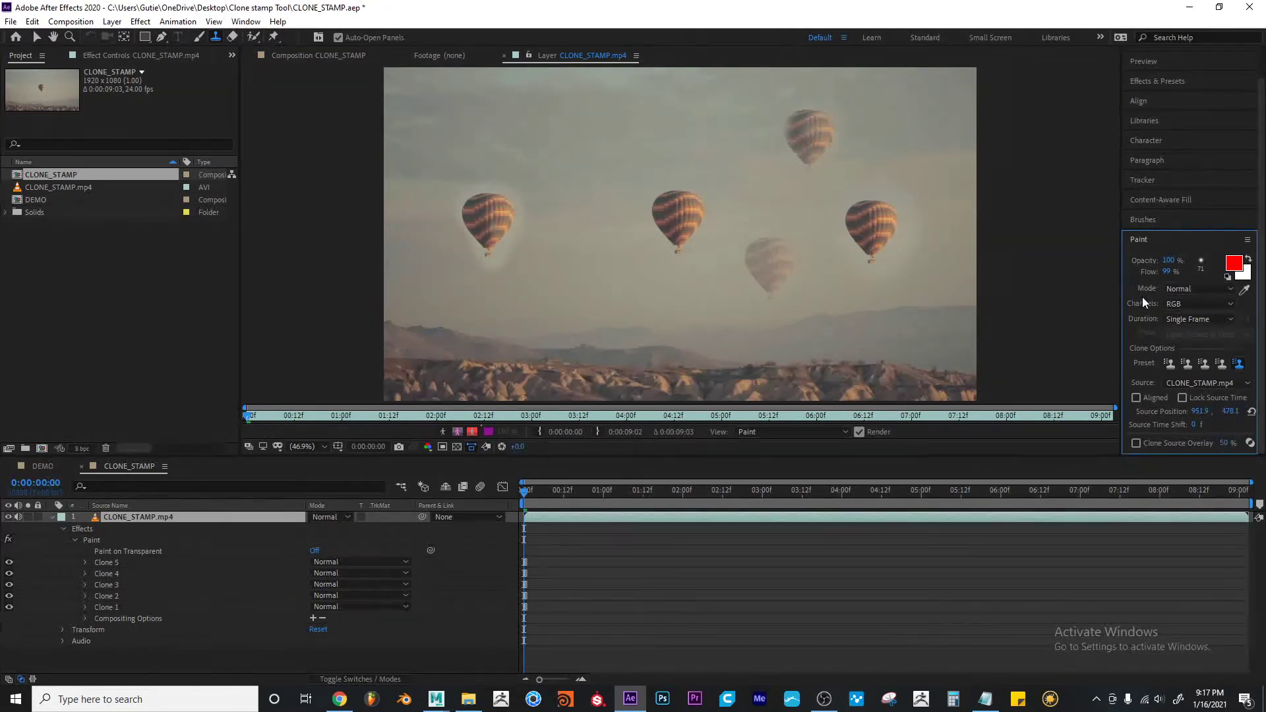
click(1180, 303)
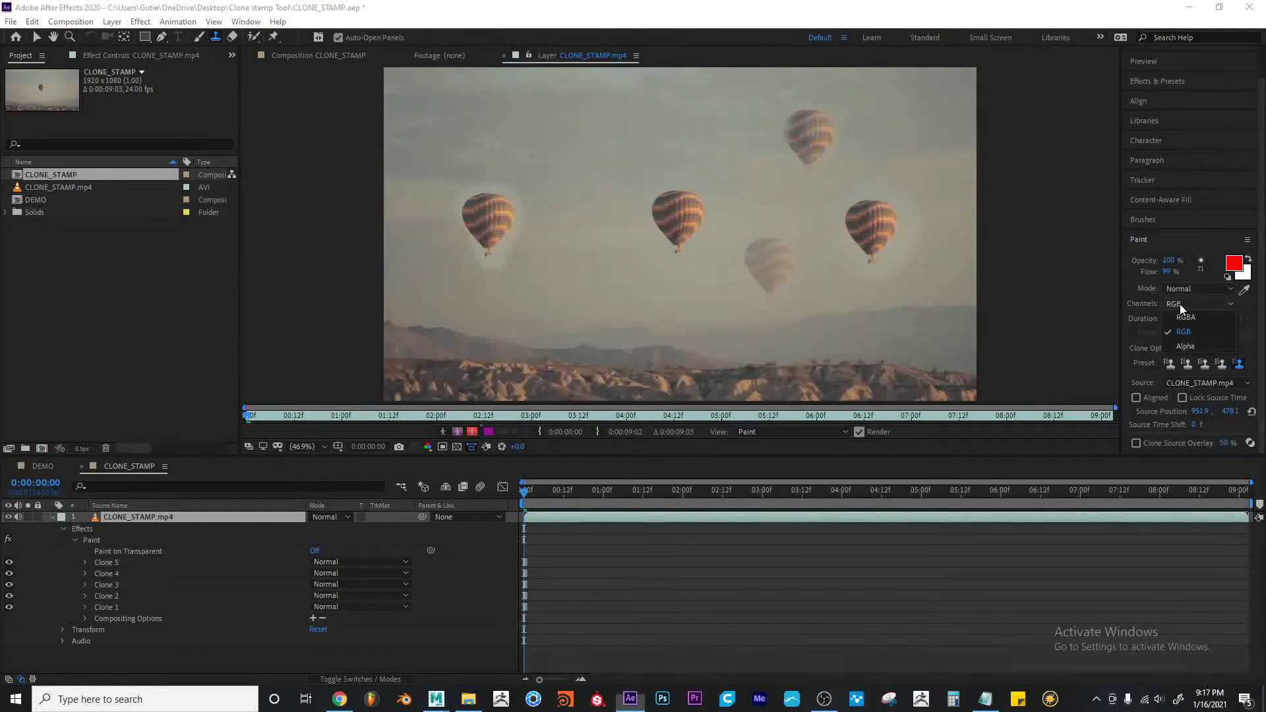
click(1142, 306)
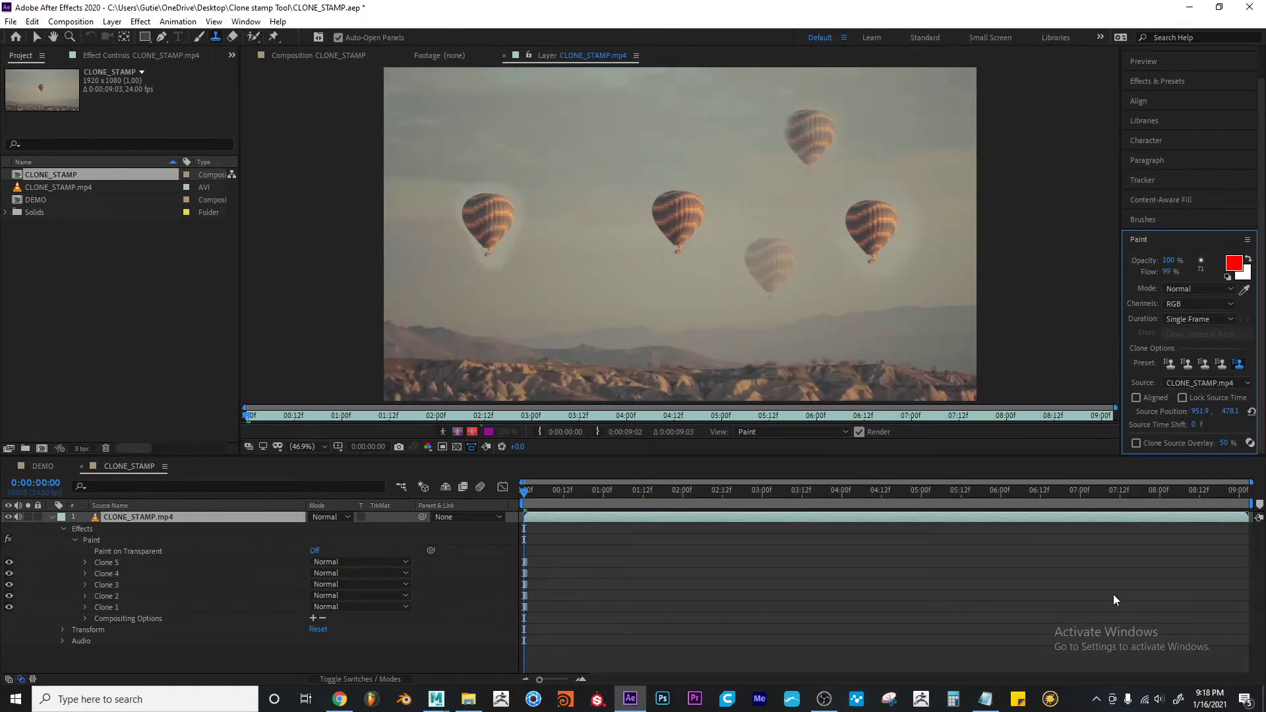
Examine how long the single-frame clone strokes last by enlarging the timeline to frame level and selecting individual strokes
drag(1253, 485, 568, 491)
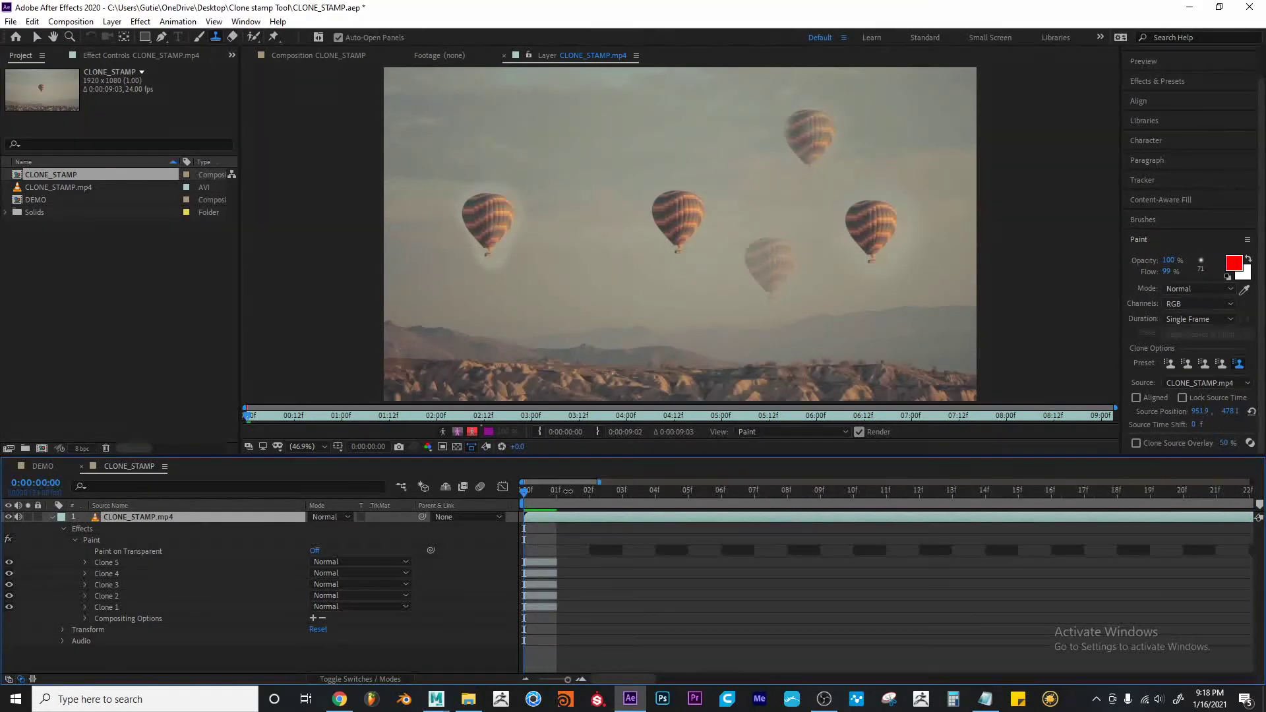
click(101, 564)
click(116, 594)
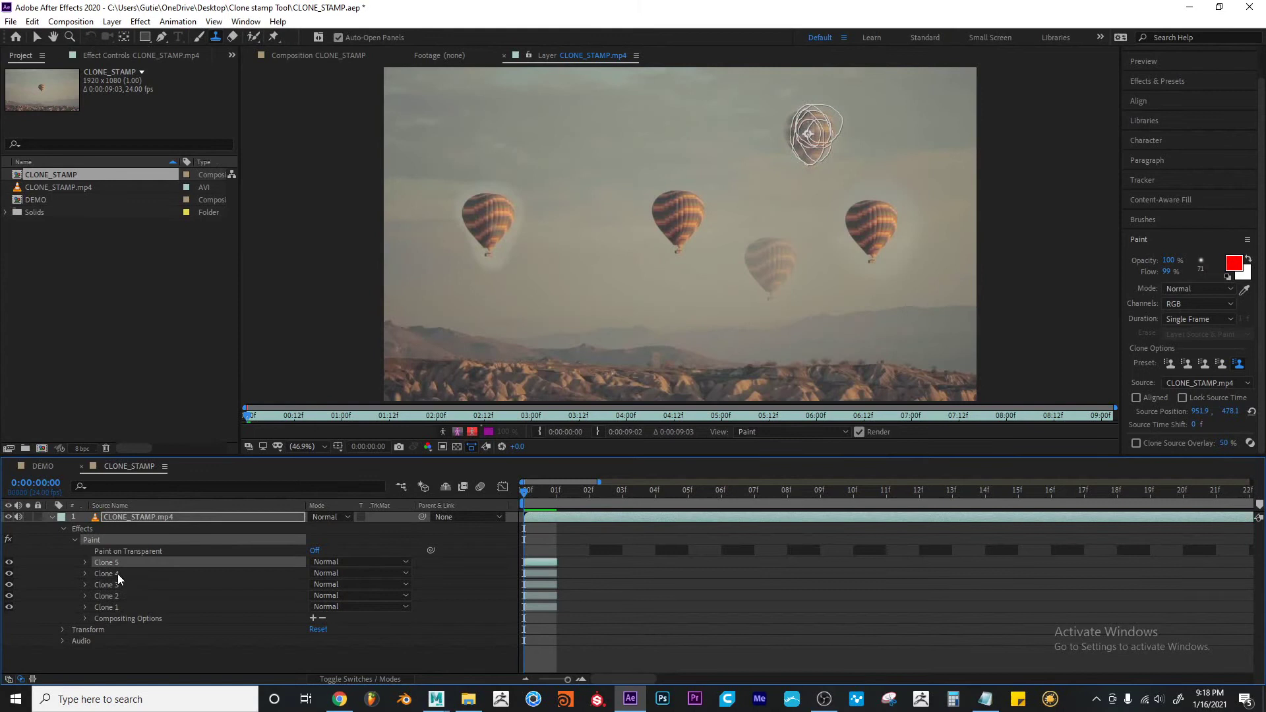
click(120, 604)
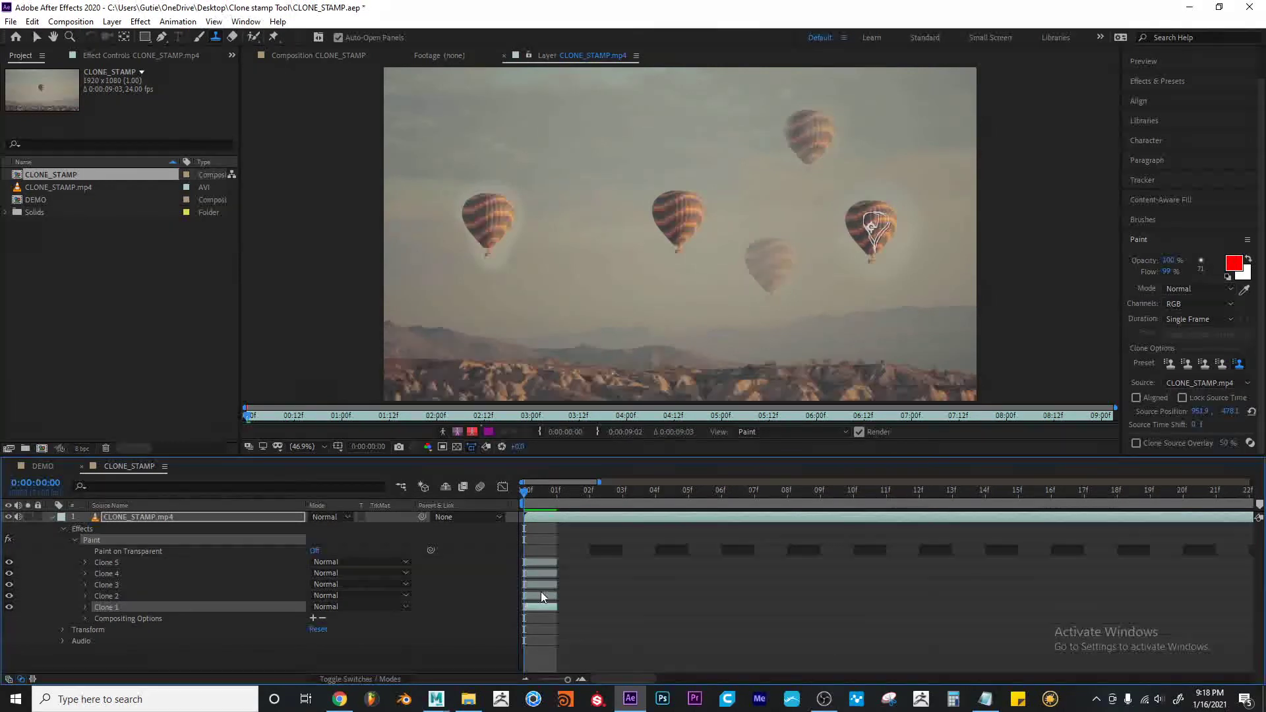
mouse_move(531, 505)
mouse_down()
mouse_move(607, 497)
mouse_move(509, 504)
mouse_up()
Set the stroke duration to Constant and clone a balloon into the sky at the upper left of the original
click(1198, 322)
click(1190, 332)
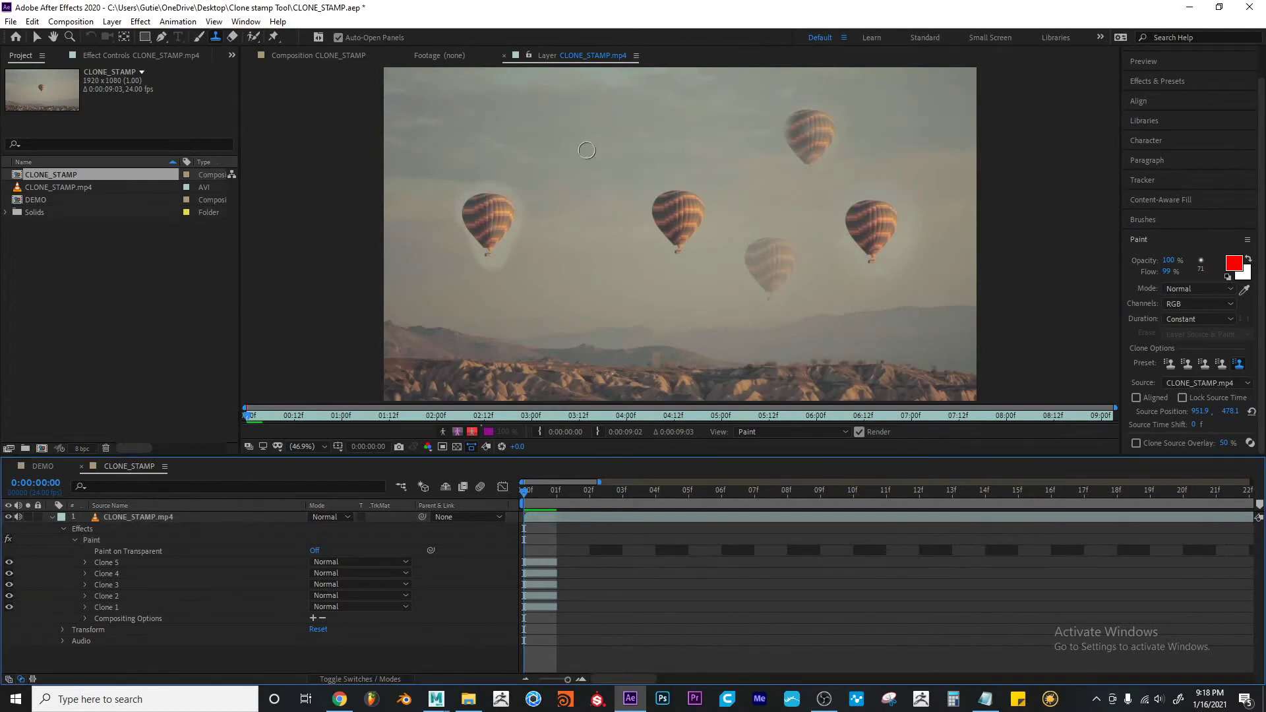
mouse_move(584, 149)
mouse_down()
mouse_move(557, 112)
mouse_move(587, 104)
mouse_move(591, 122)
mouse_move(566, 127)
mouse_move(606, 131)
mouse_move(585, 165)
mouse_move(565, 151)
mouse_move(588, 171)
mouse_move(605, 133)
mouse_move(573, 123)
mouse_move(586, 183)
mouse_up()
Check the duration of Clone 6 by showing the whole timeline and scrubbing through the footage
click(99, 563)
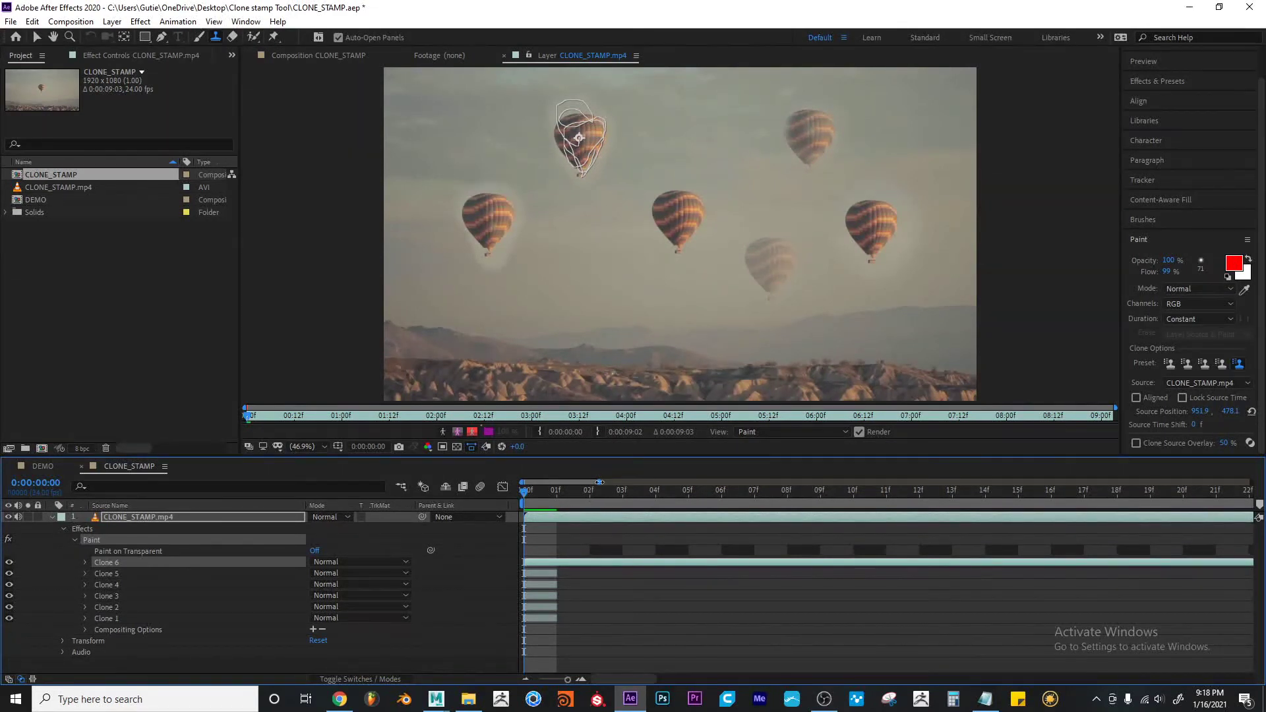
drag(600, 482, 1251, 482)
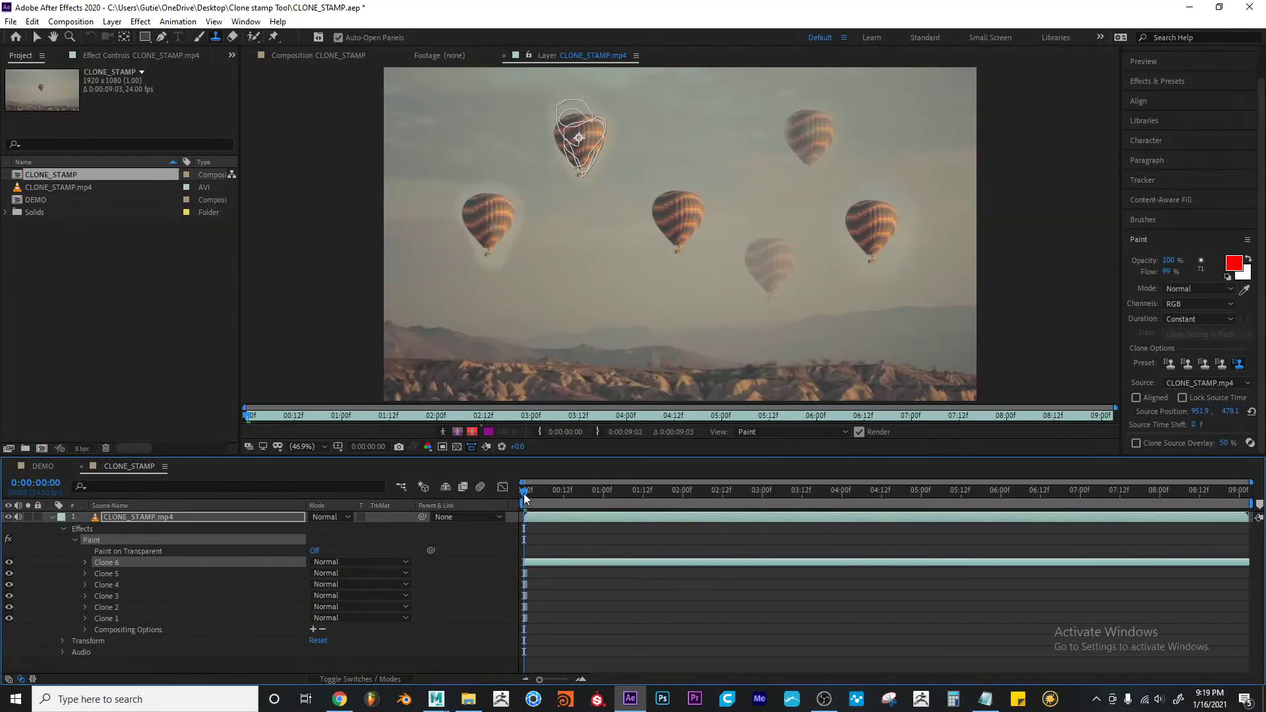
drag(525, 499, 1246, 499)
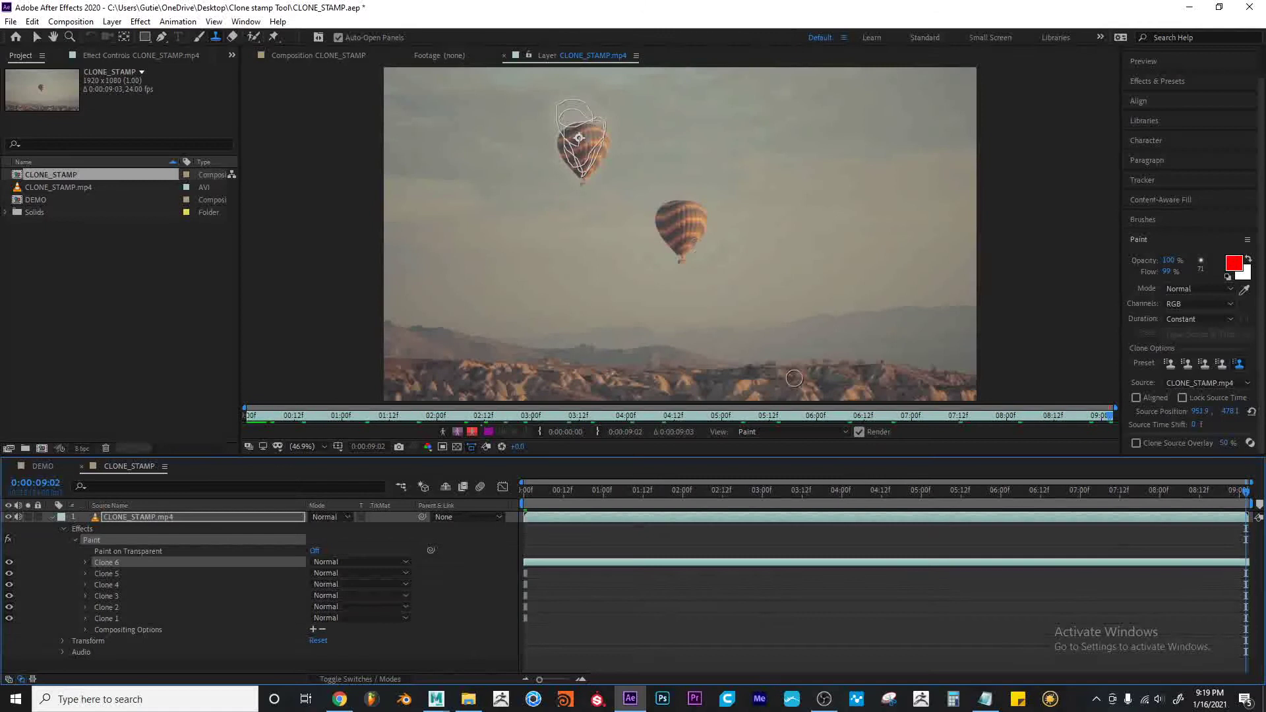
drag(1078, 490, 1123, 516)
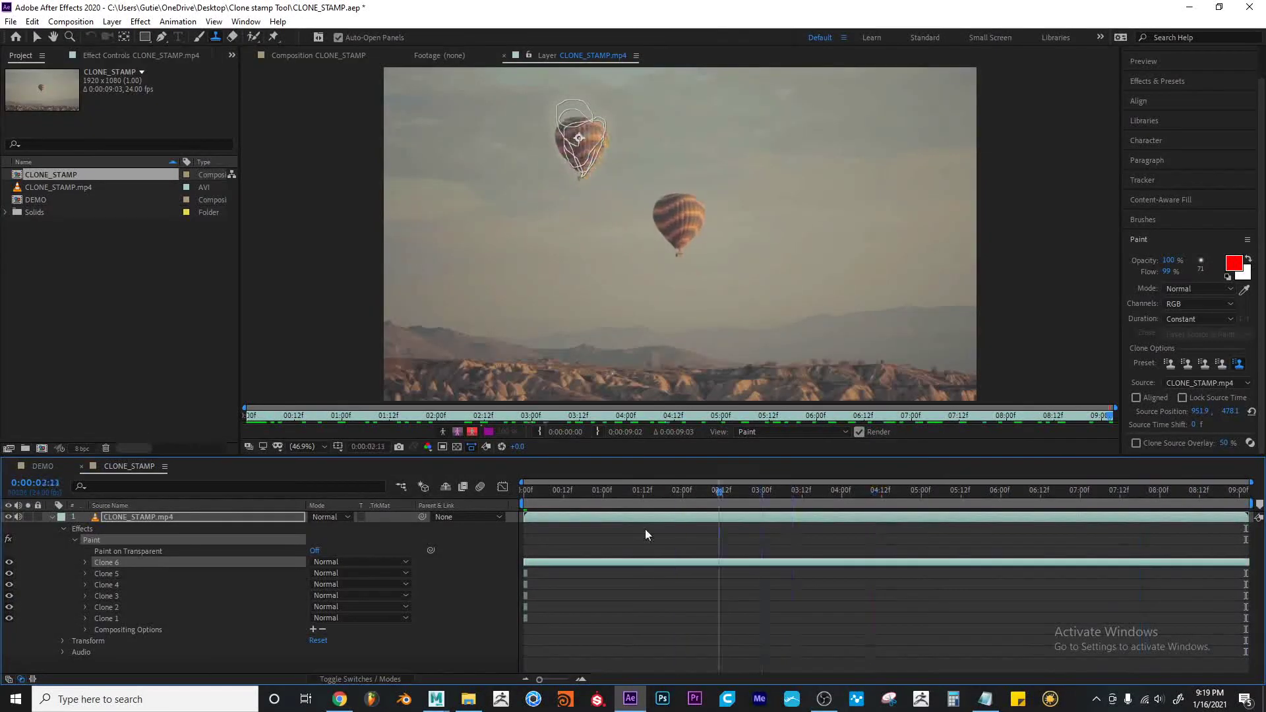
From the first frame, set the stroke duration to Write On and clone a balloon directly above the original
key(Home)
click(1197, 320)
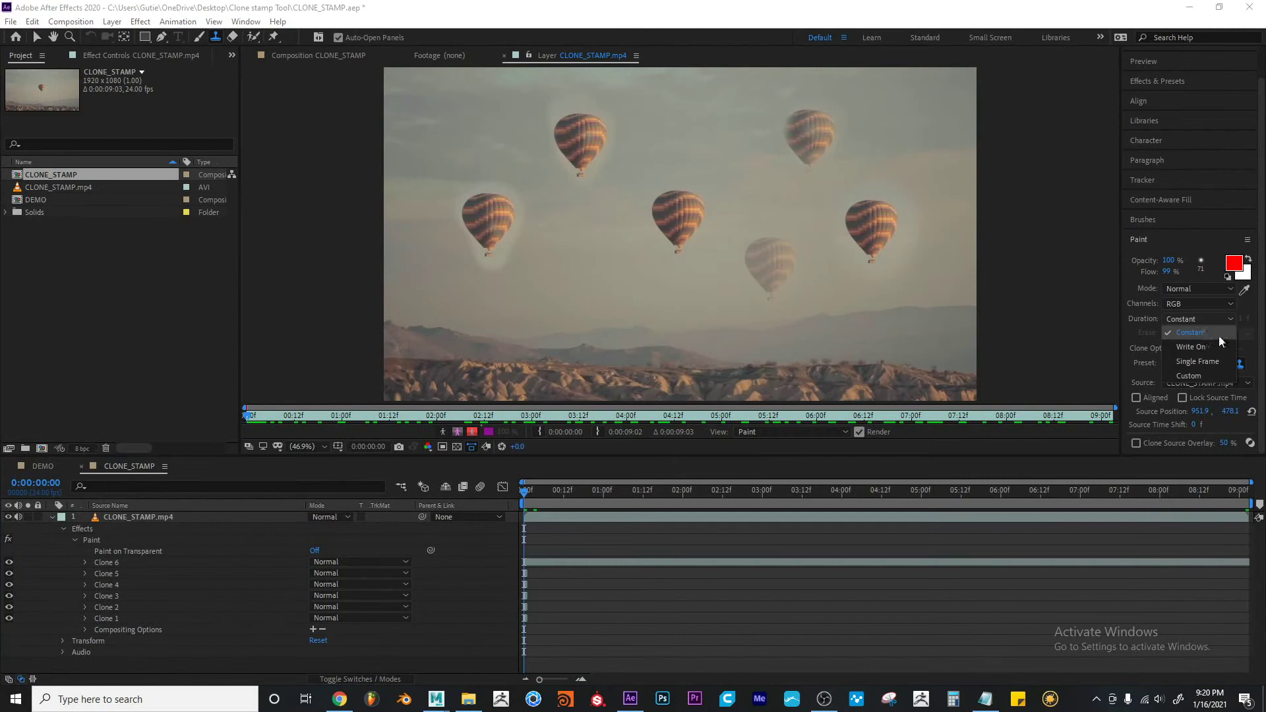
click(1212, 346)
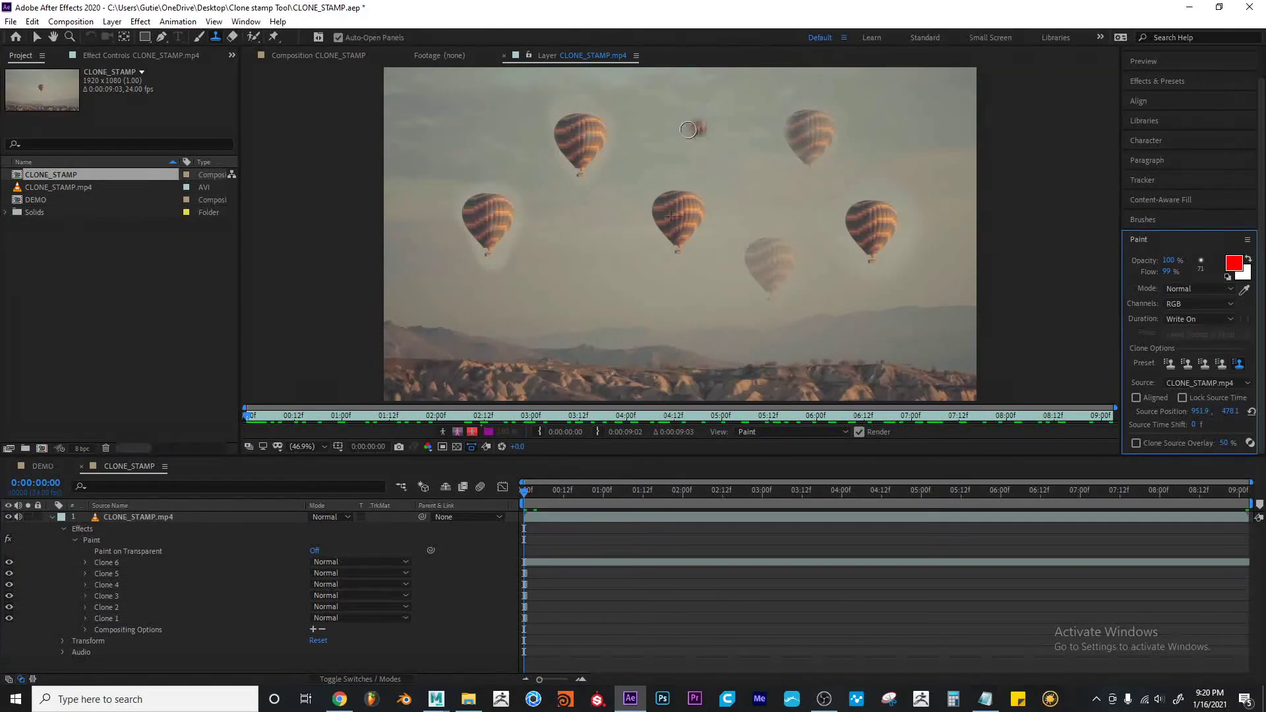
mouse_move(688, 130)
mouse_down()
mouse_move(685, 101)
mouse_move(704, 108)
mouse_move(703, 145)
mouse_move(711, 113)
mouse_move(685, 135)
mouse_move(693, 156)
mouse_move(717, 142)
mouse_move(699, 114)
mouse_move(693, 165)
mouse_move(718, 151)
mouse_move(714, 107)
mouse_move(664, 118)
mouse_up()
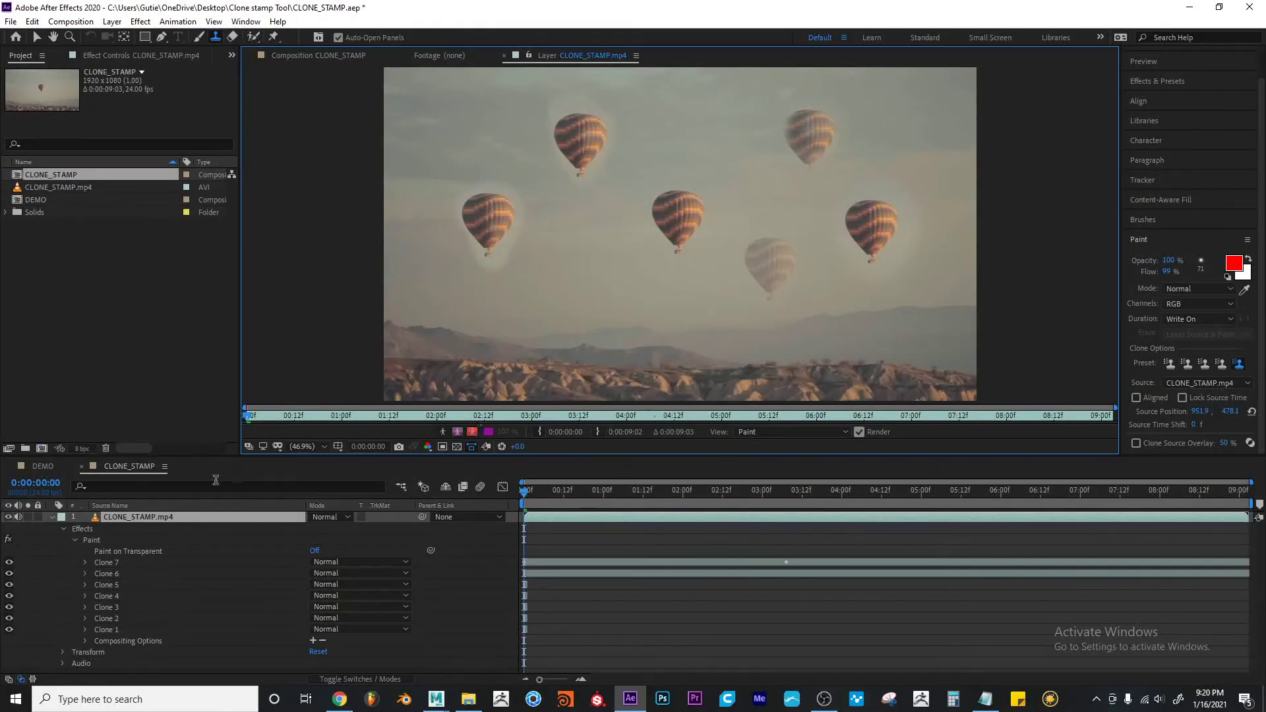
Scrub through the footage to review the Write On stroke, and examine Clone 7's stroke options and its End keyframes
drag(525, 496, 1170, 457)
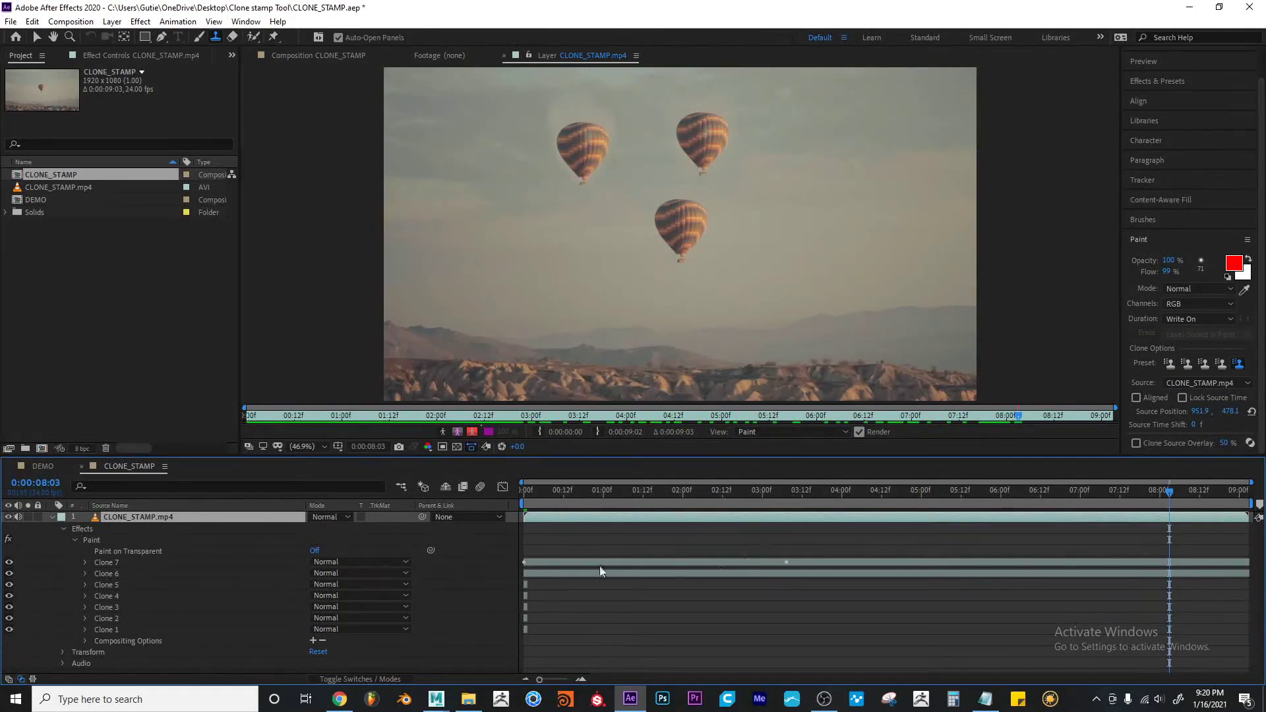
click(86, 563)
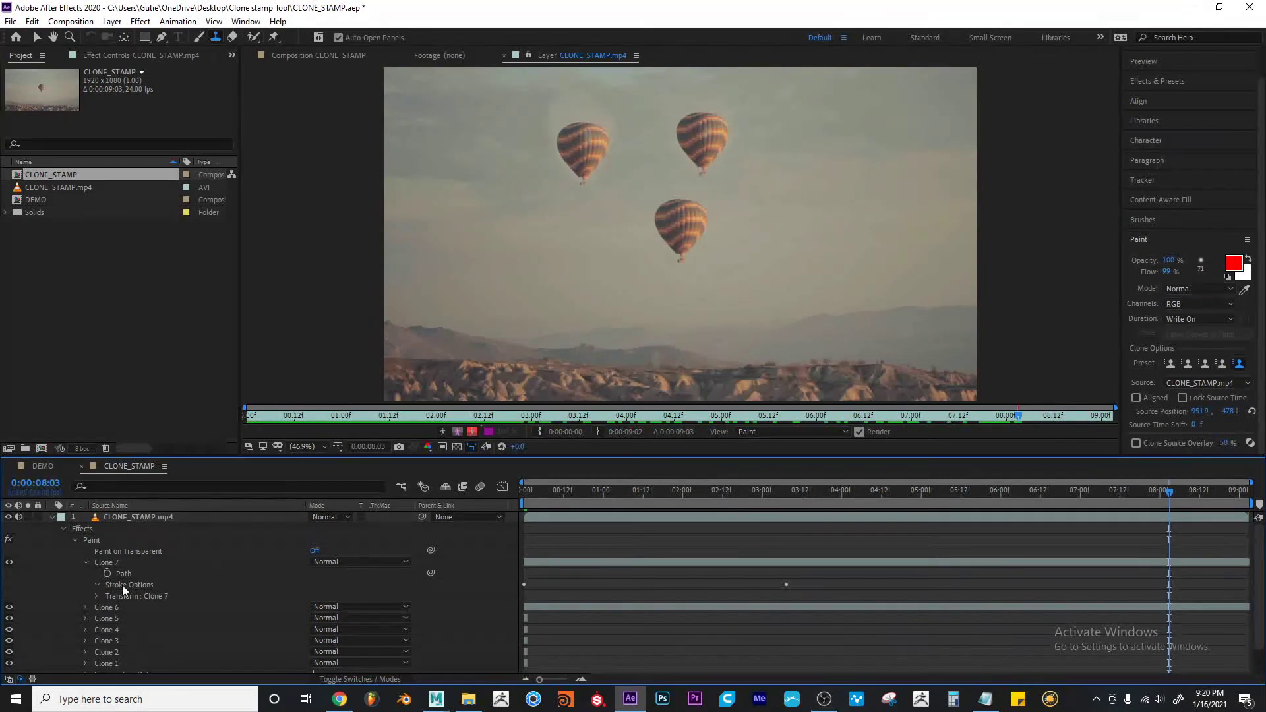
scroll(395, 581, down, 2)
scroll(185, 573, up, 2)
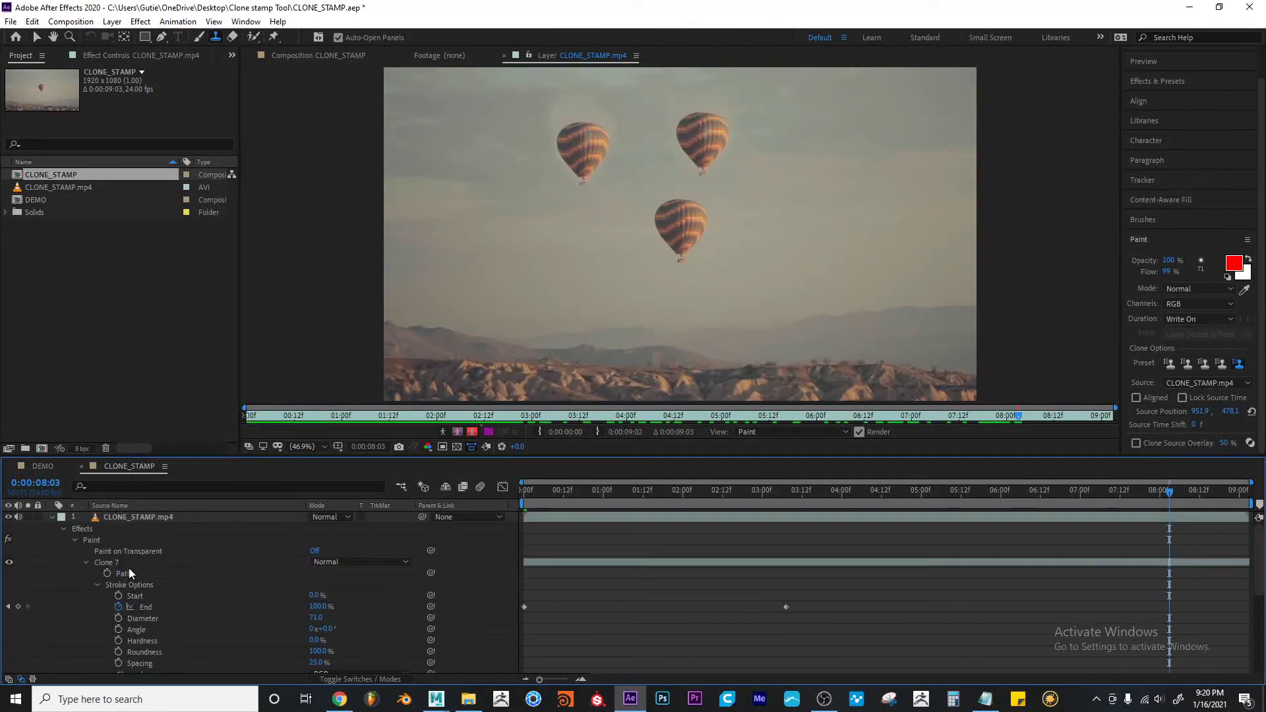
click(124, 562)
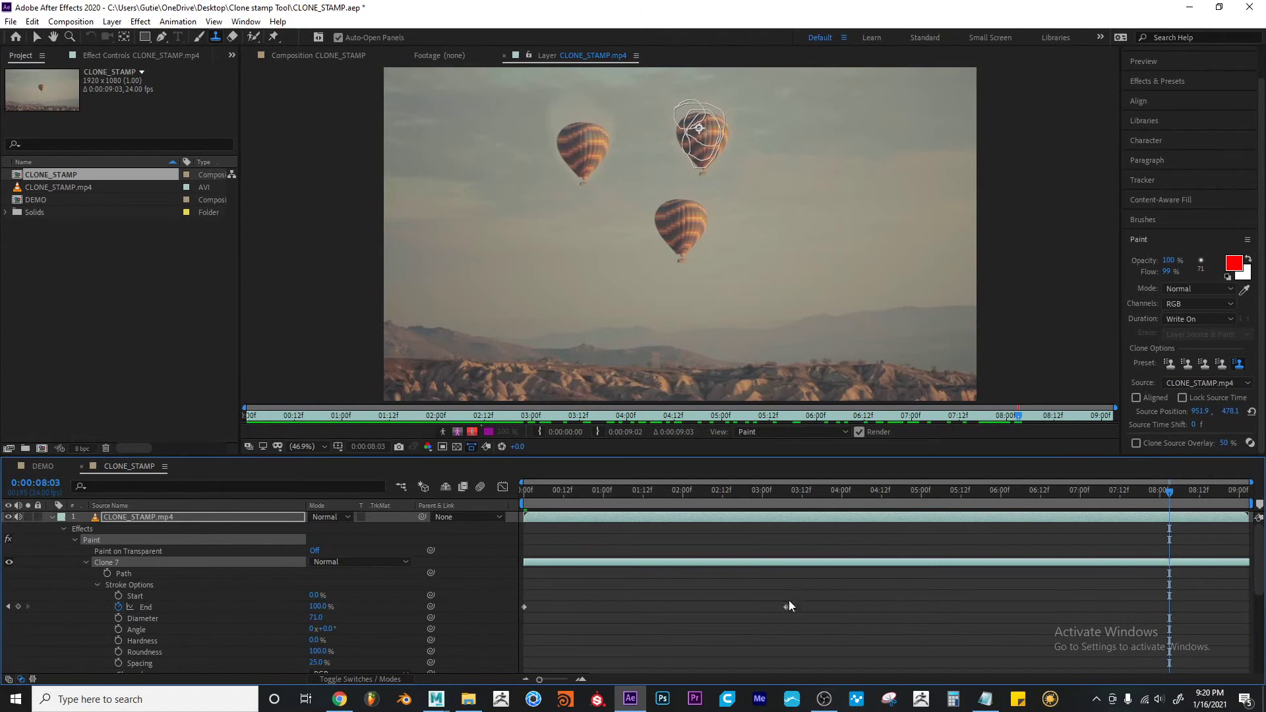
Move Clone 7's second End keyframe close to the end of the footage and preview the slower Write On stroke at 0:00:02:07
drag(786, 606, 1231, 607)
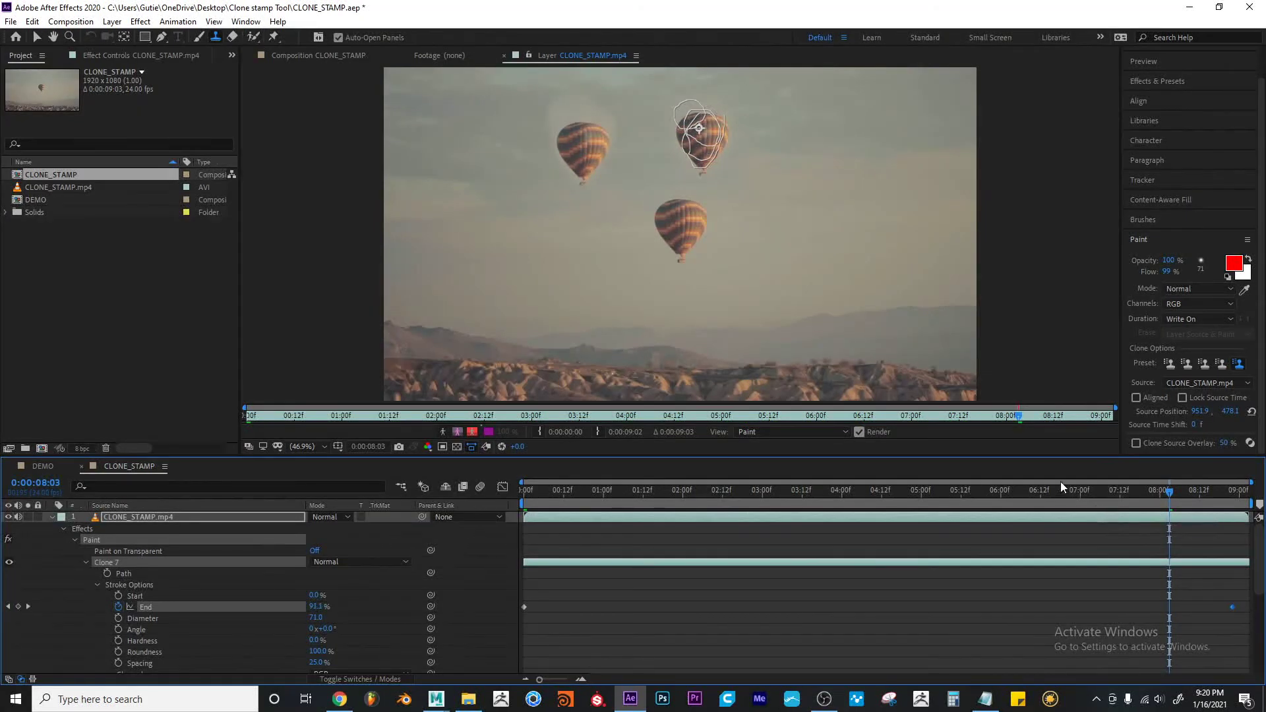
click(705, 491)
mouse_move(525, 606)
mouse_down()
mouse_move(790, 607)
mouse_move(519, 615)
mouse_up()
click(51, 516)
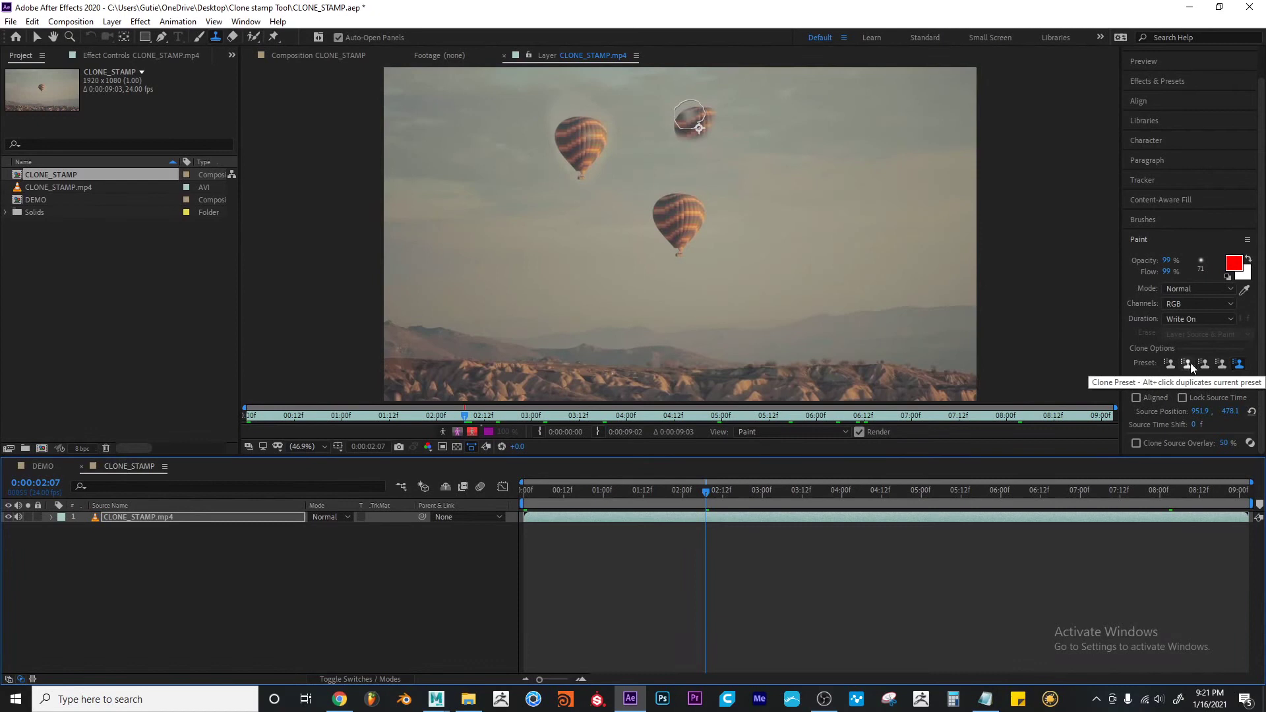
Examine the clone presets and the available choices for the clone source
click(1238, 364)
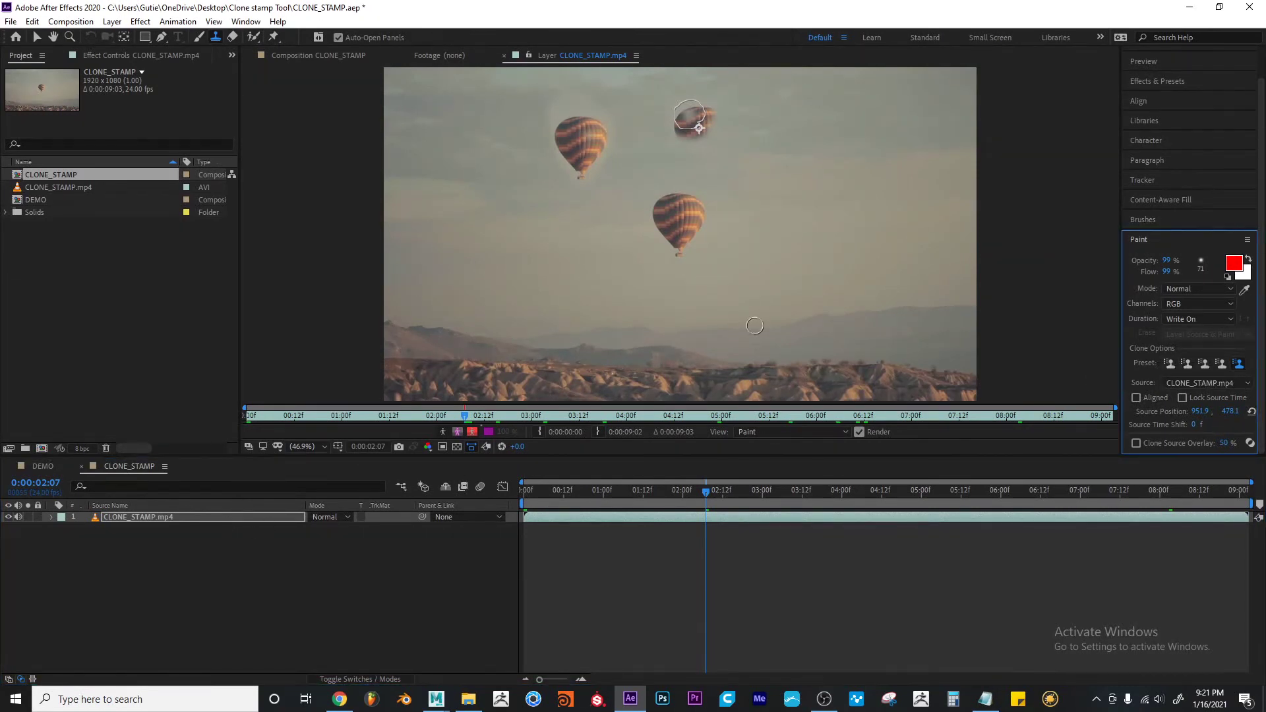
click(1200, 384)
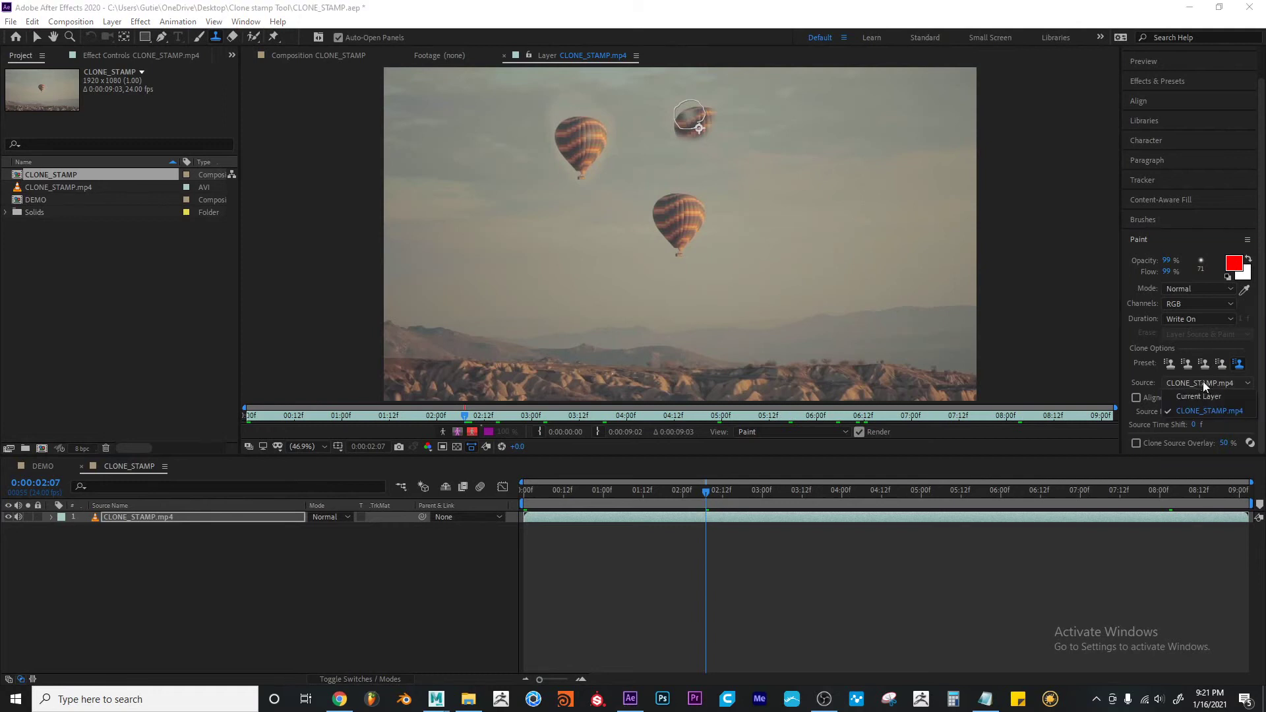
click(1143, 384)
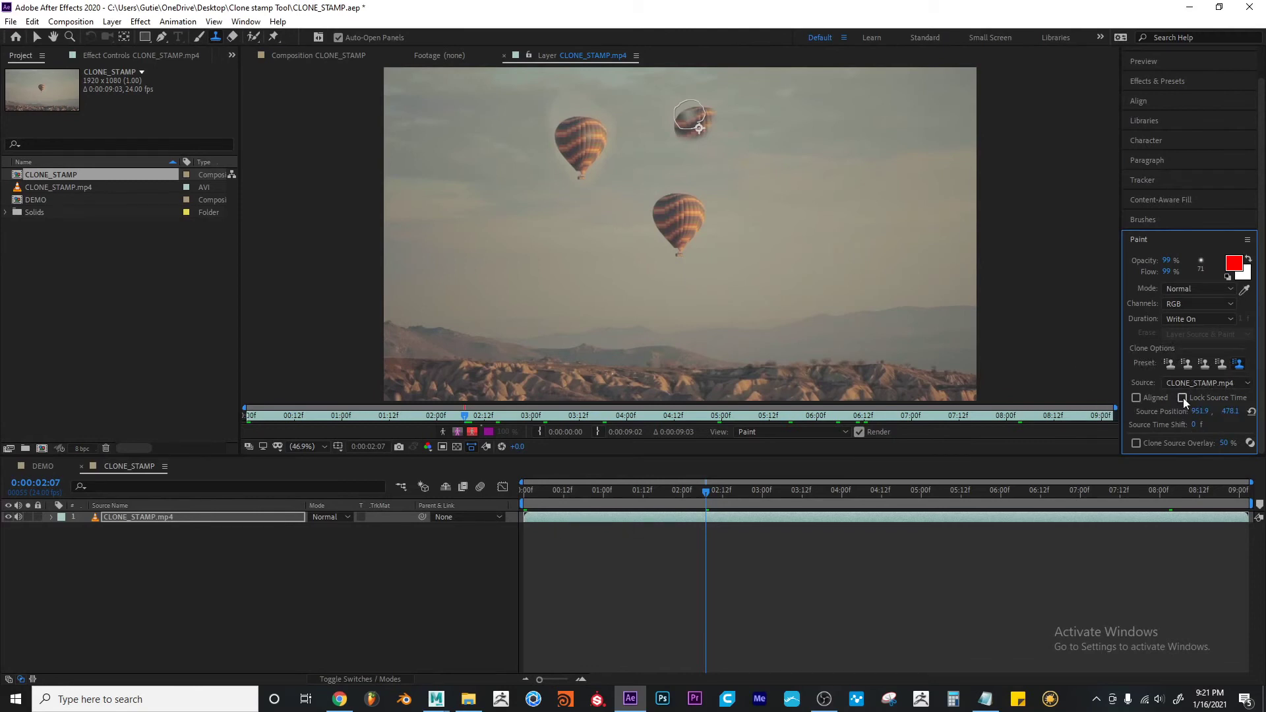
Set the stroke duration to Constant with Lock Source Time on, and clone a balloon from the first frame into the sky's far upper-left area
click(1204, 321)
click(1183, 342)
click(586, 484)
key(Home)
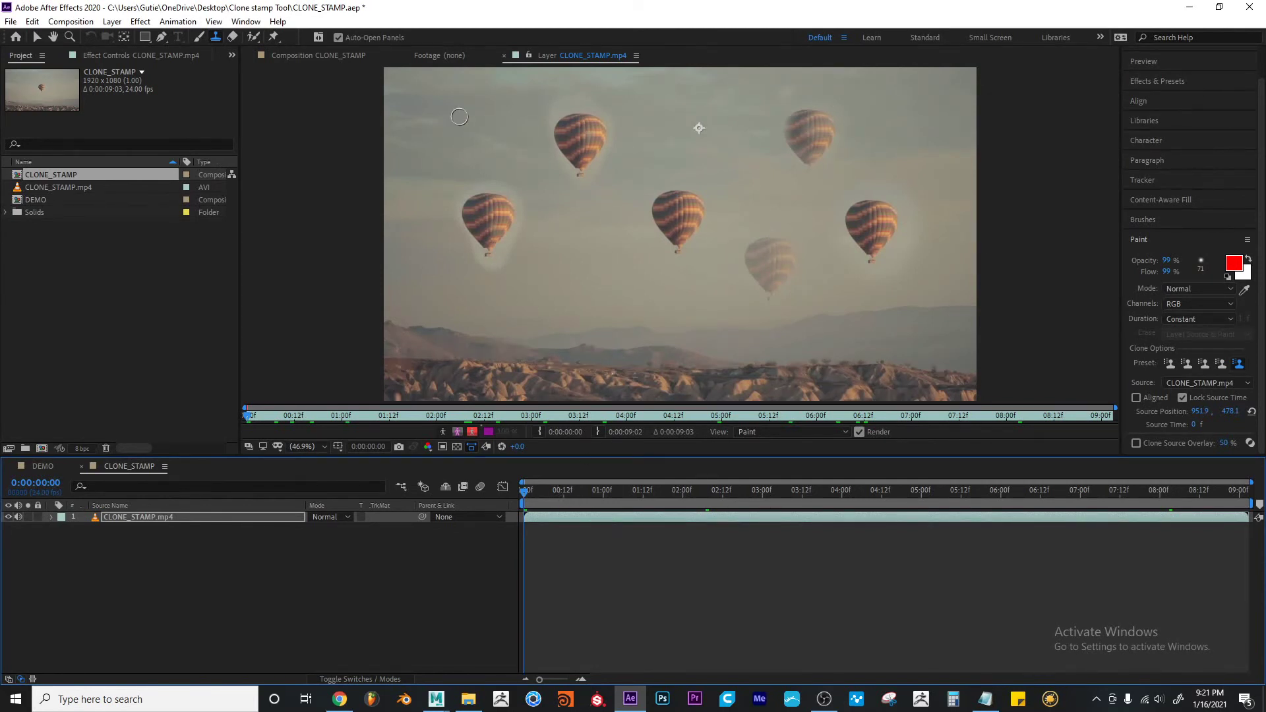
mouse_move(472, 125)
mouse_down()
mouse_move(483, 153)
mouse_move(479, 121)
mouse_move(440, 145)
mouse_move(458, 172)
mouse_move(482, 124)
mouse_move(462, 110)
mouse_move(442, 131)
mouse_move(464, 101)
mouse_move(495, 135)
mouse_up()
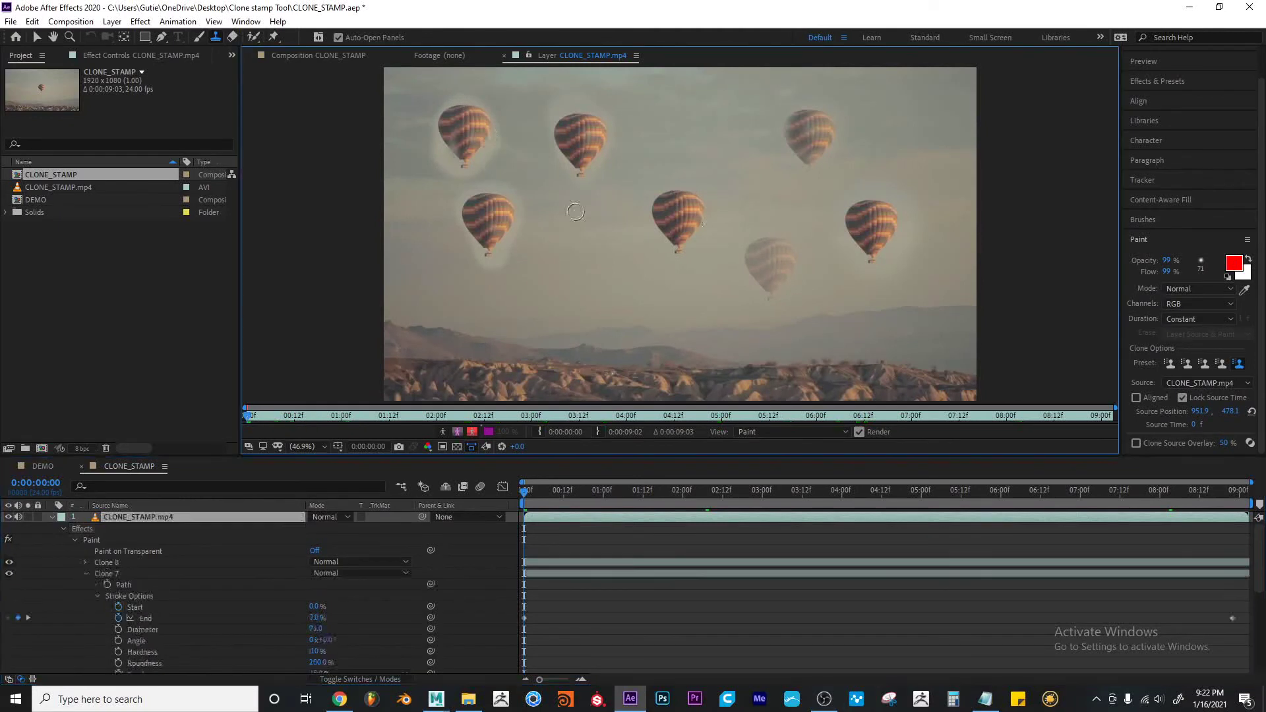
Review the locked-time clone by scrubbing and playing the footage, and turn off Lock Source Time
drag(527, 492, 623, 491)
key(space)
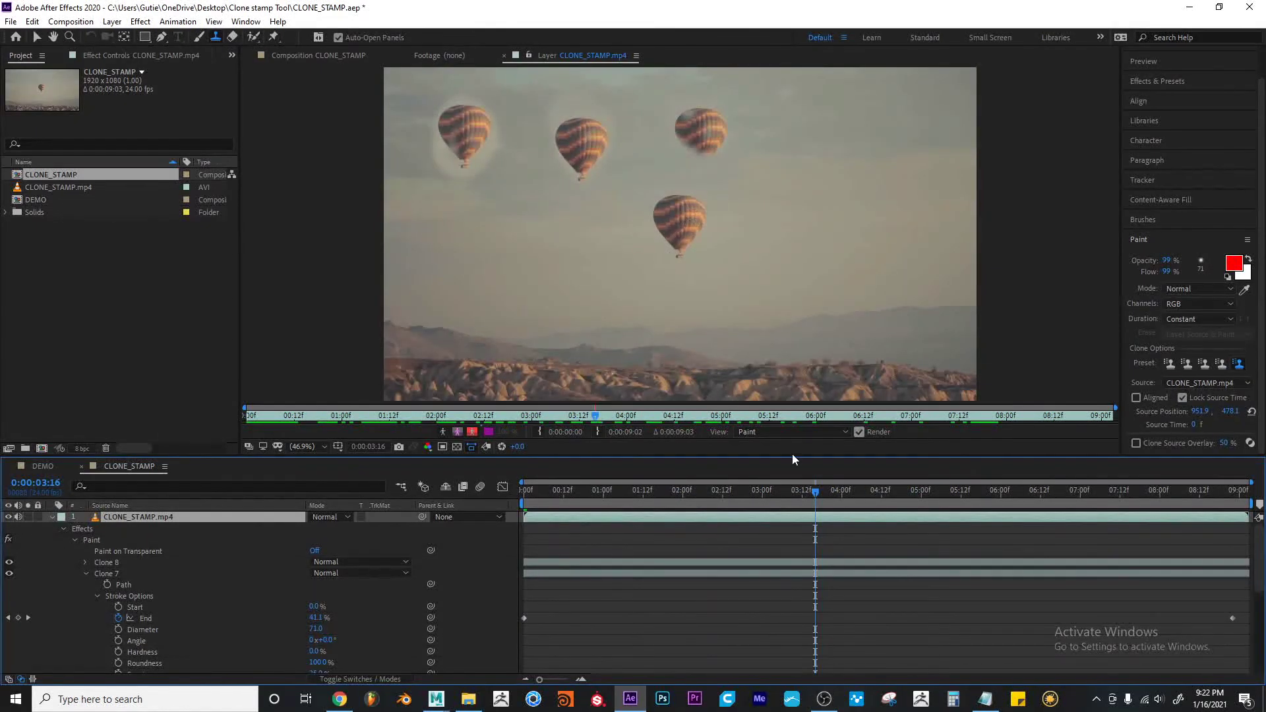
drag(816, 493, 772, 492)
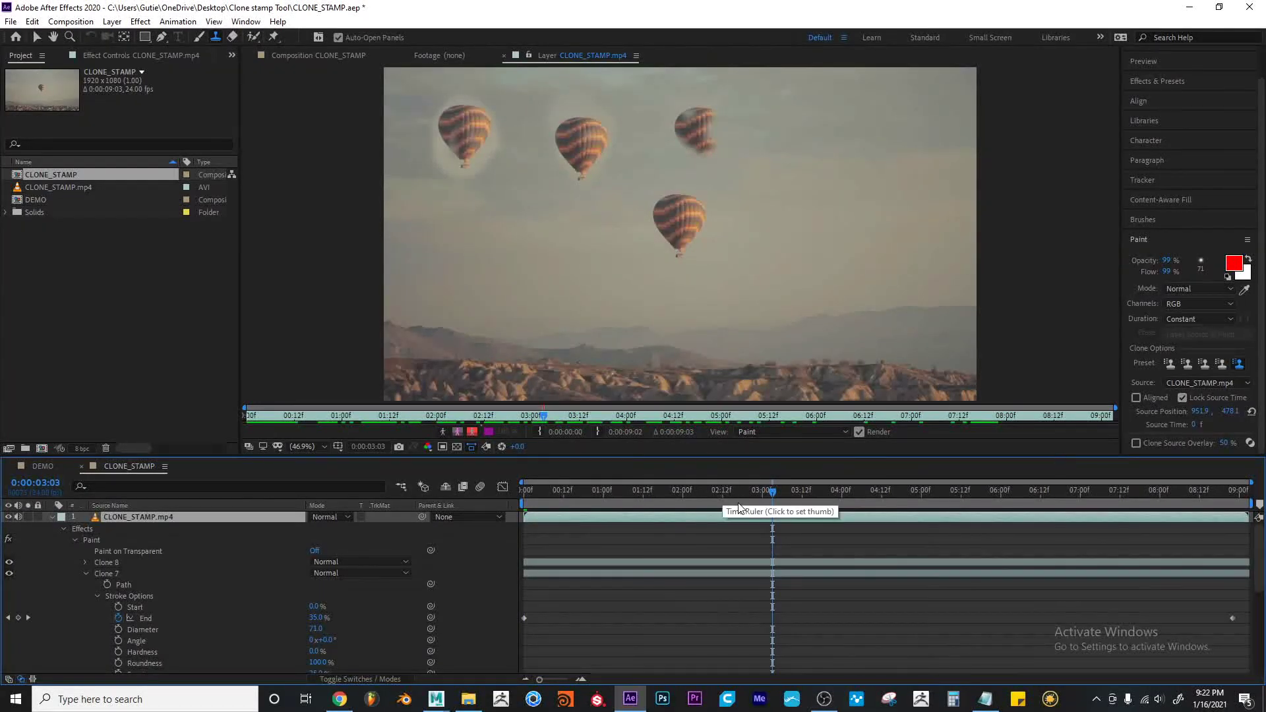
click(1182, 397)
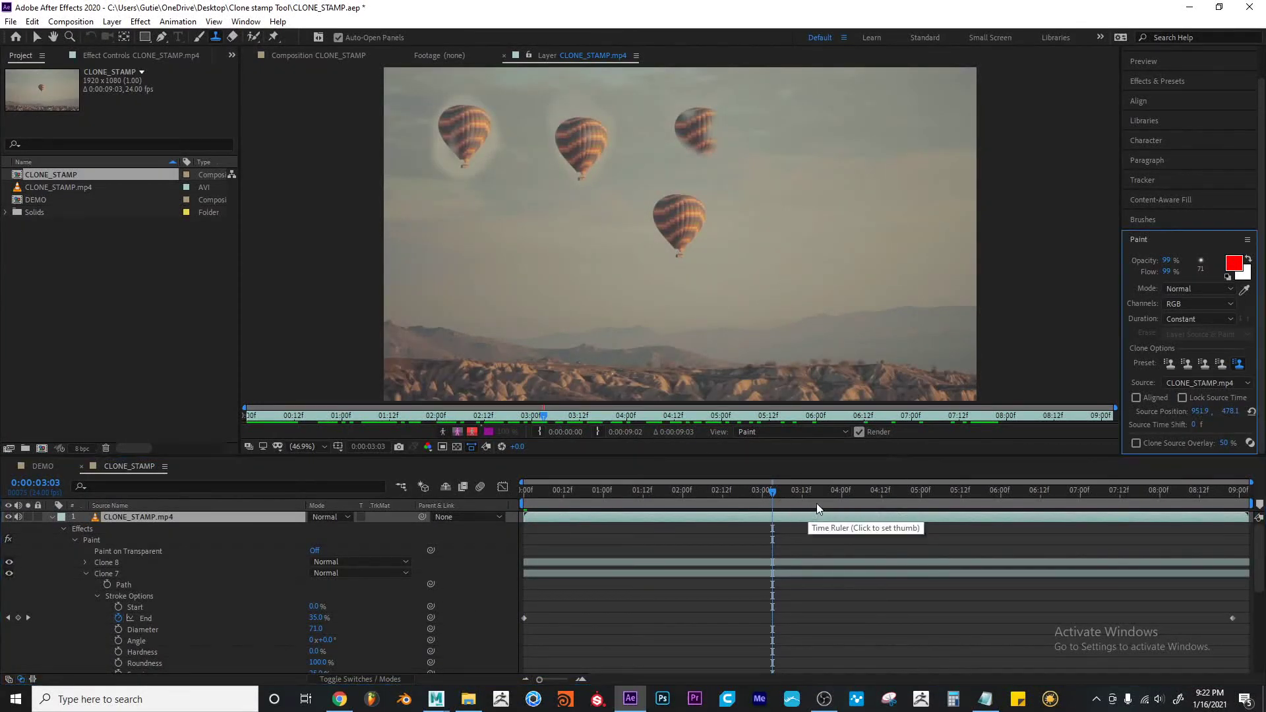
mouse_move(752, 494)
mouse_down()
mouse_move(615, 501)
mouse_move(1110, 494)
mouse_move(723, 516)
mouse_move(890, 531)
mouse_move(1038, 512)
mouse_move(964, 501)
mouse_up()
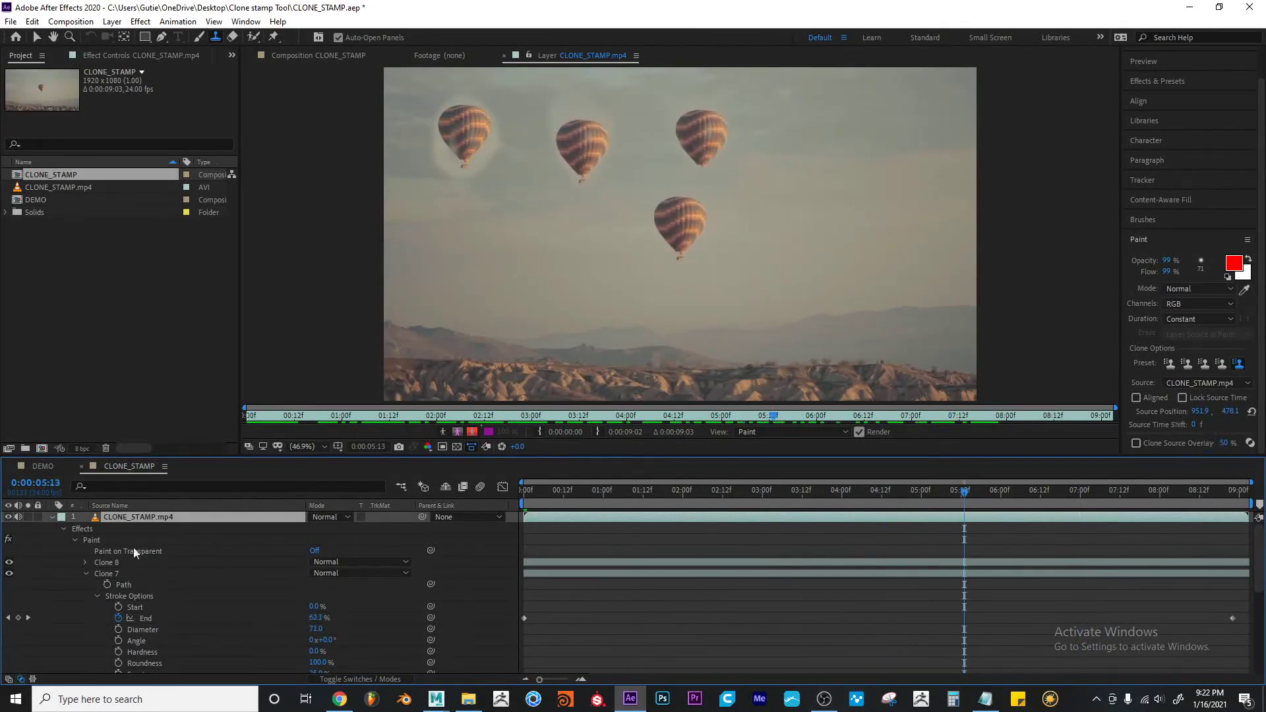
Try different Clone Time values in Clone 8's stroke options, such as 0:00:02:02
click(84, 573)
click(84, 562)
scroll(235, 608, down, 4)
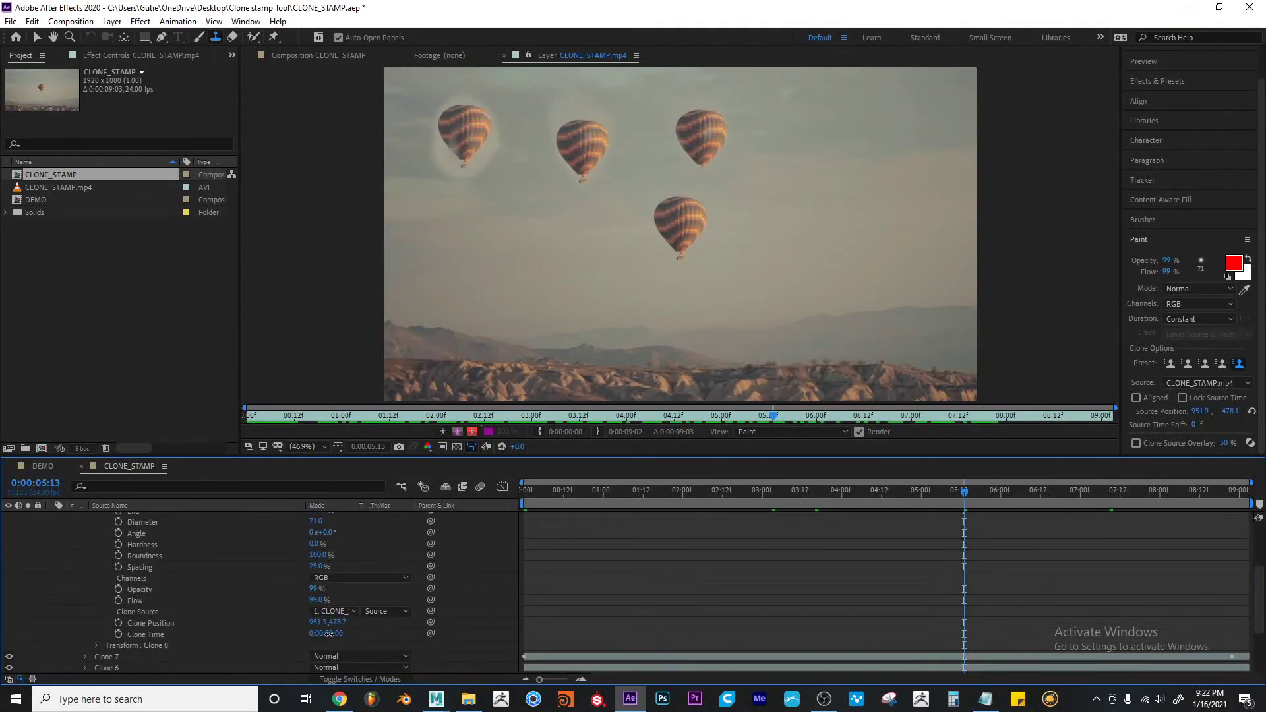
click(333, 632)
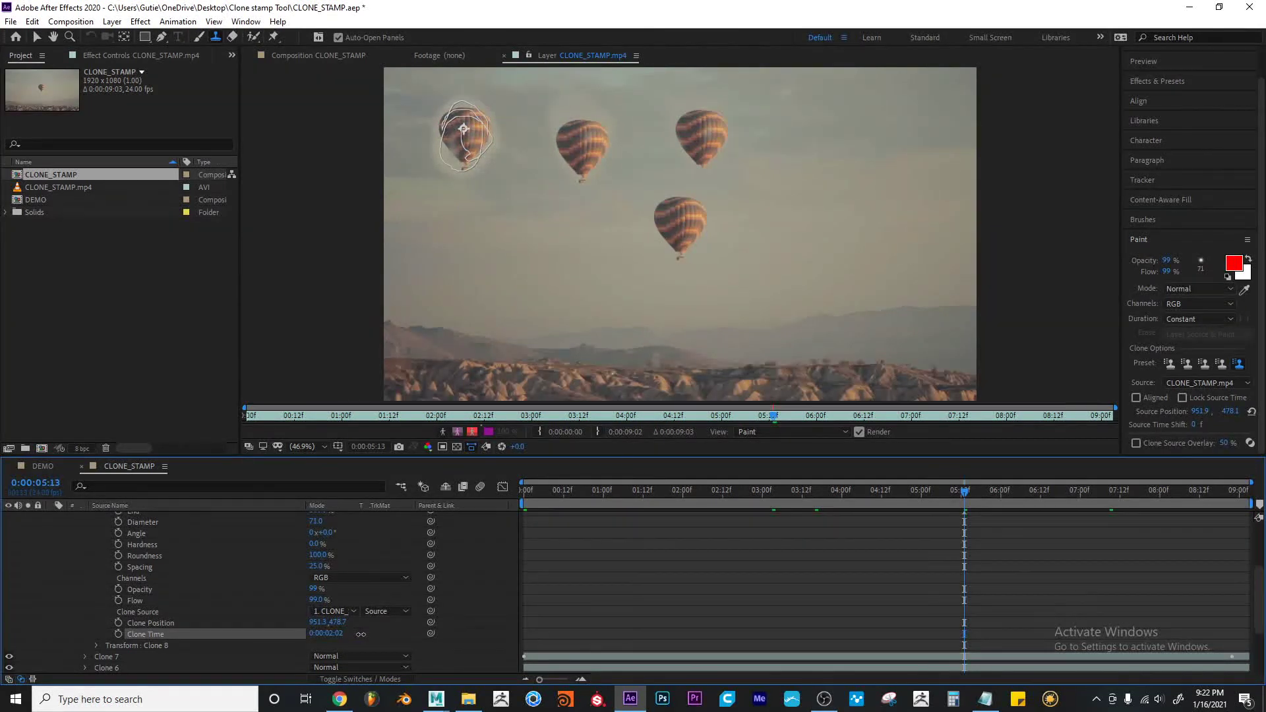
drag(366, 634, 592, 635)
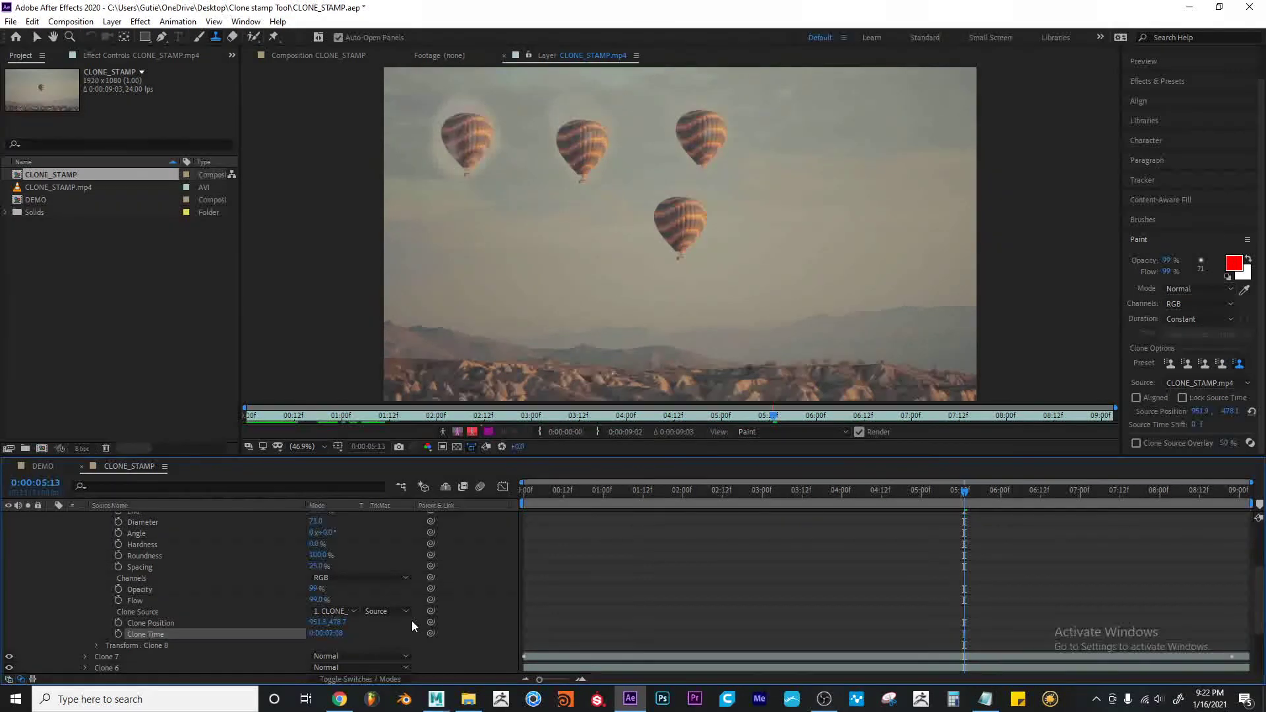
click(51, 517)
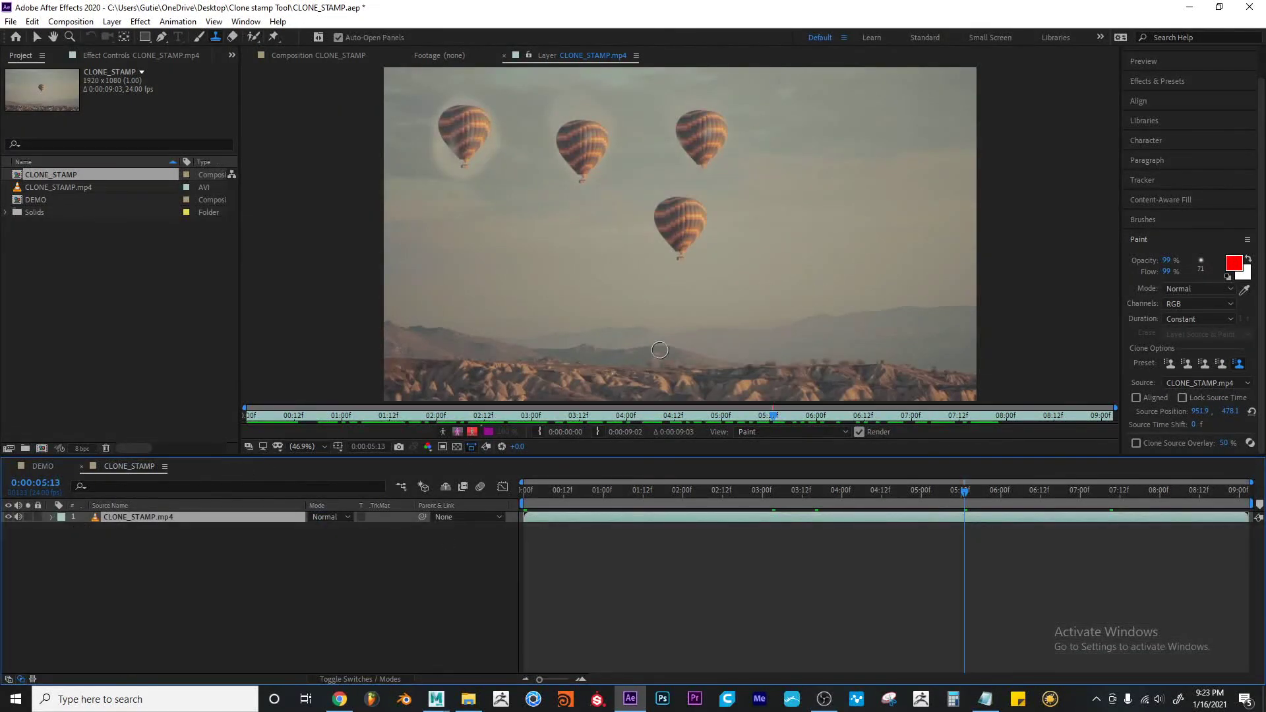
Scrub through the footage again and examine the list of clone strokes and Clone 8's stroke options
drag(718, 491, 974, 491)
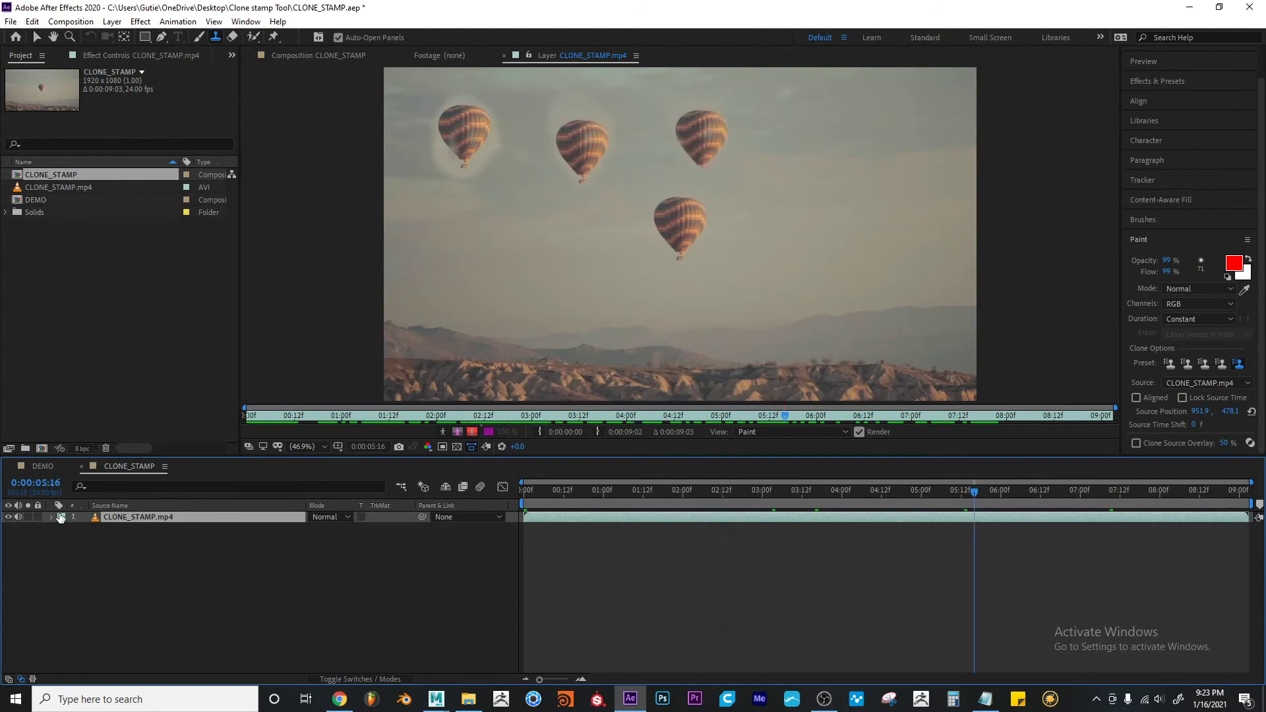
click(51, 517)
scroll(80, 559, down, 1)
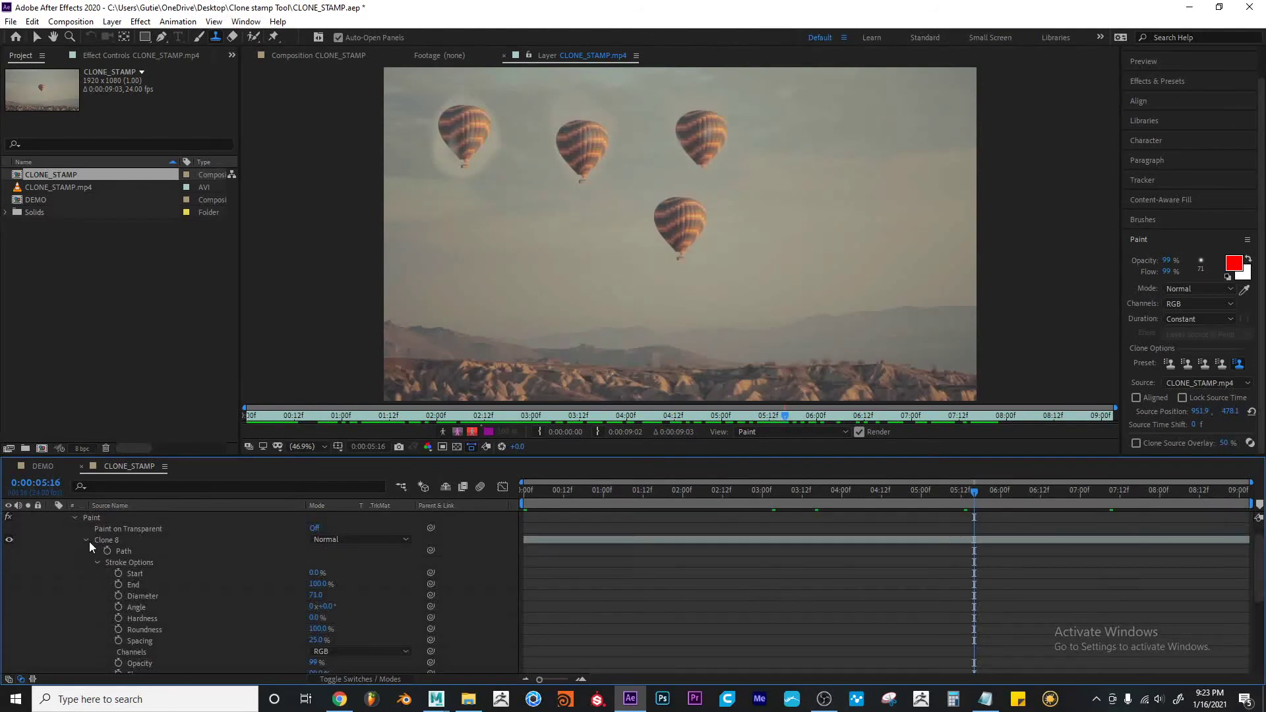
click(85, 540)
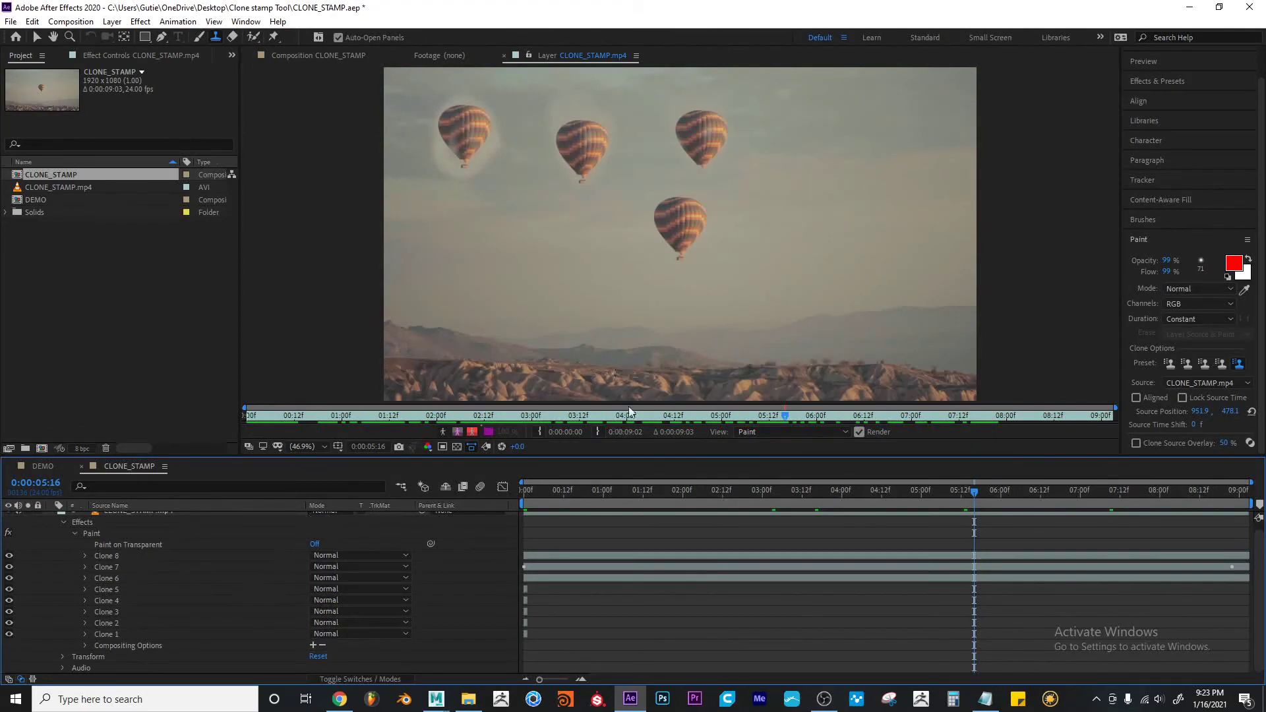
click(112, 555)
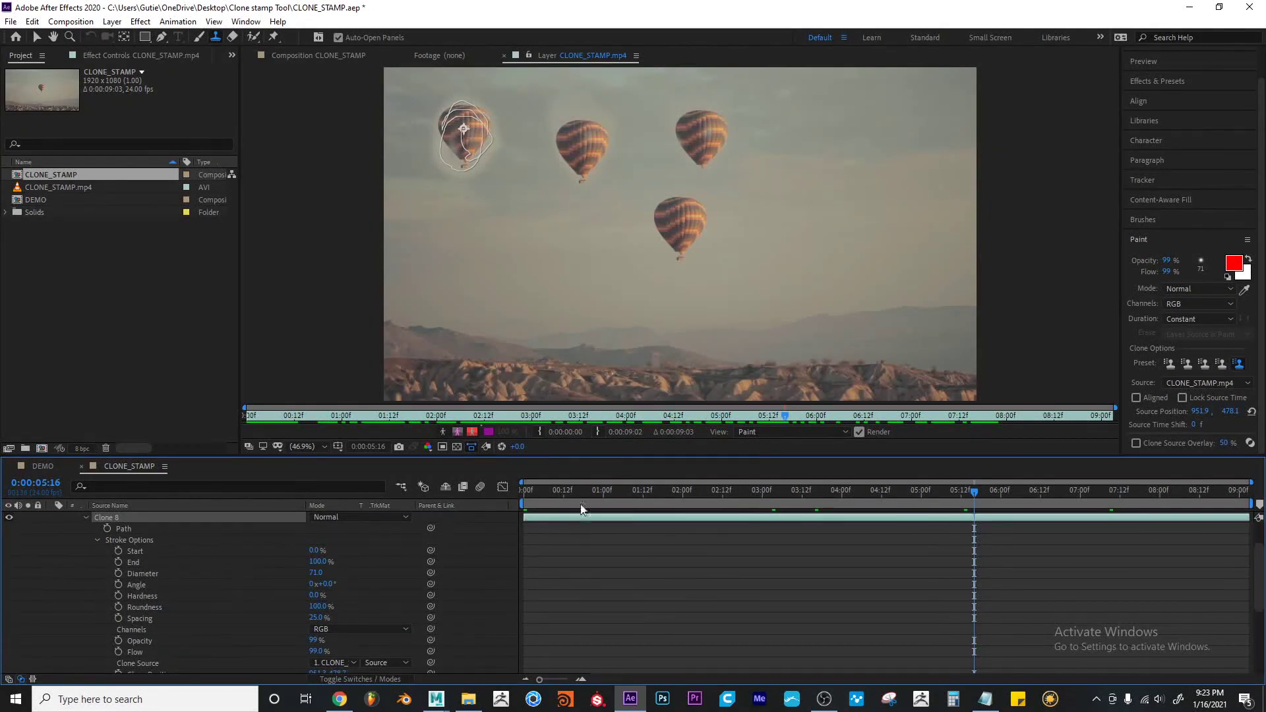
drag(585, 490, 696, 491)
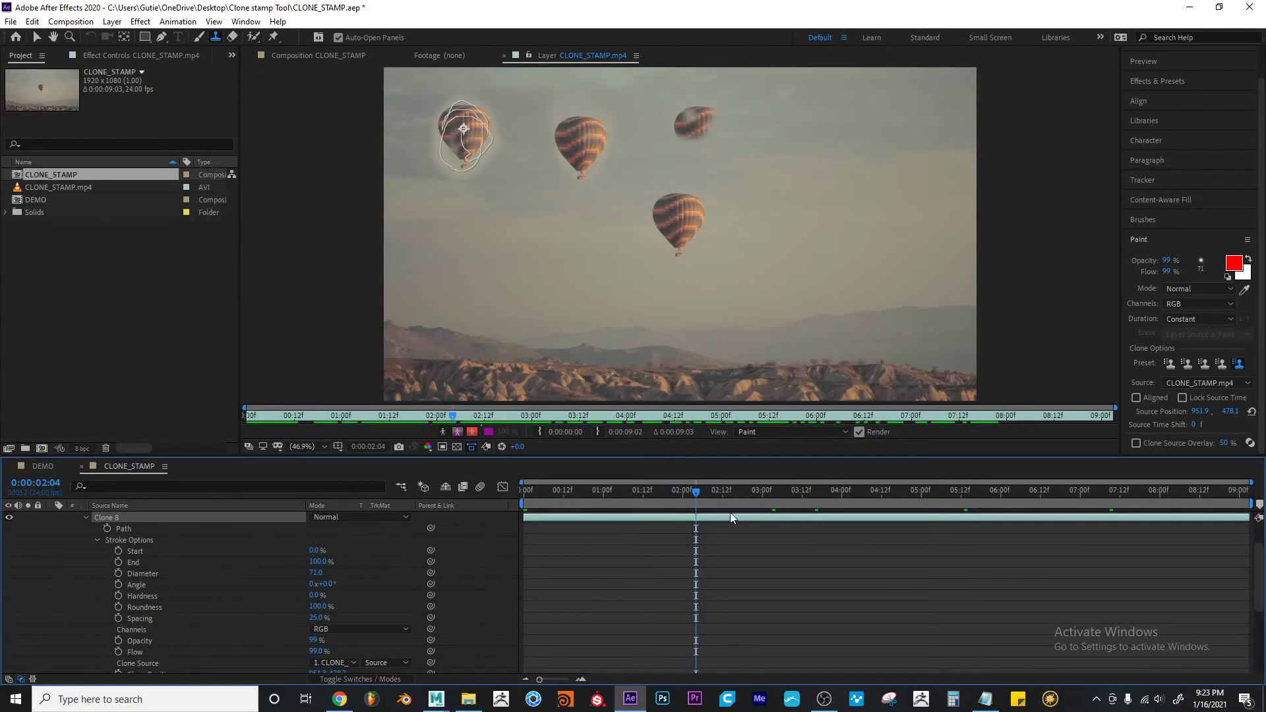
scroll(157, 569, up, 2)
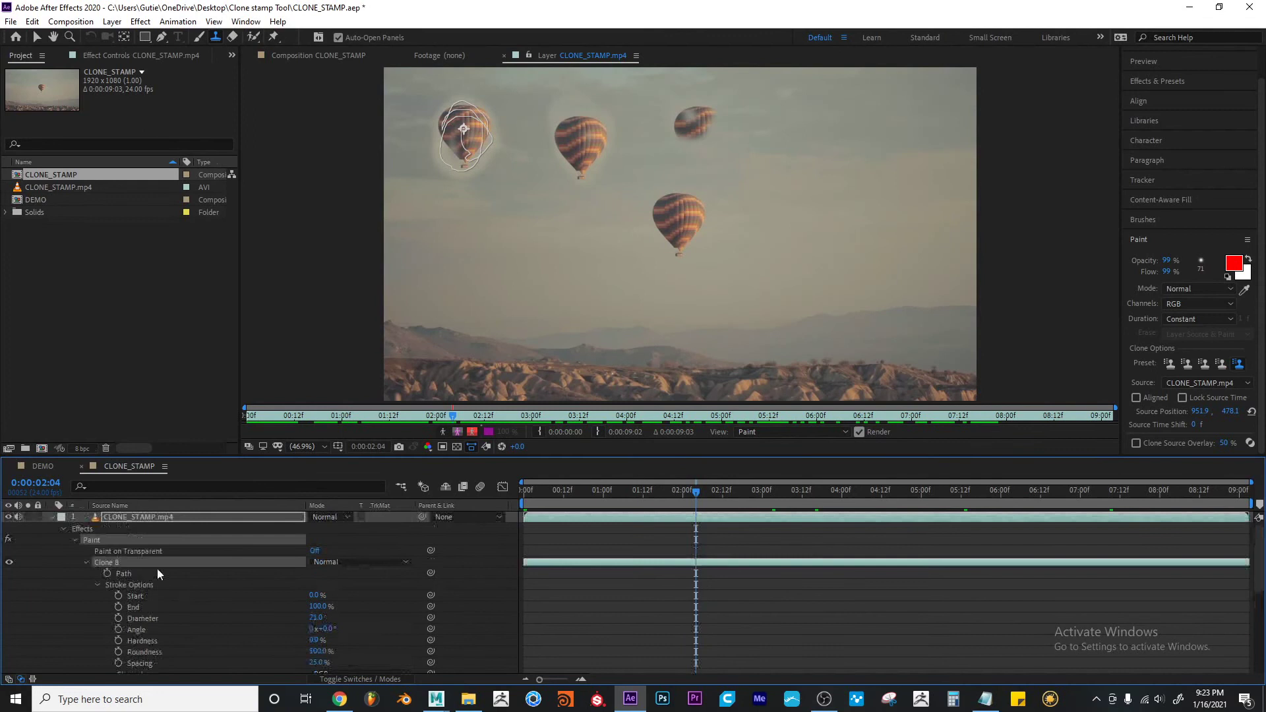
Return to the first frame and delete the Clone 5, Clone 3, Clone 8 and Clone 4 strokes from the Paint effect
click(73, 540)
key(Home)
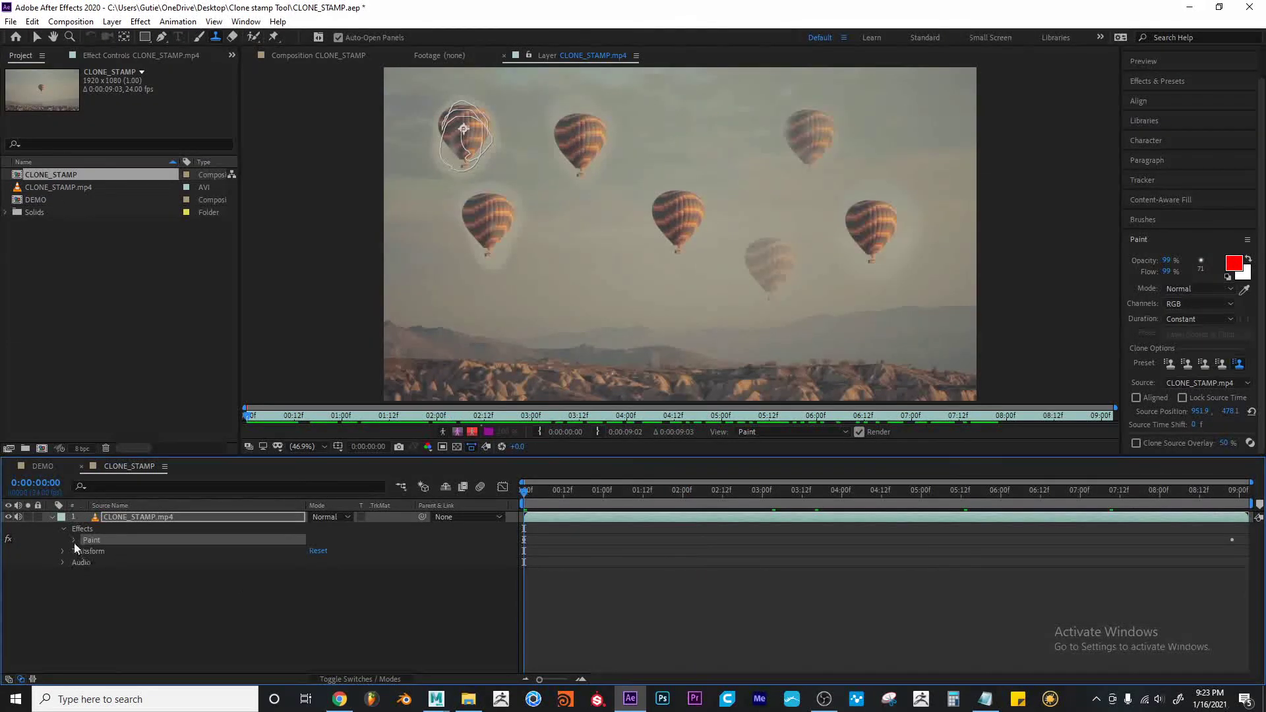
click(73, 540)
scroll(83, 567, down, 2)
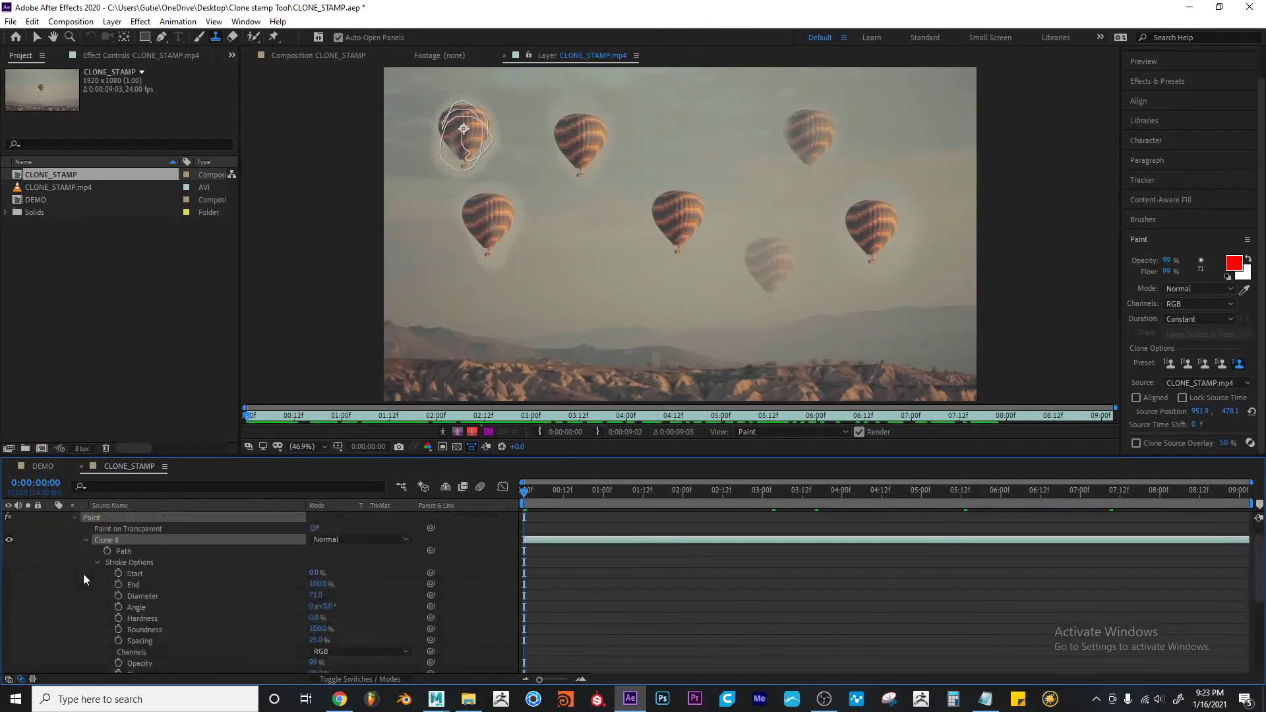
click(86, 541)
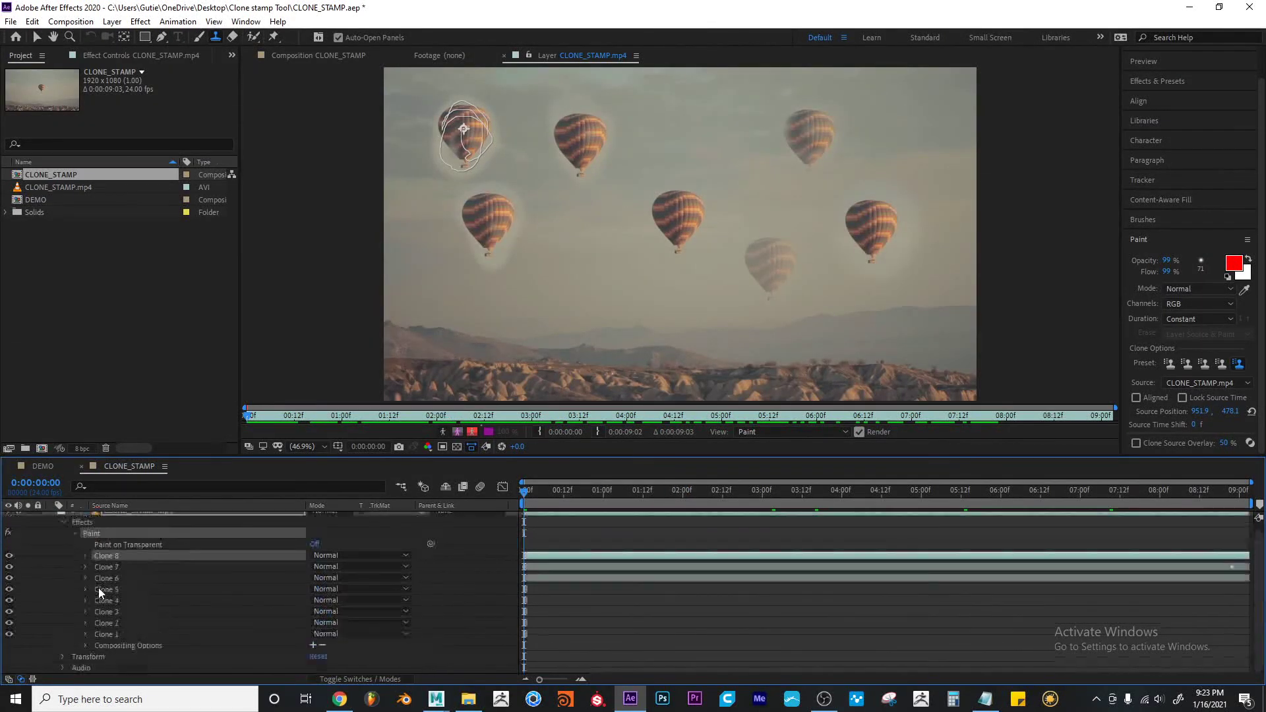
click(151, 590)
key(Delete)
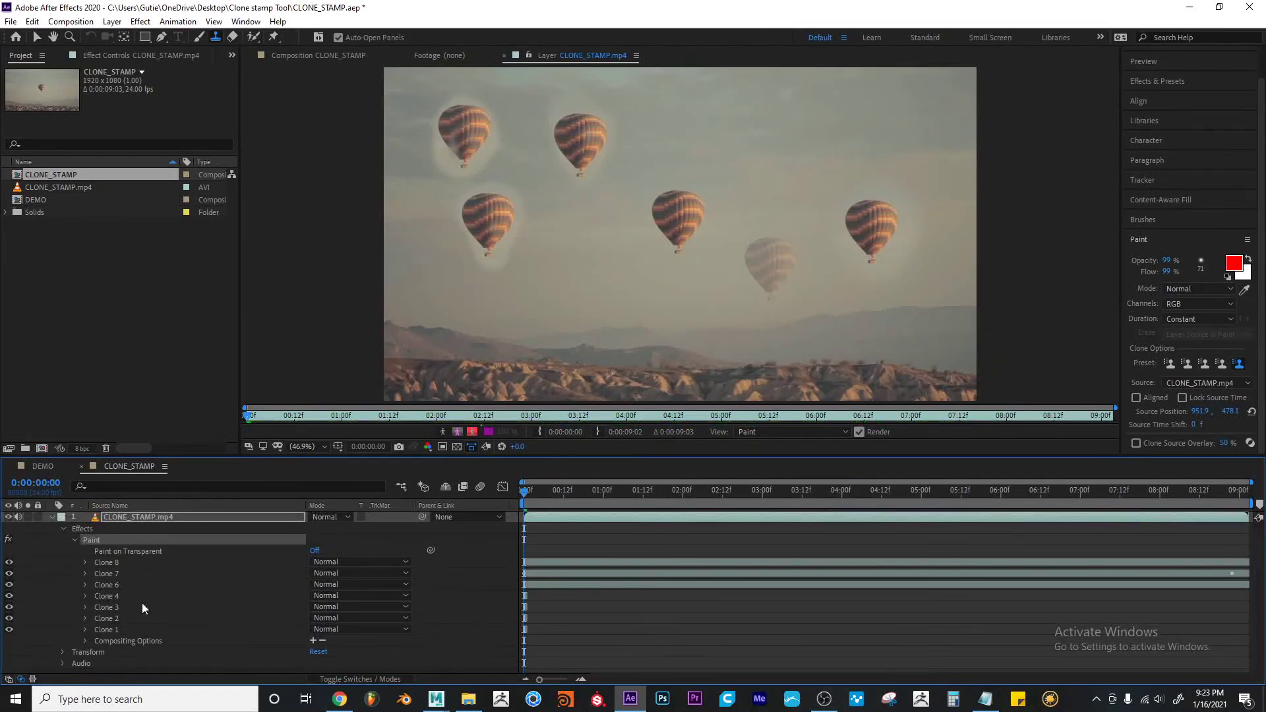
click(143, 605)
key(Delete)
key(Delete)
click(176, 585)
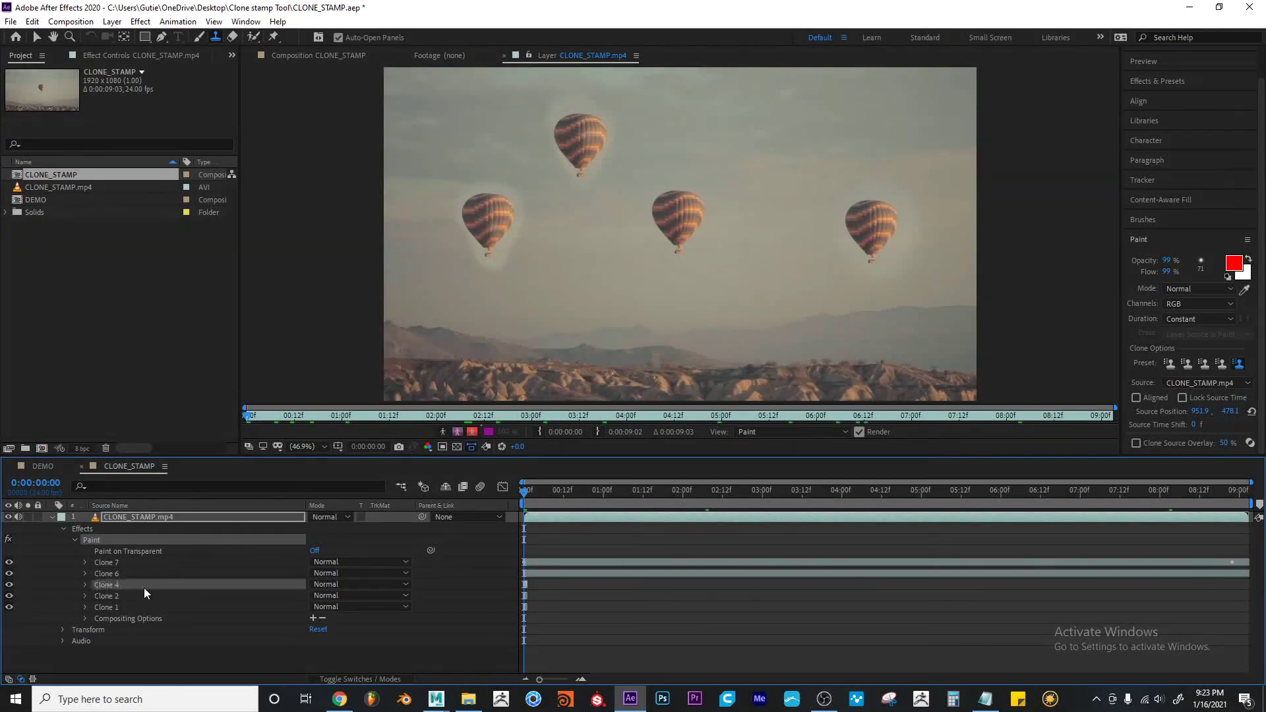
key(Delete)
With Clone 2 selected, replace its stroke by cloning a balloon at the original's upper right, and replace it again at the lower left
click(1199, 319)
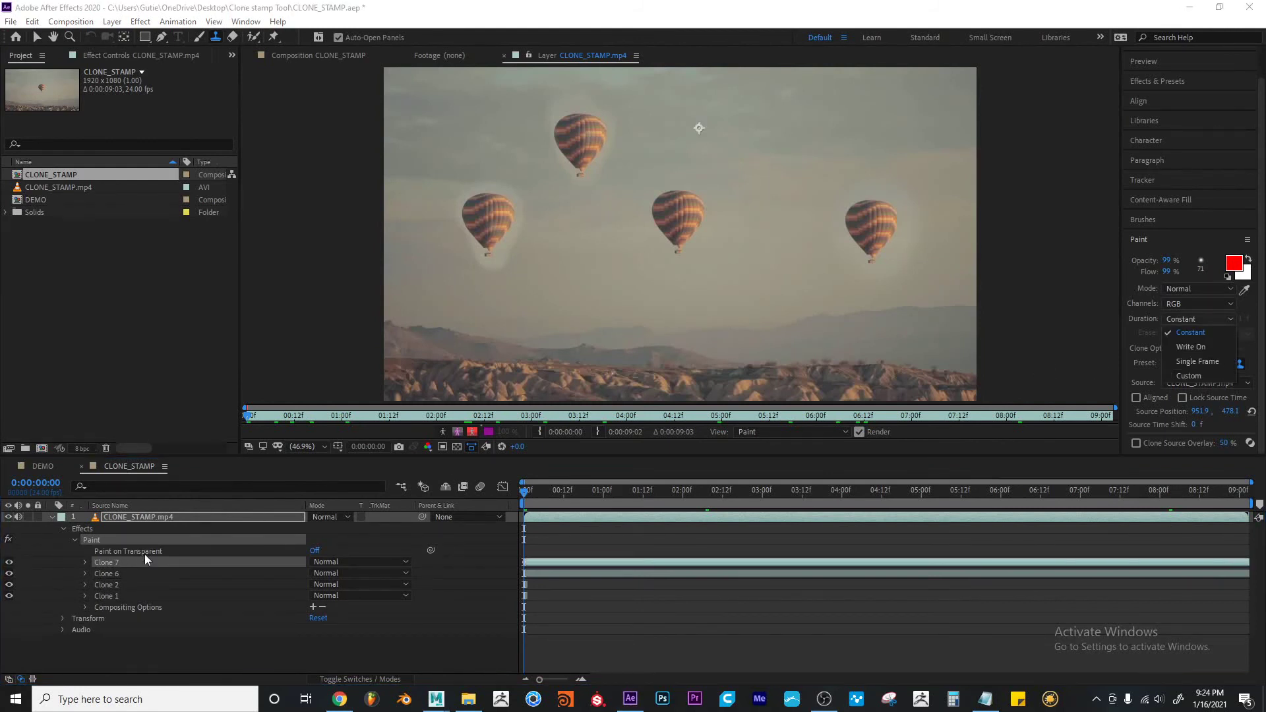
click(147, 565)
click(120, 584)
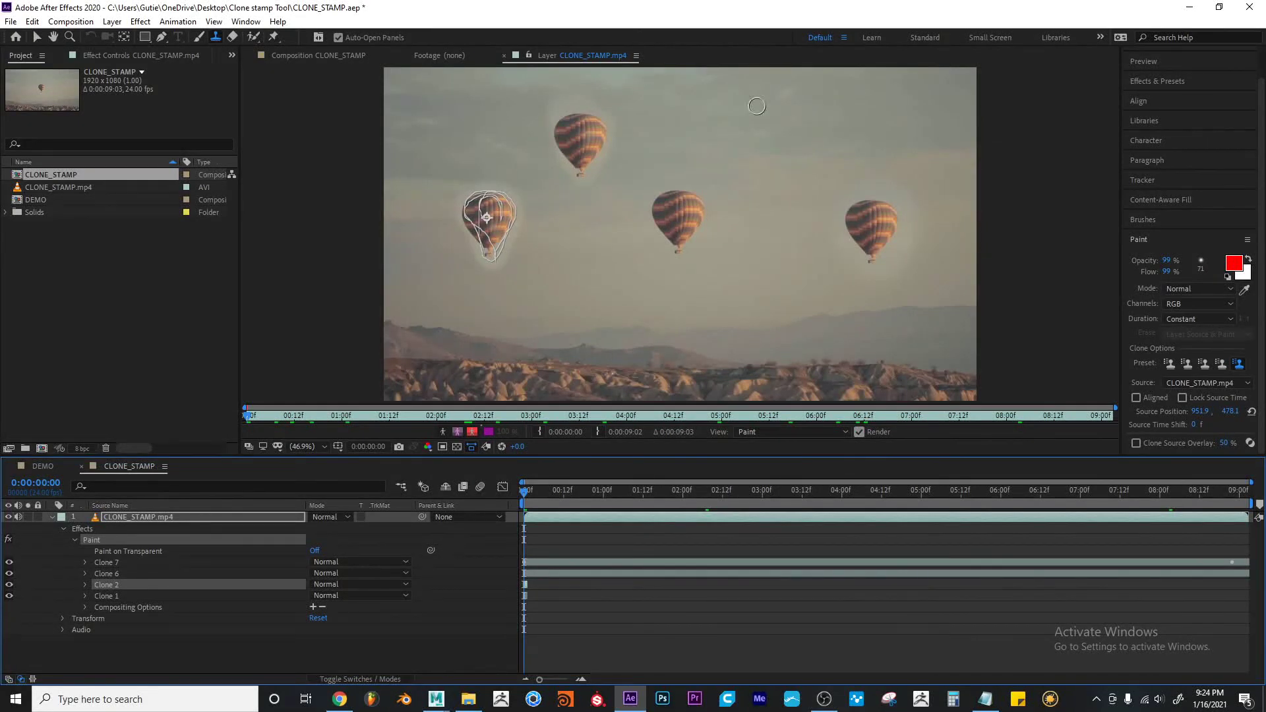
mouse_move(757, 106)
mouse_down()
mouse_move(782, 132)
mouse_move(805, 111)
mouse_move(800, 91)
mouse_move(777, 95)
mouse_move(790, 79)
mouse_move(822, 97)
mouse_move(799, 140)
mouse_move(790, 120)
mouse_move(799, 146)
mouse_move(787, 105)
mouse_move(809, 87)
mouse_move(778, 96)
mouse_up()
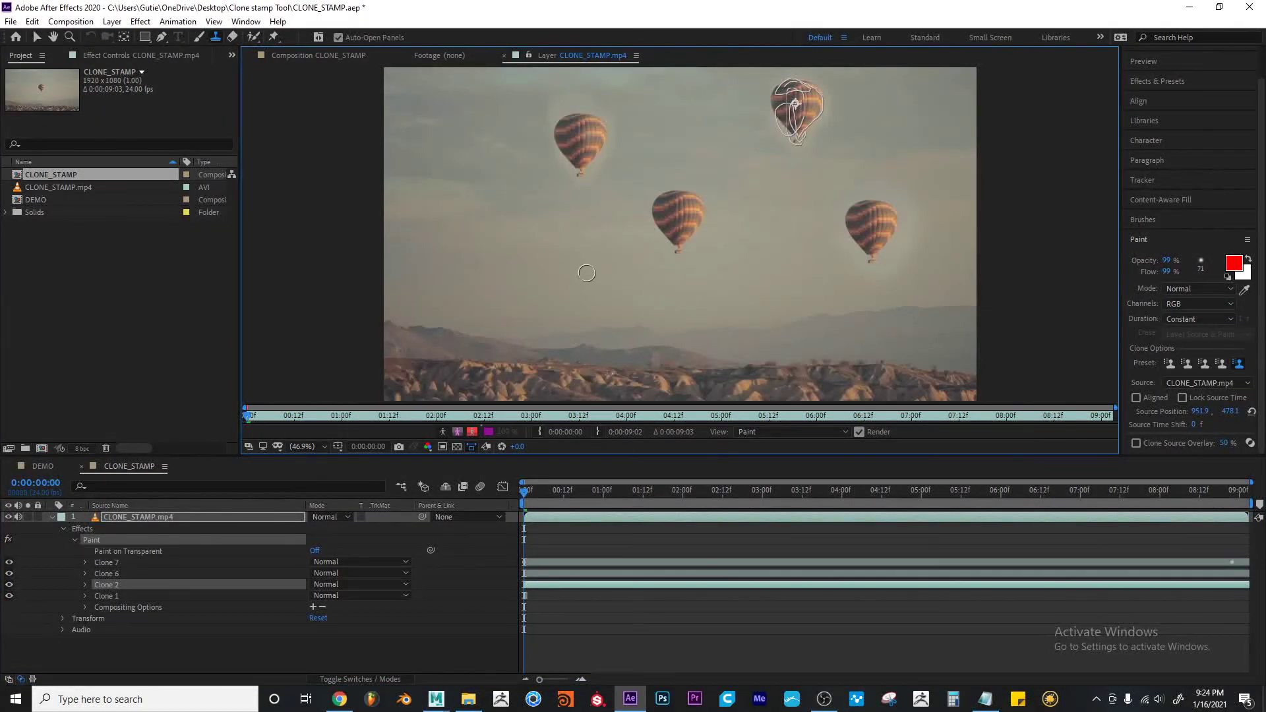
mouse_move(573, 294)
mouse_down()
mouse_move(561, 258)
mouse_move(575, 269)
mouse_move(552, 284)
mouse_move(558, 316)
mouse_move(590, 313)
mouse_move(585, 281)
mouse_move(575, 328)
mouse_move(590, 281)
mouse_move(562, 278)
mouse_move(591, 272)
mouse_move(598, 297)
mouse_move(570, 316)
mouse_up()
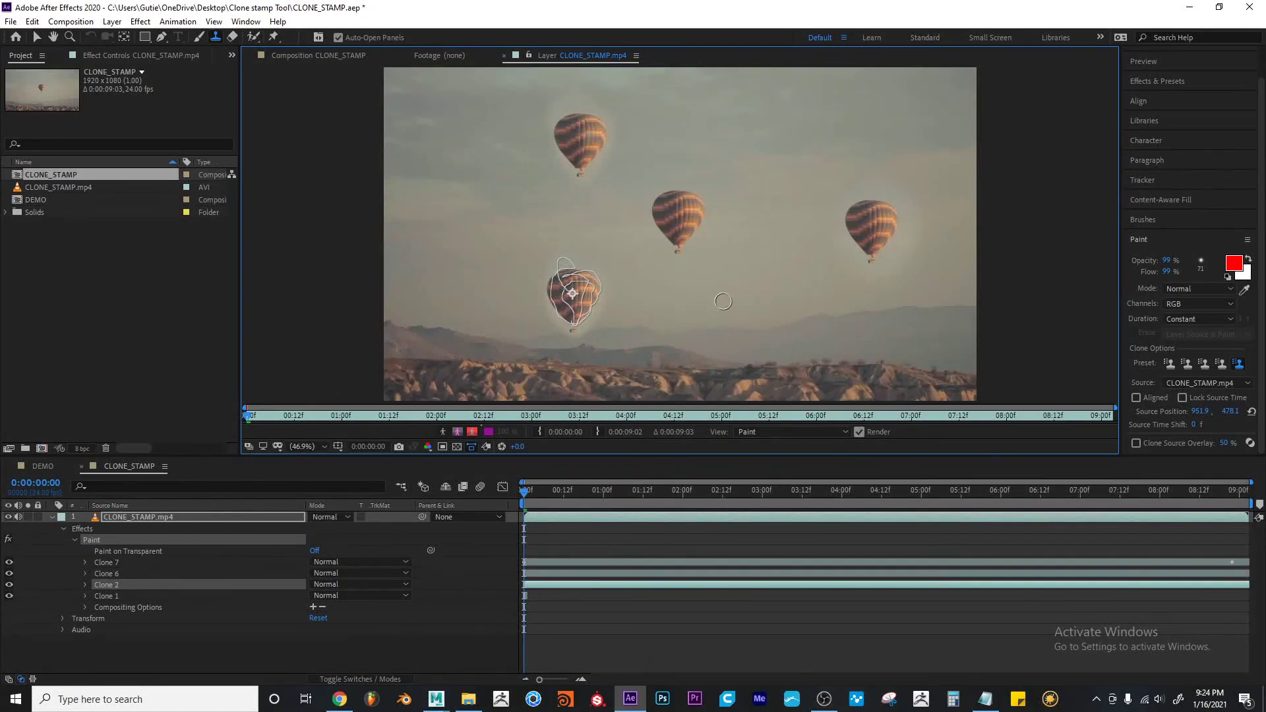
With only the layer selected, clone separate new balloons at the upper right and far left of the original
key(ctrl+z)
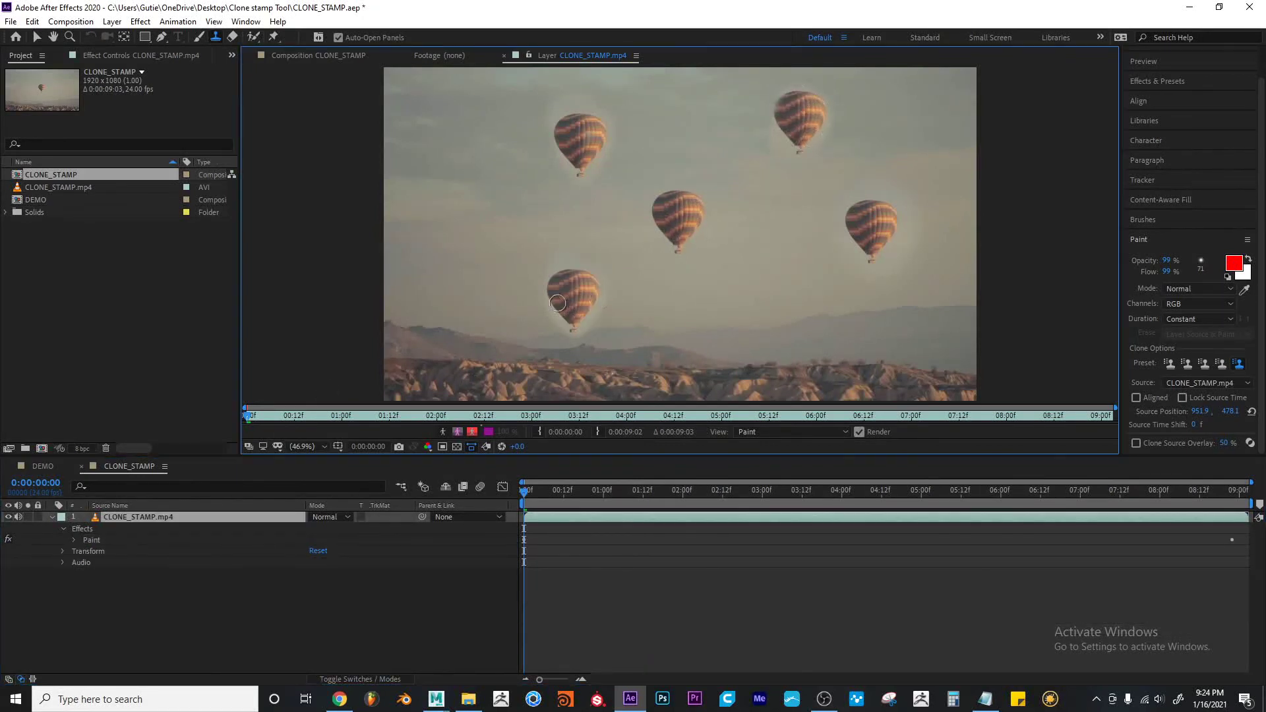
mouse_move(476, 193)
mouse_down()
mouse_move(484, 218)
mouse_move(464, 188)
mouse_move(491, 173)
mouse_move(470, 159)
mouse_up()
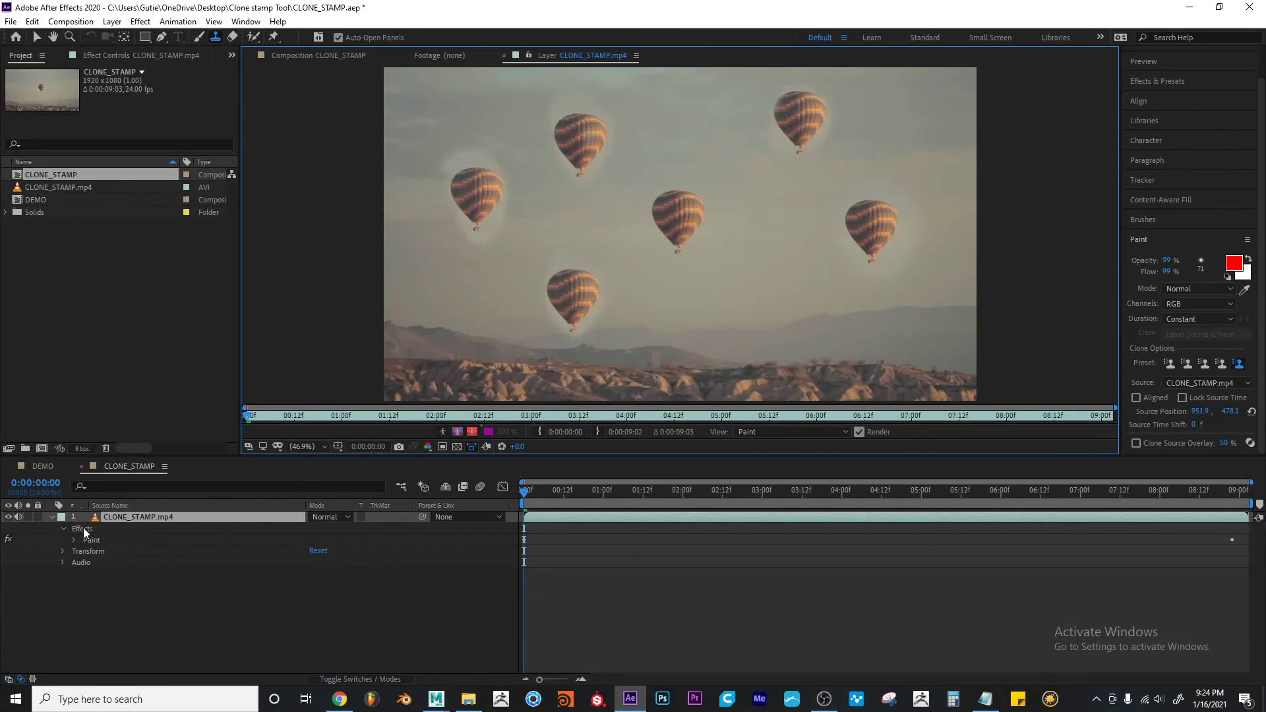
Inspect the Paint effect's strokes, delete Clone 7 and Clone 2, and collapse and deselect the layer
click(53, 517)
click(51, 517)
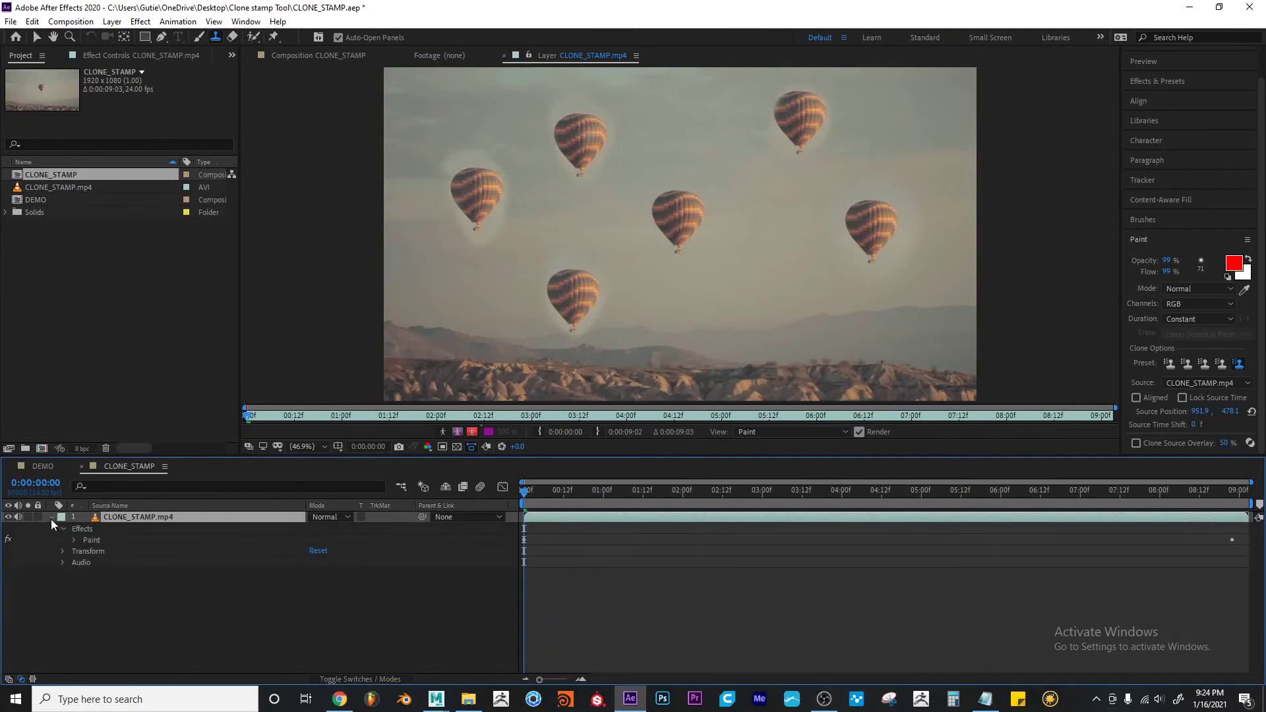
click(74, 540)
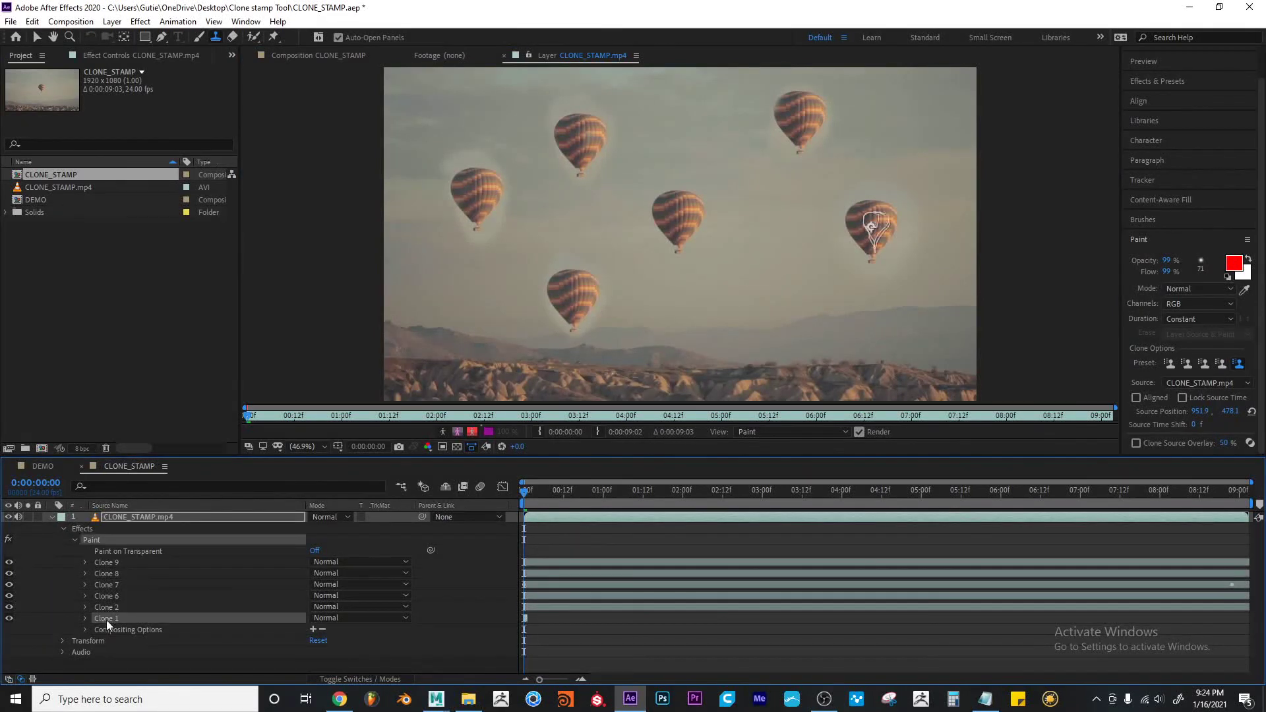
click(84, 619)
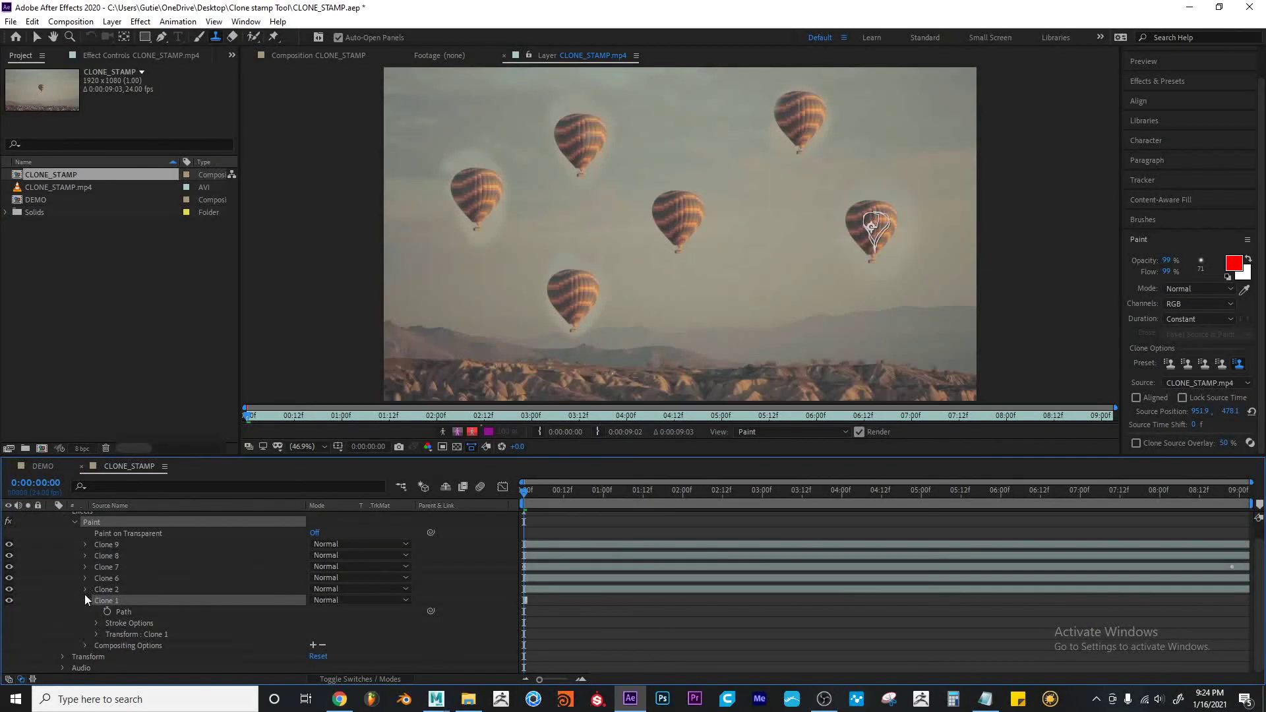
click(85, 600)
click(125, 586)
key(Delete)
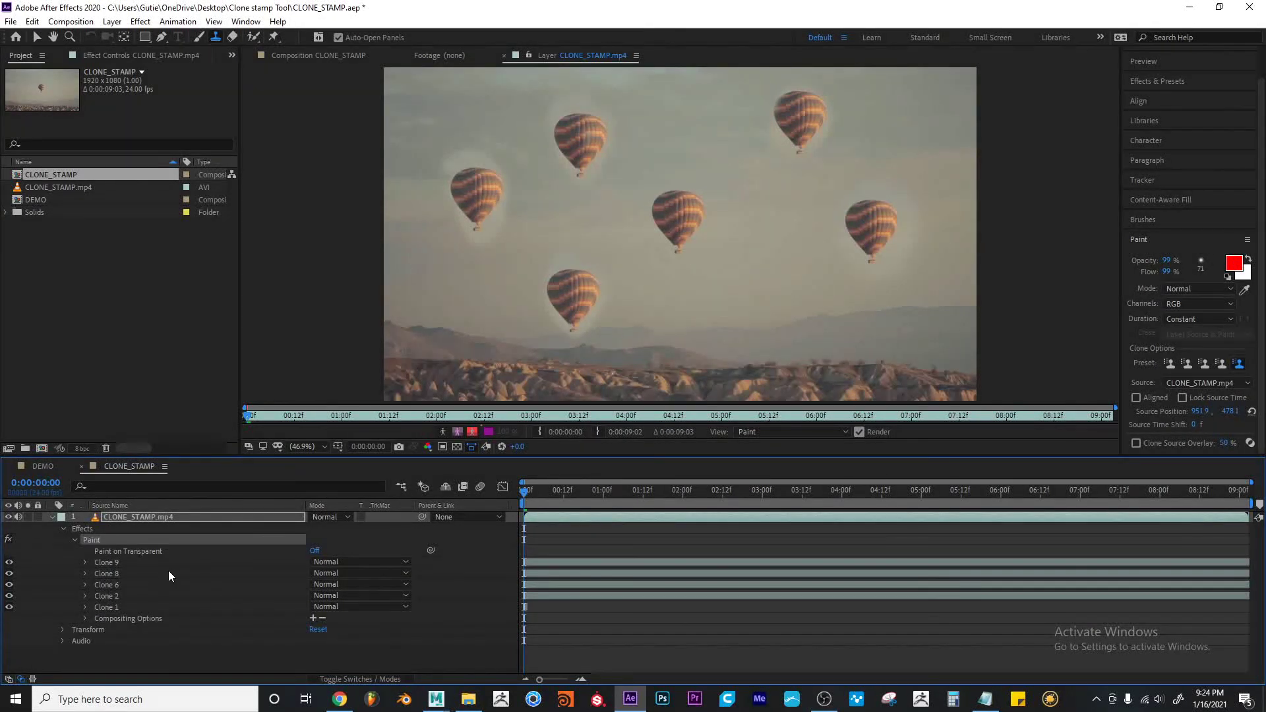
click(127, 593)
key(Delete)
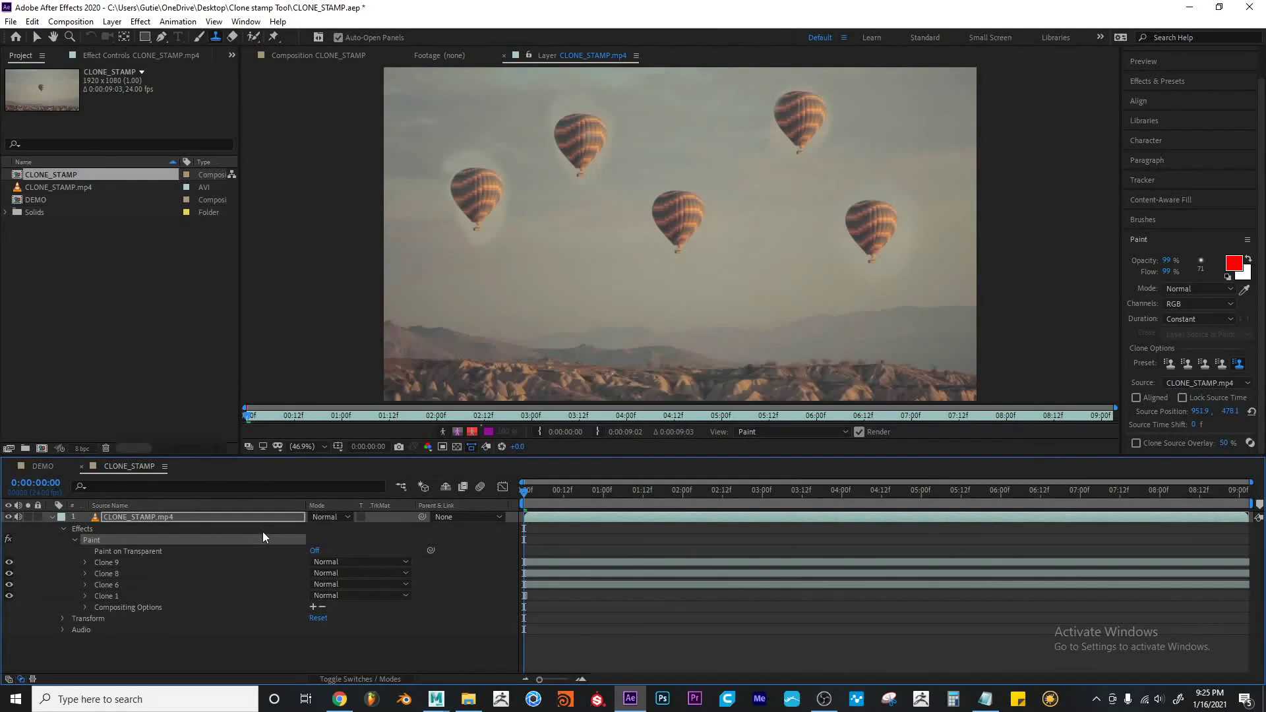
click(51, 517)
click(149, 553)
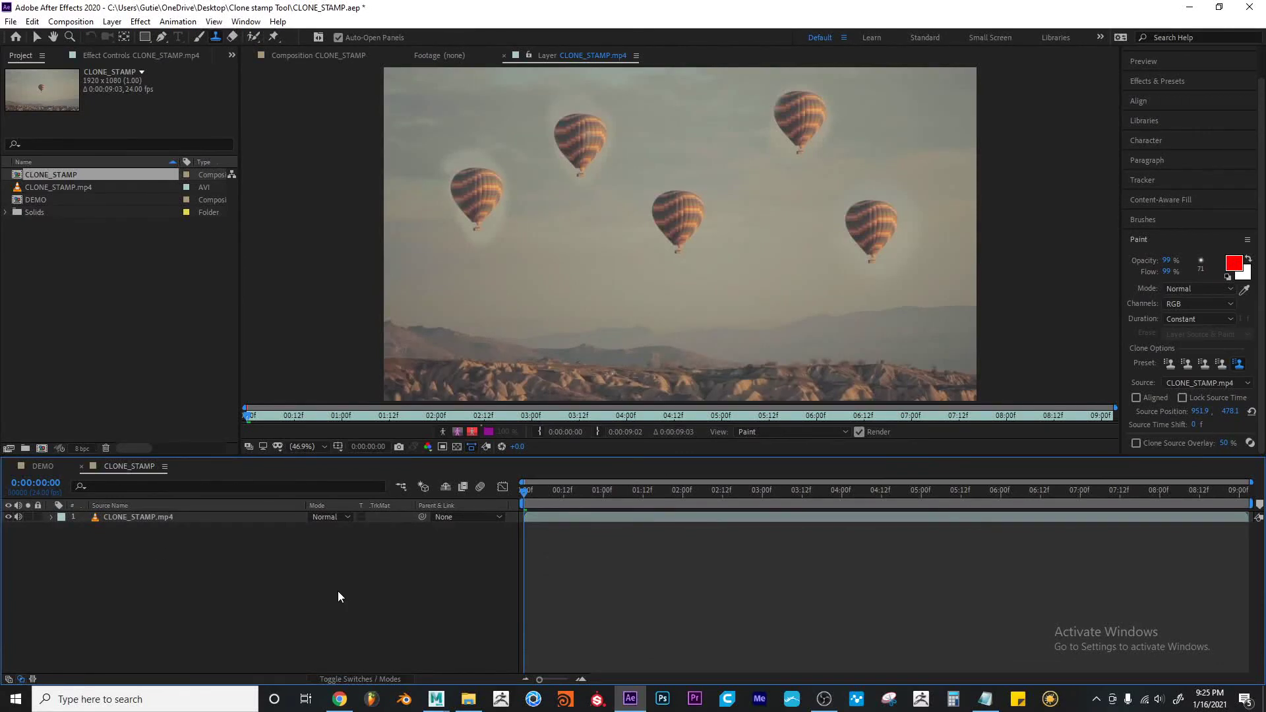